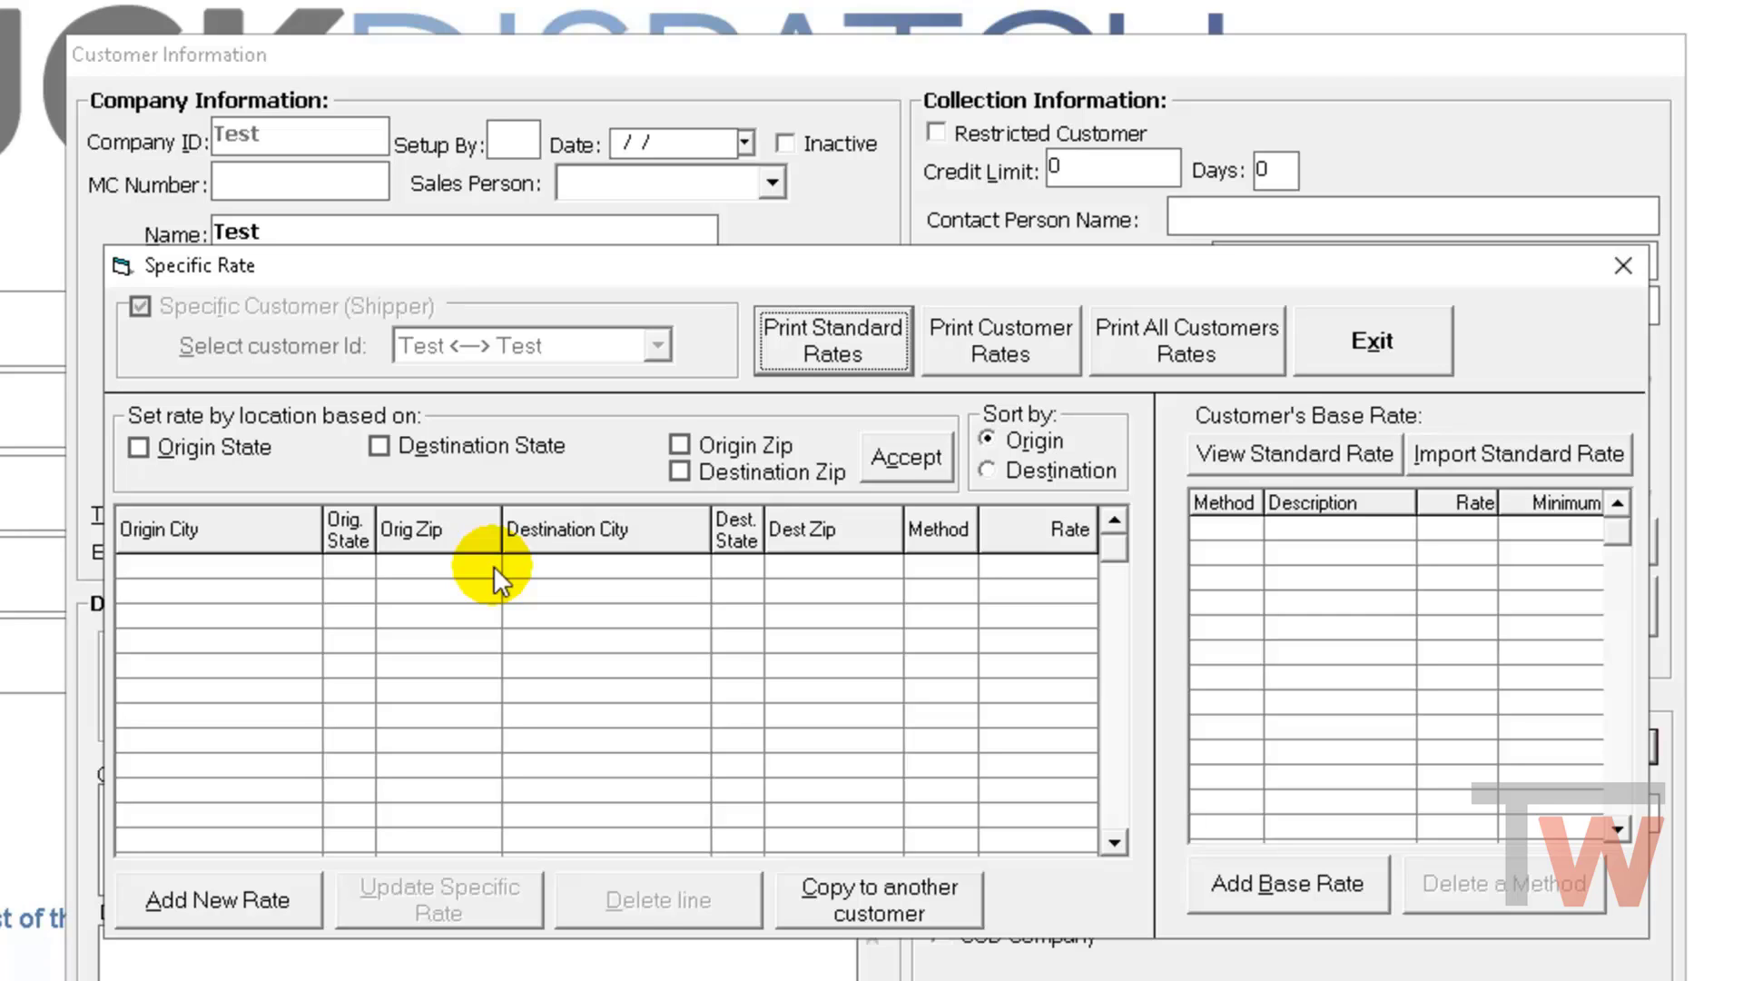
# Step: Base the Test customer's specific rates on origin zip and destination zip, and accept the setting
pyautogui.click(682, 446)
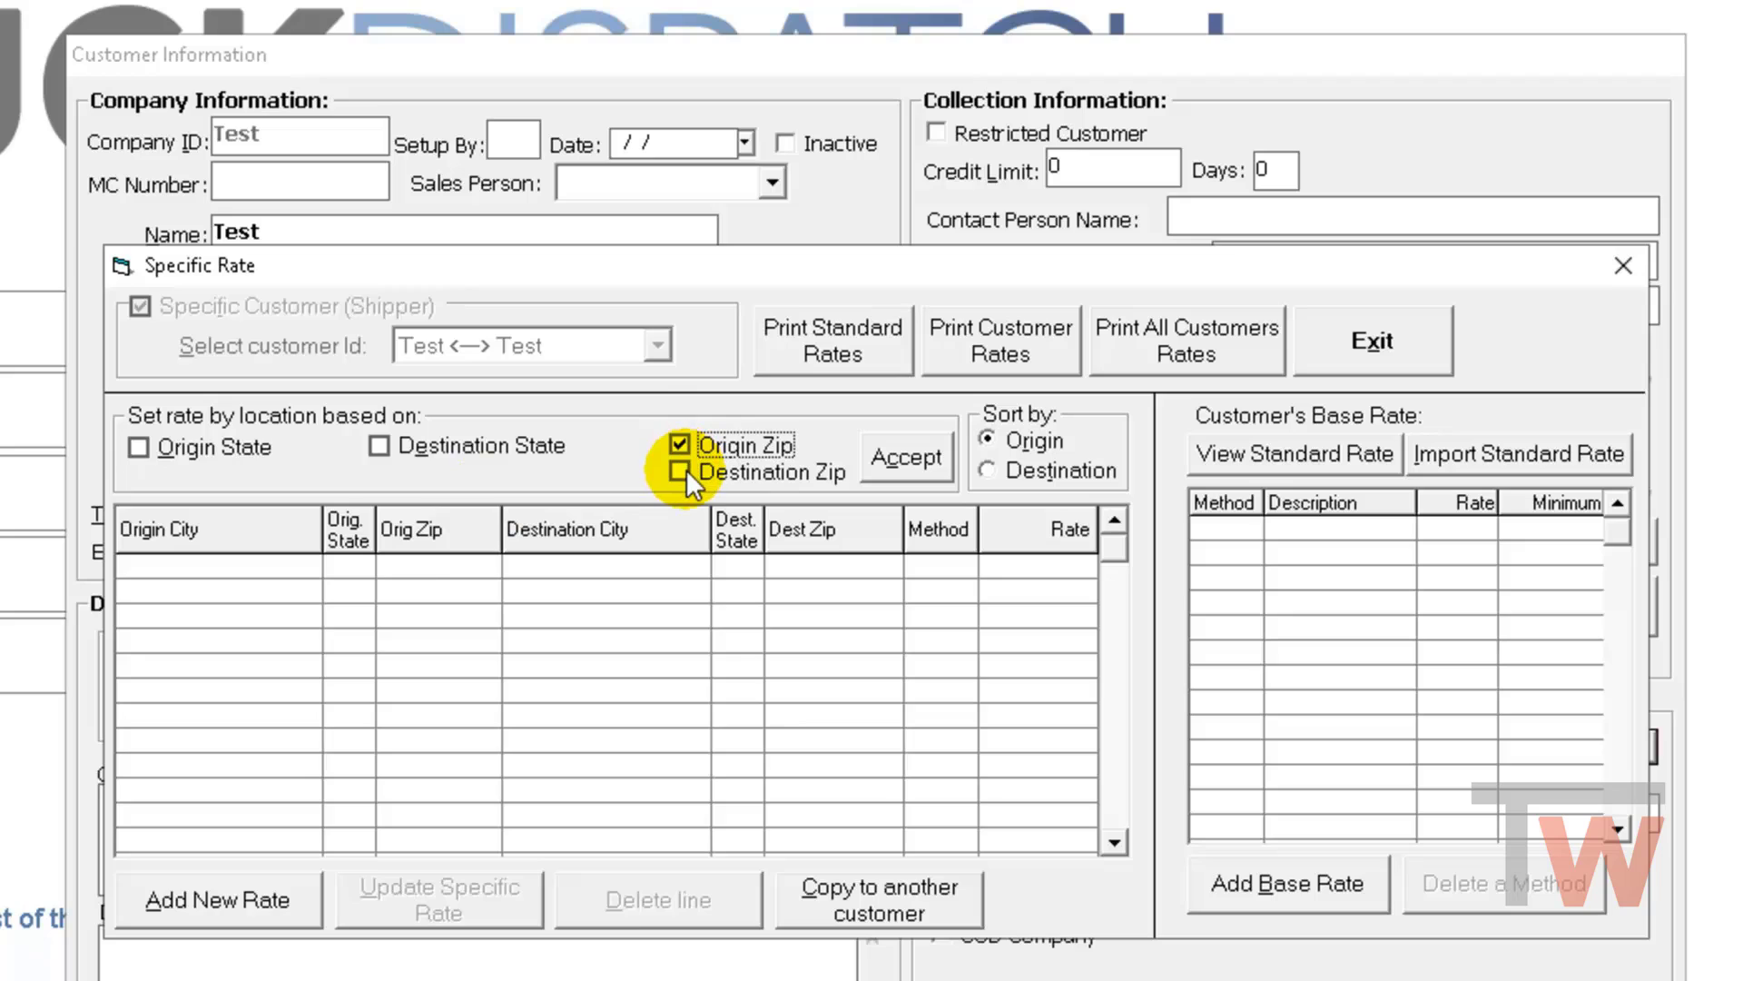
pyautogui.click(687, 471)
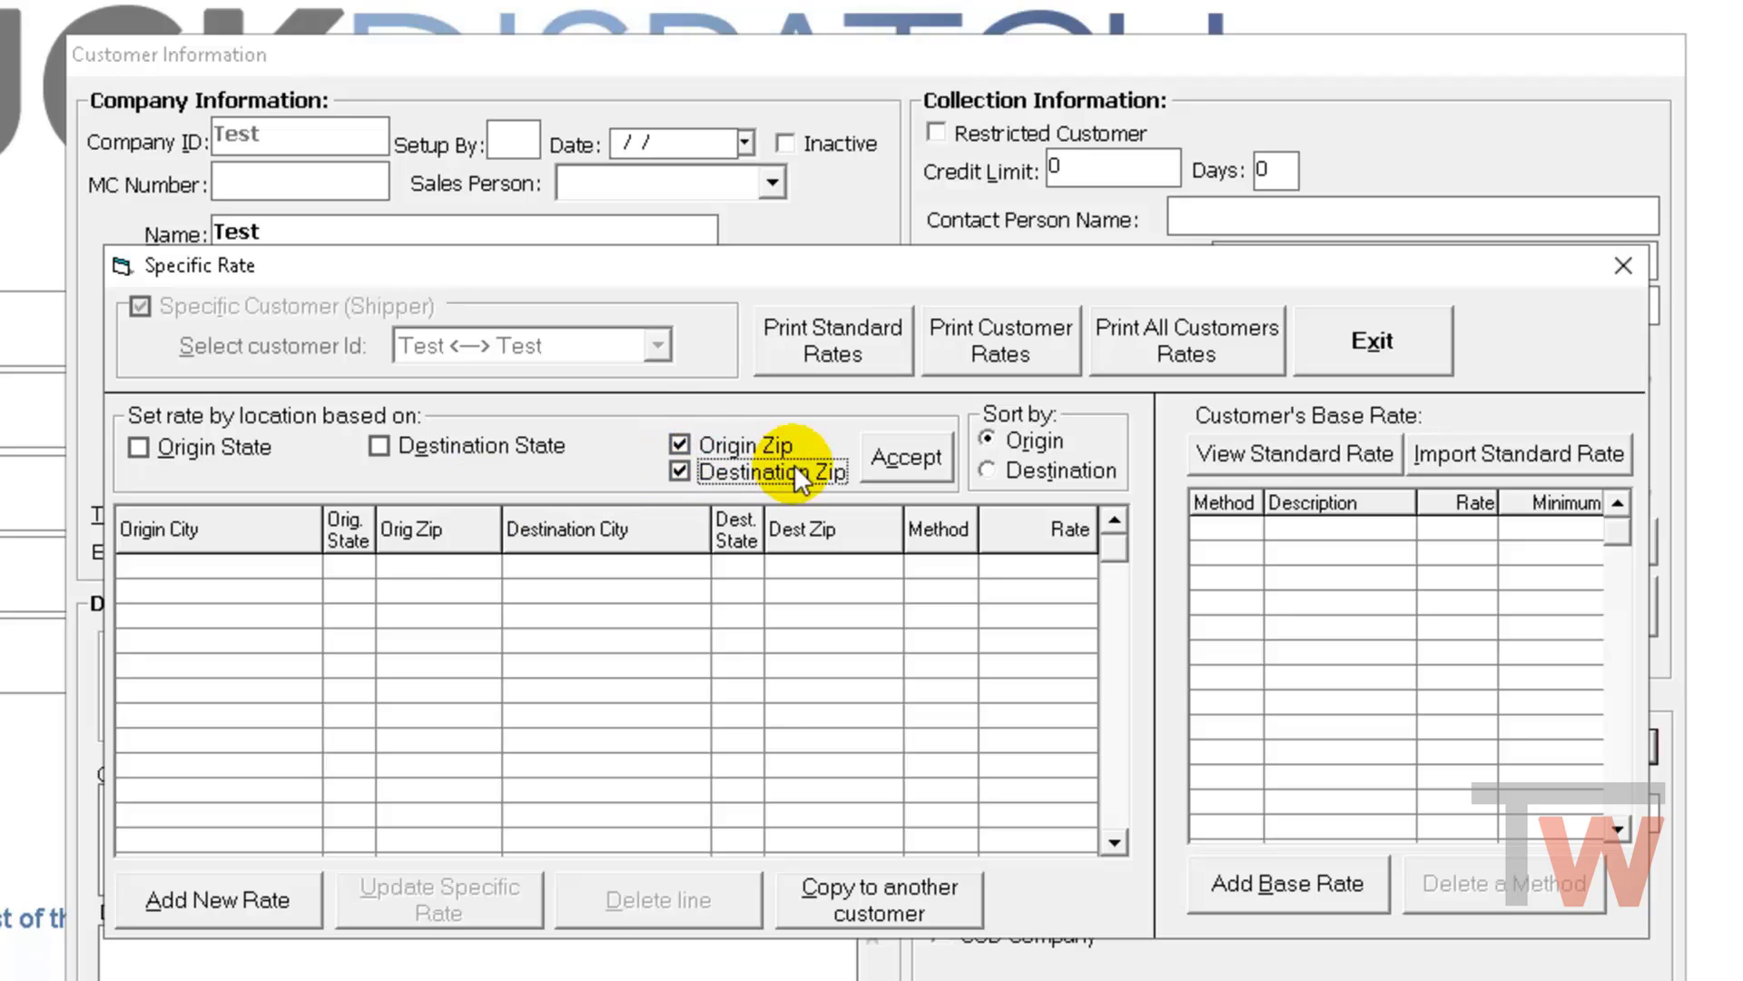
pyautogui.click(909, 458)
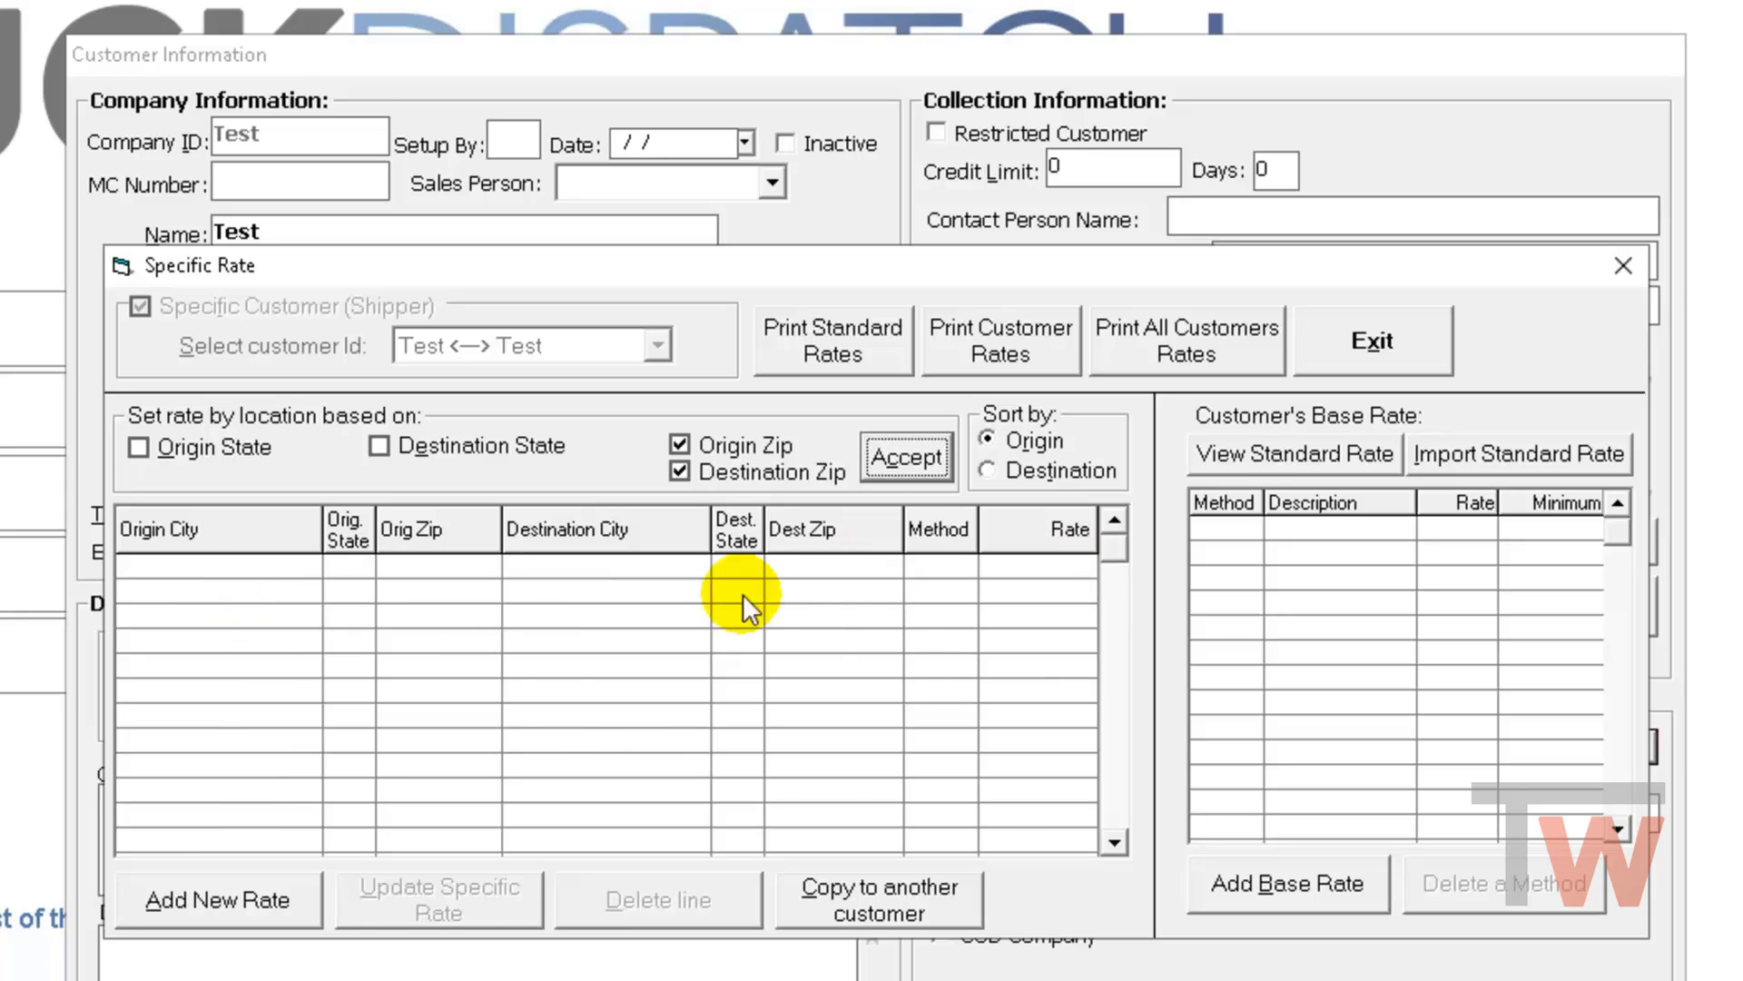
# Step: Start a new specific rate with Sioux Falls, SD, zip 57105 as the origin
pyautogui.click(220, 902)
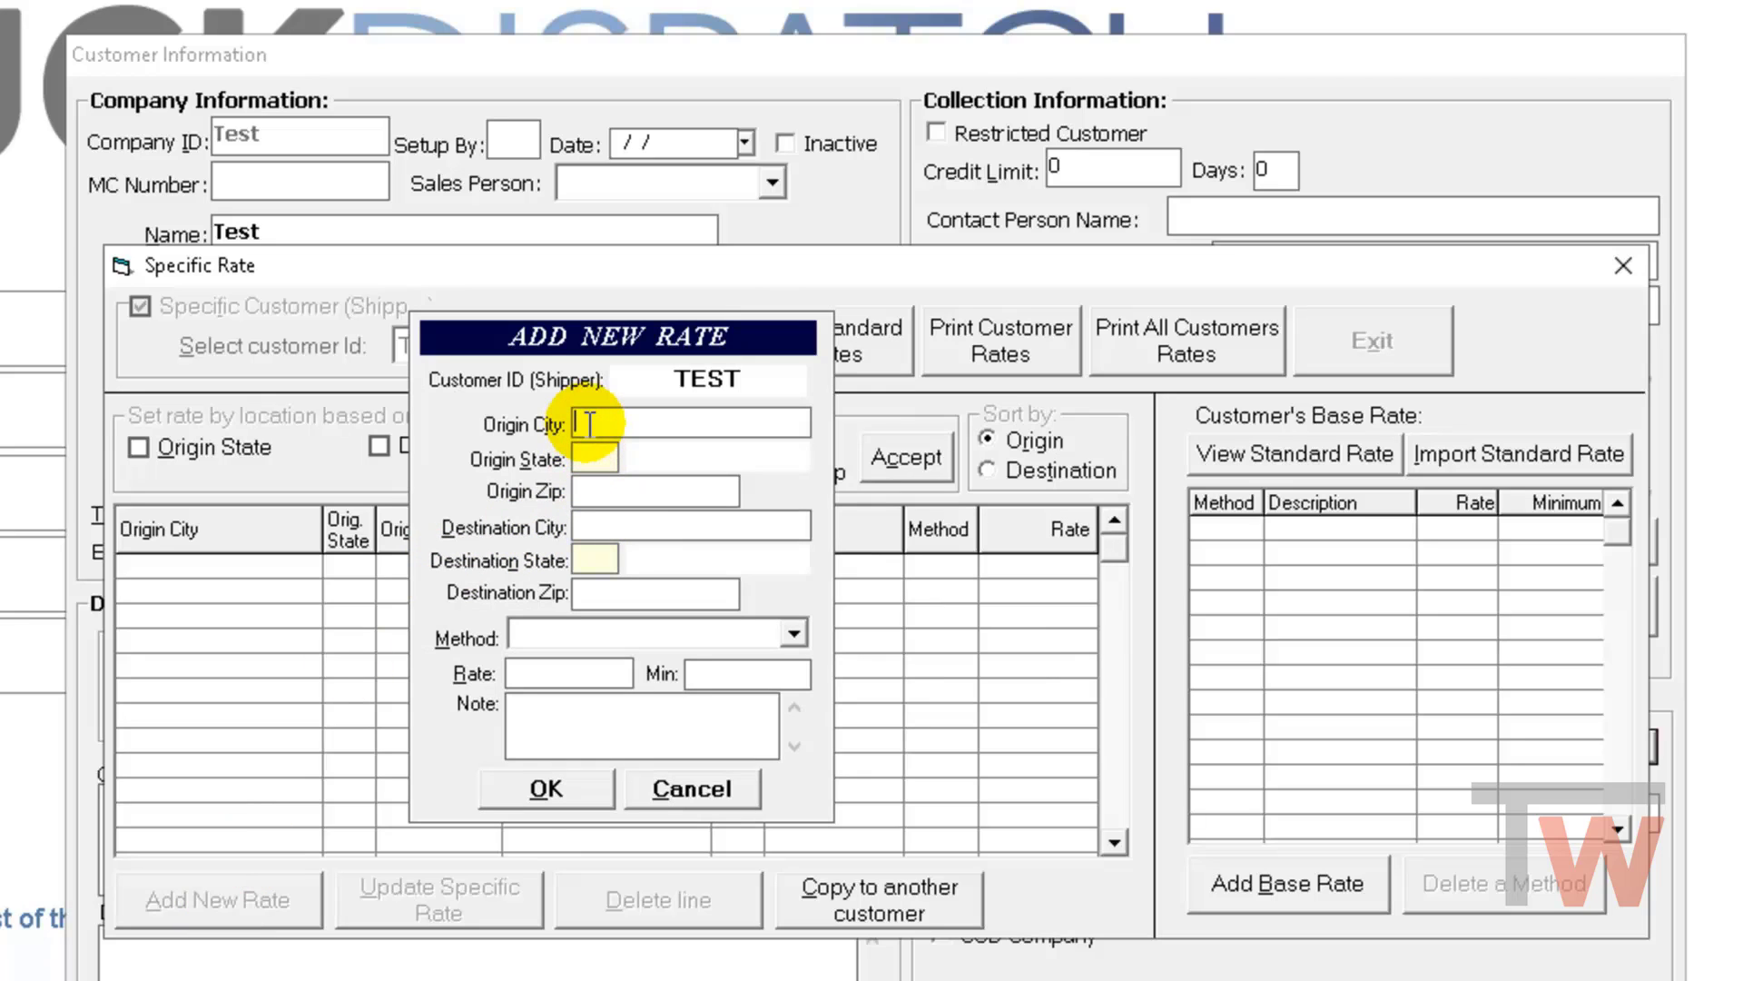
pyautogui.write('Sioux Fa')
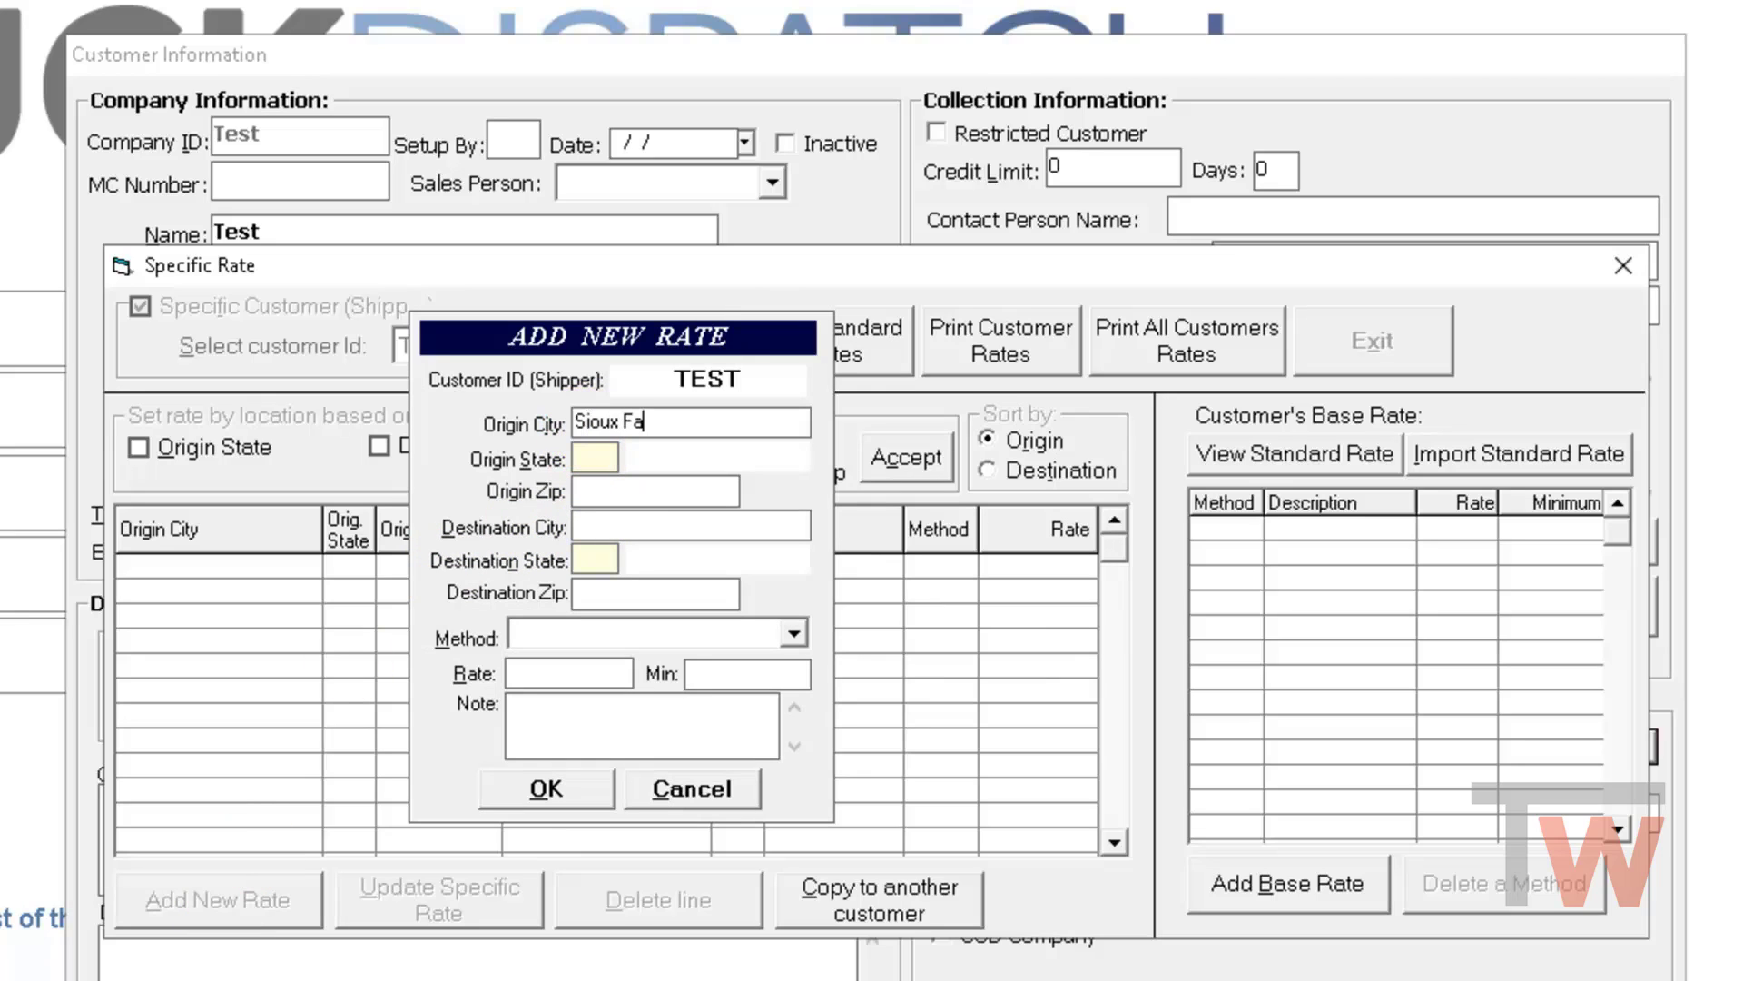
pyautogui.write('lls')
pyautogui.press('Tab')
pyautogui.write('SD')
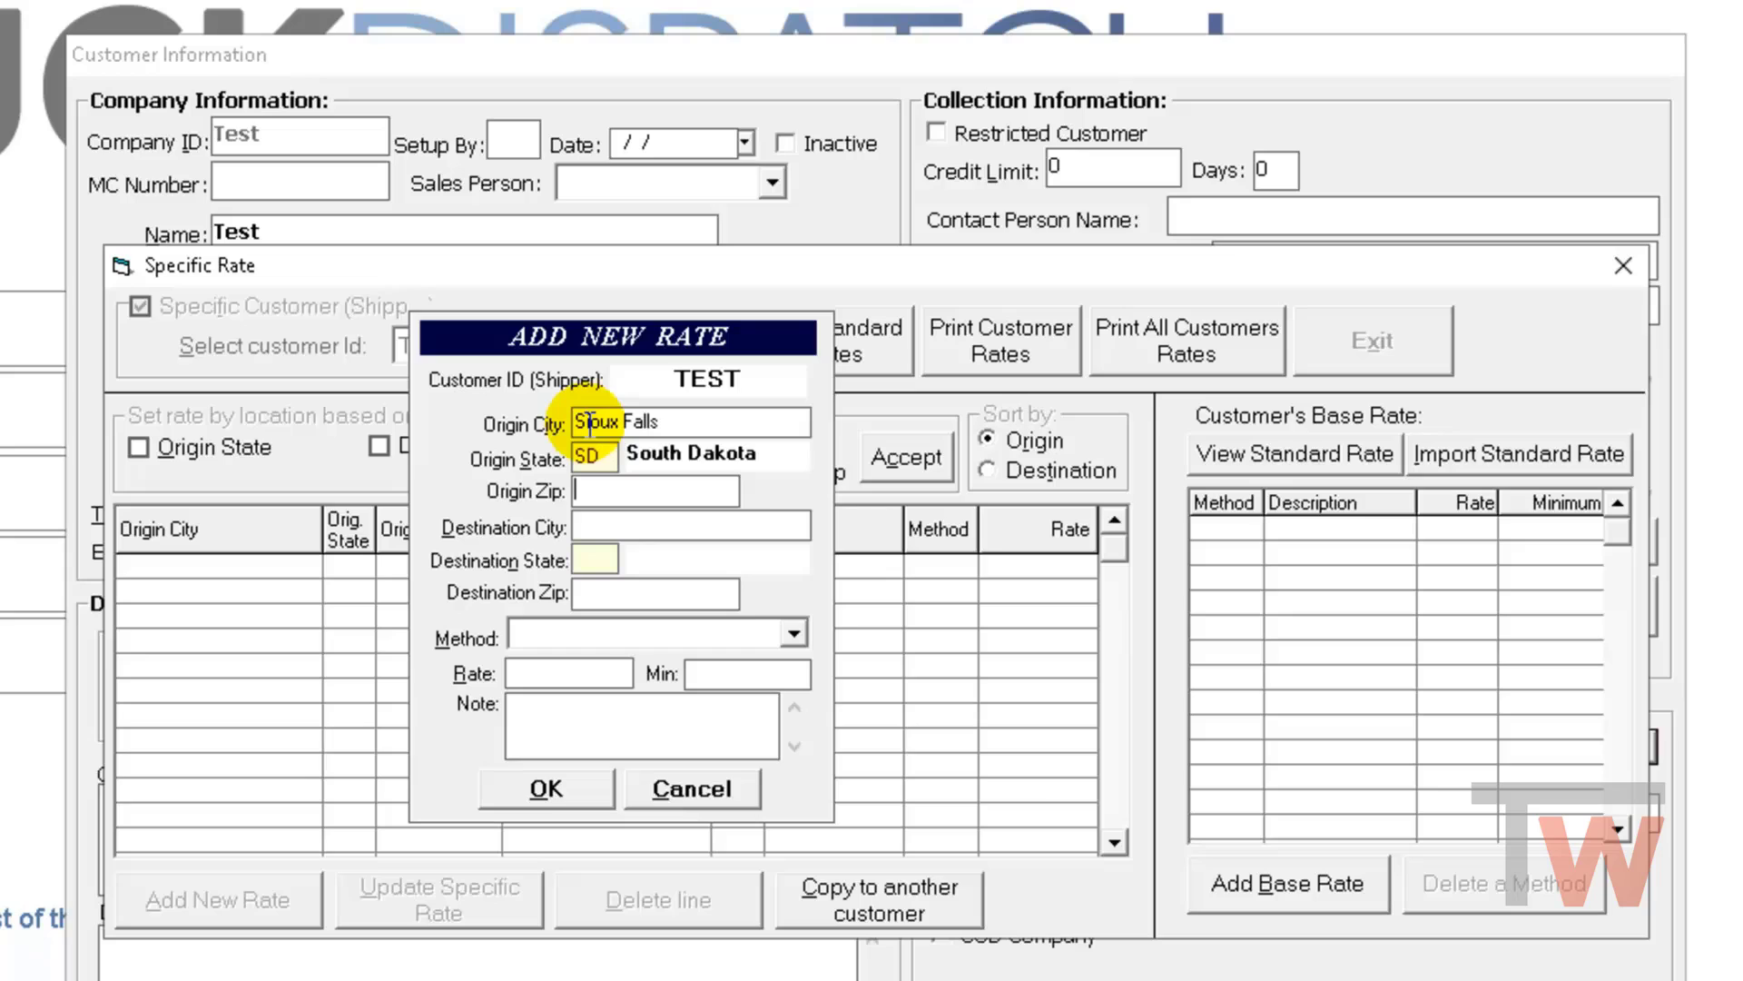
pyautogui.write('57105')
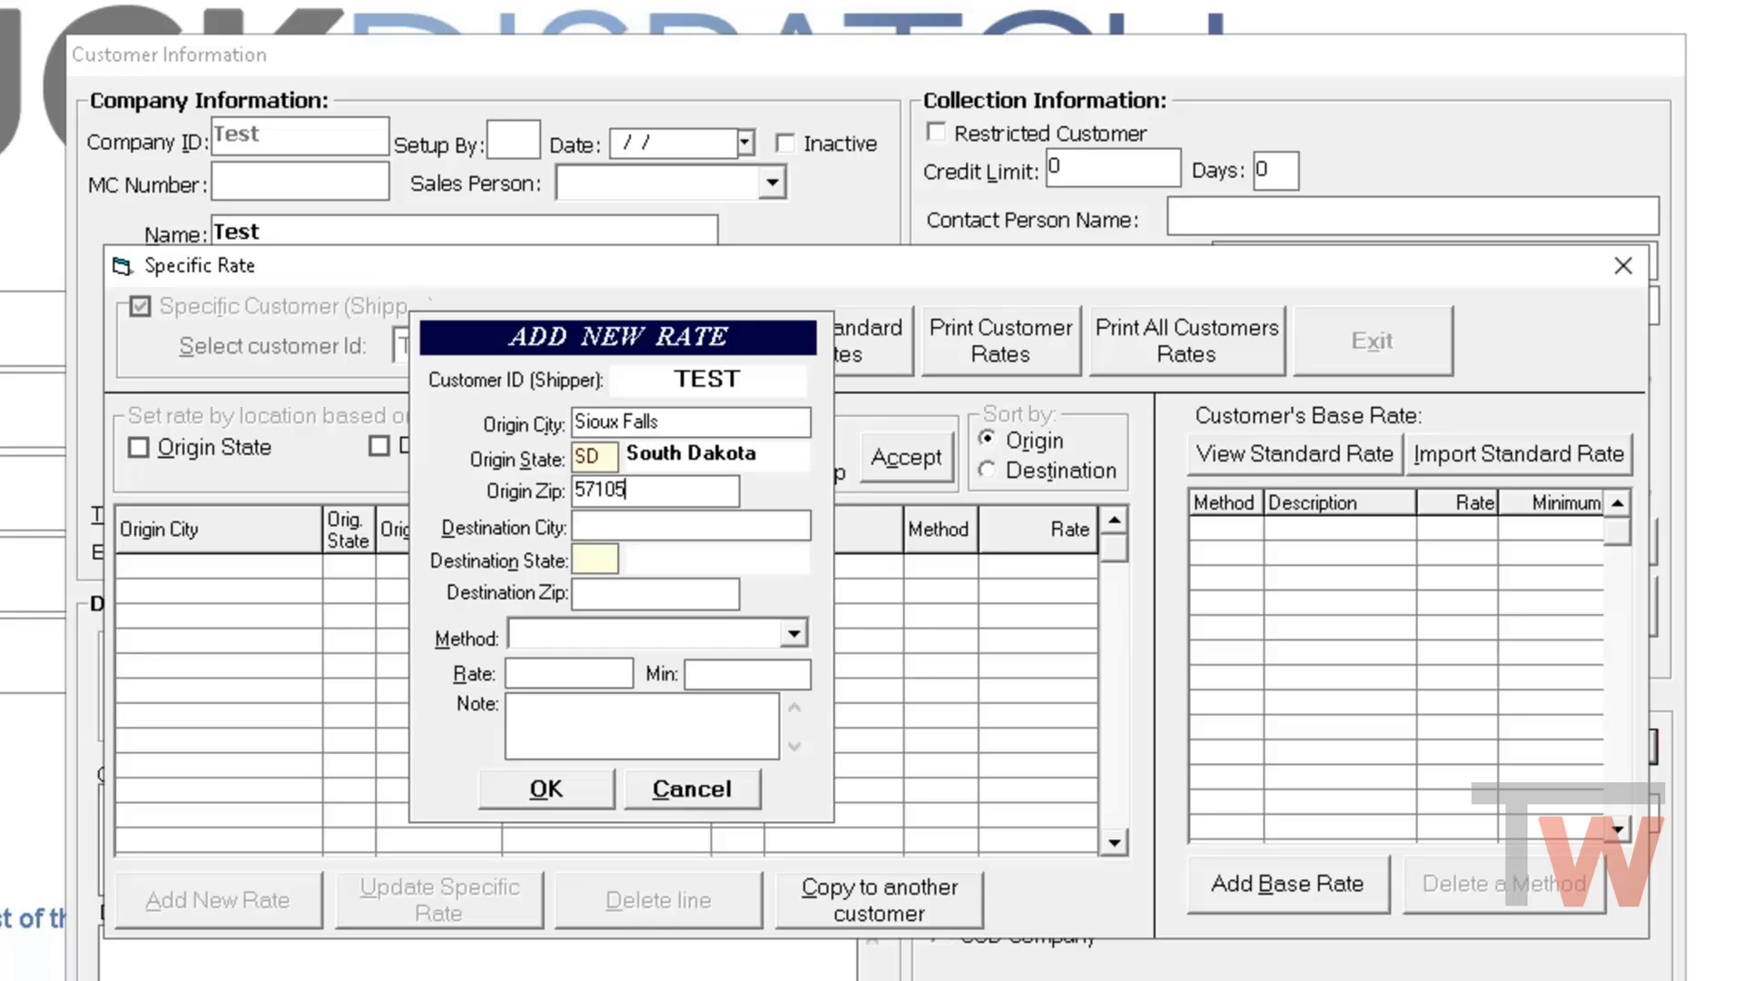
# Step: Fill in the new rate's destination as Tripp, SD, zip 57376
pyautogui.write('Tripp')
pyautogui.press('Tab')
pyautogui.write('SD')
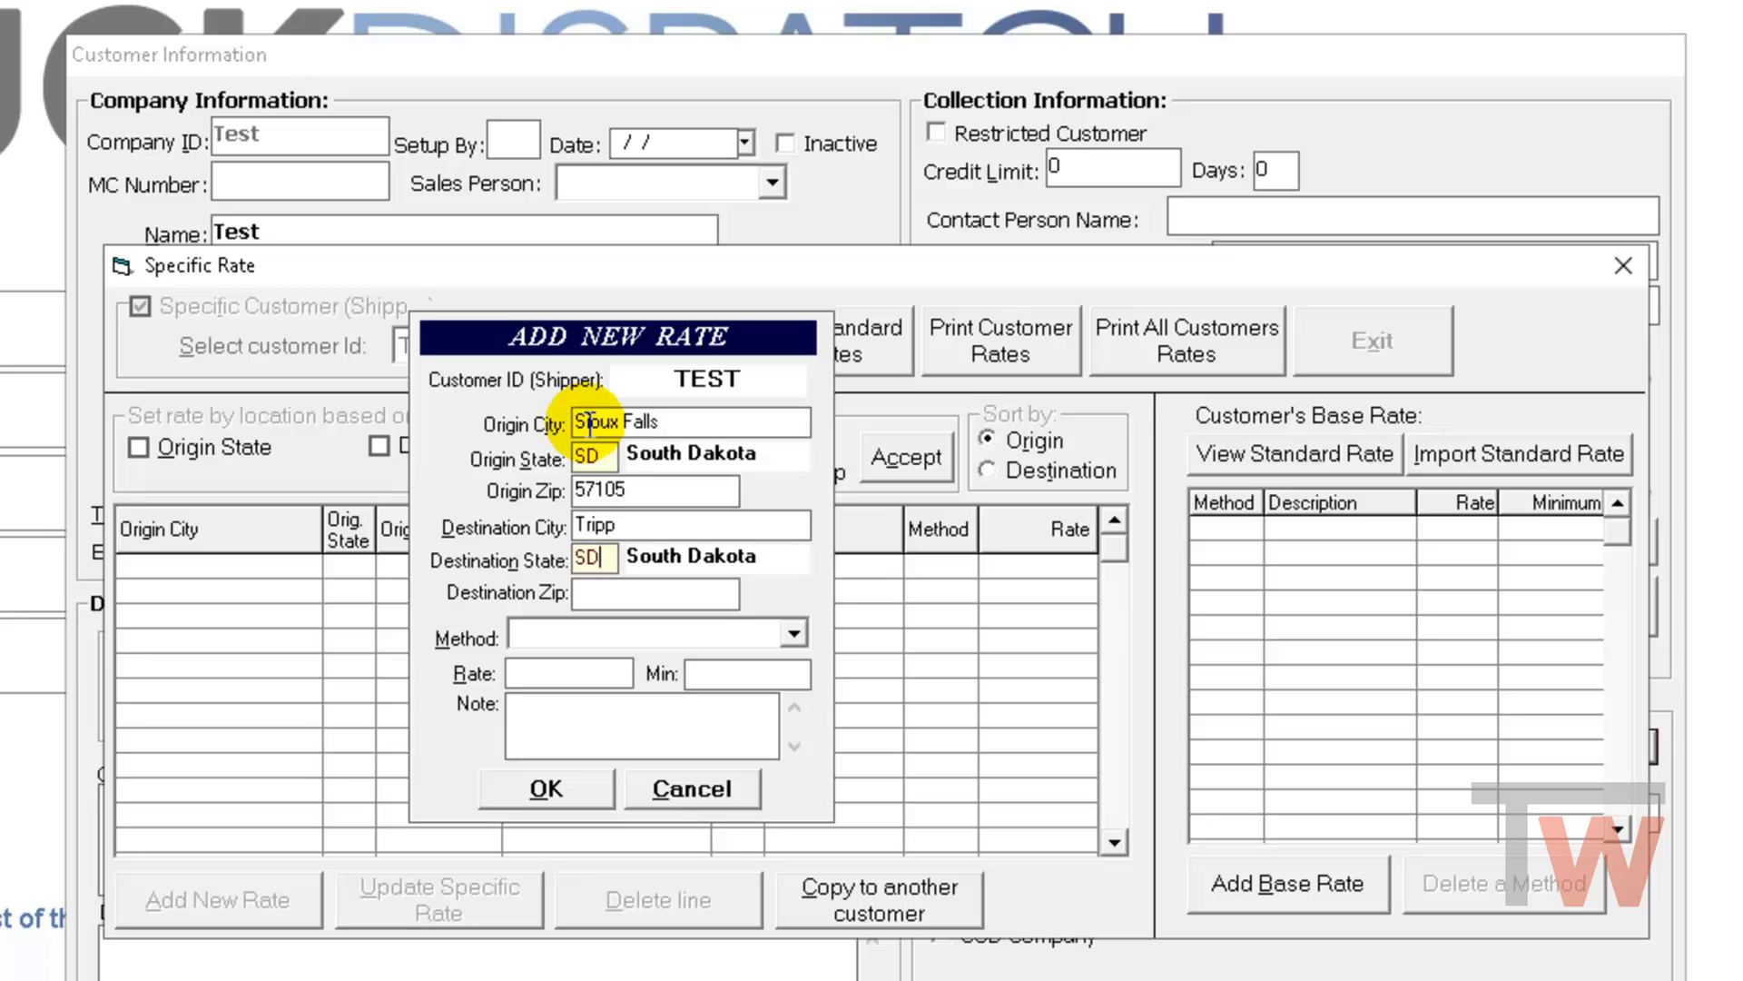
pyautogui.press('Tab')
pyautogui.write('57376')
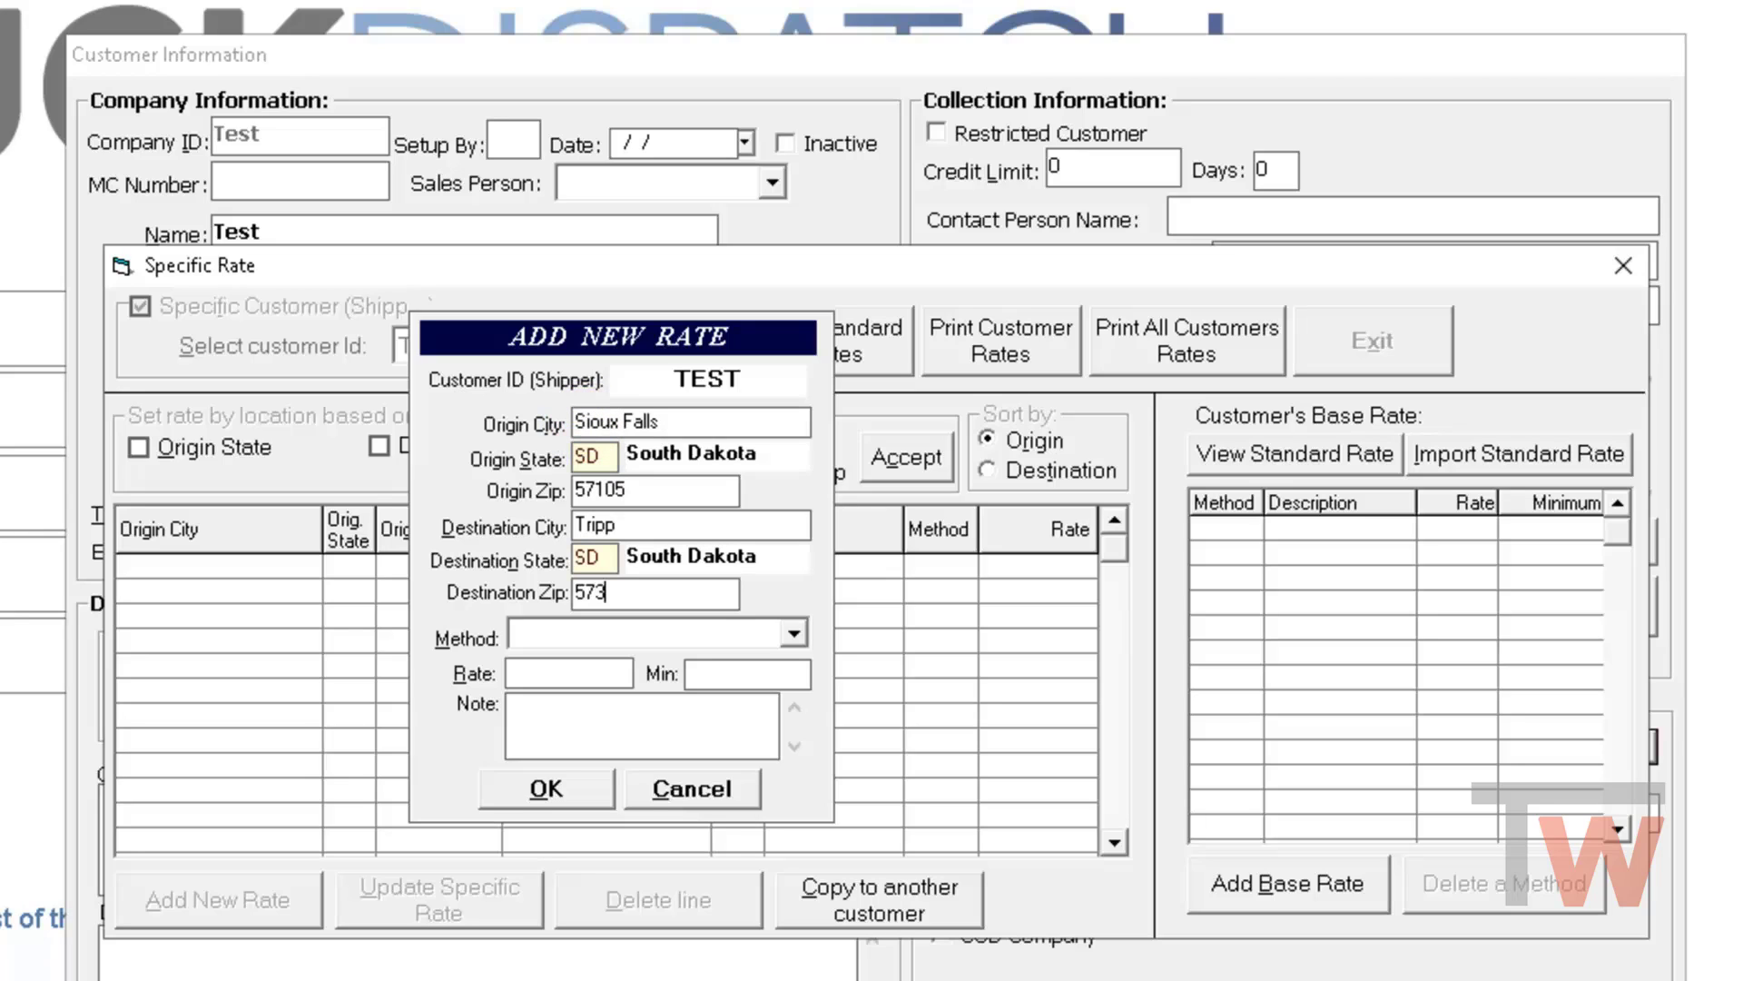
# Step: Set the new rate's method to C - Contract and rate to 350, add "SF to TR" to the note, and save it
pyautogui.click(796, 630)
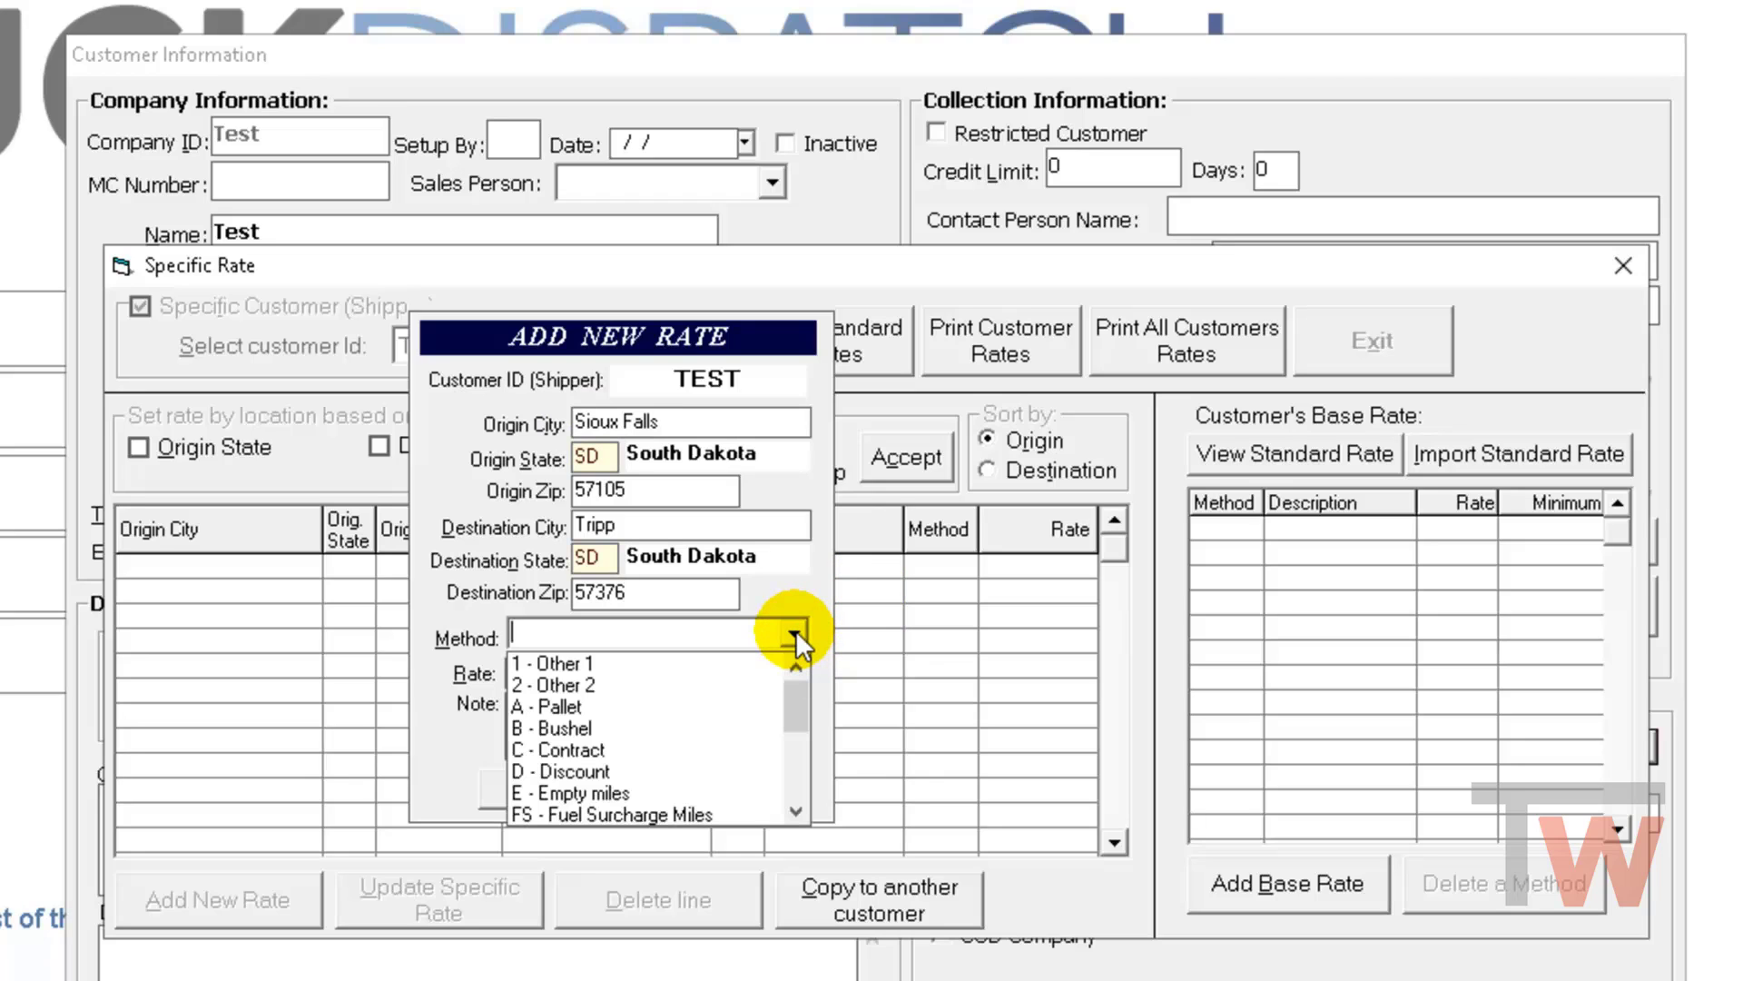
pyautogui.click(614, 749)
pyautogui.click(557, 674)
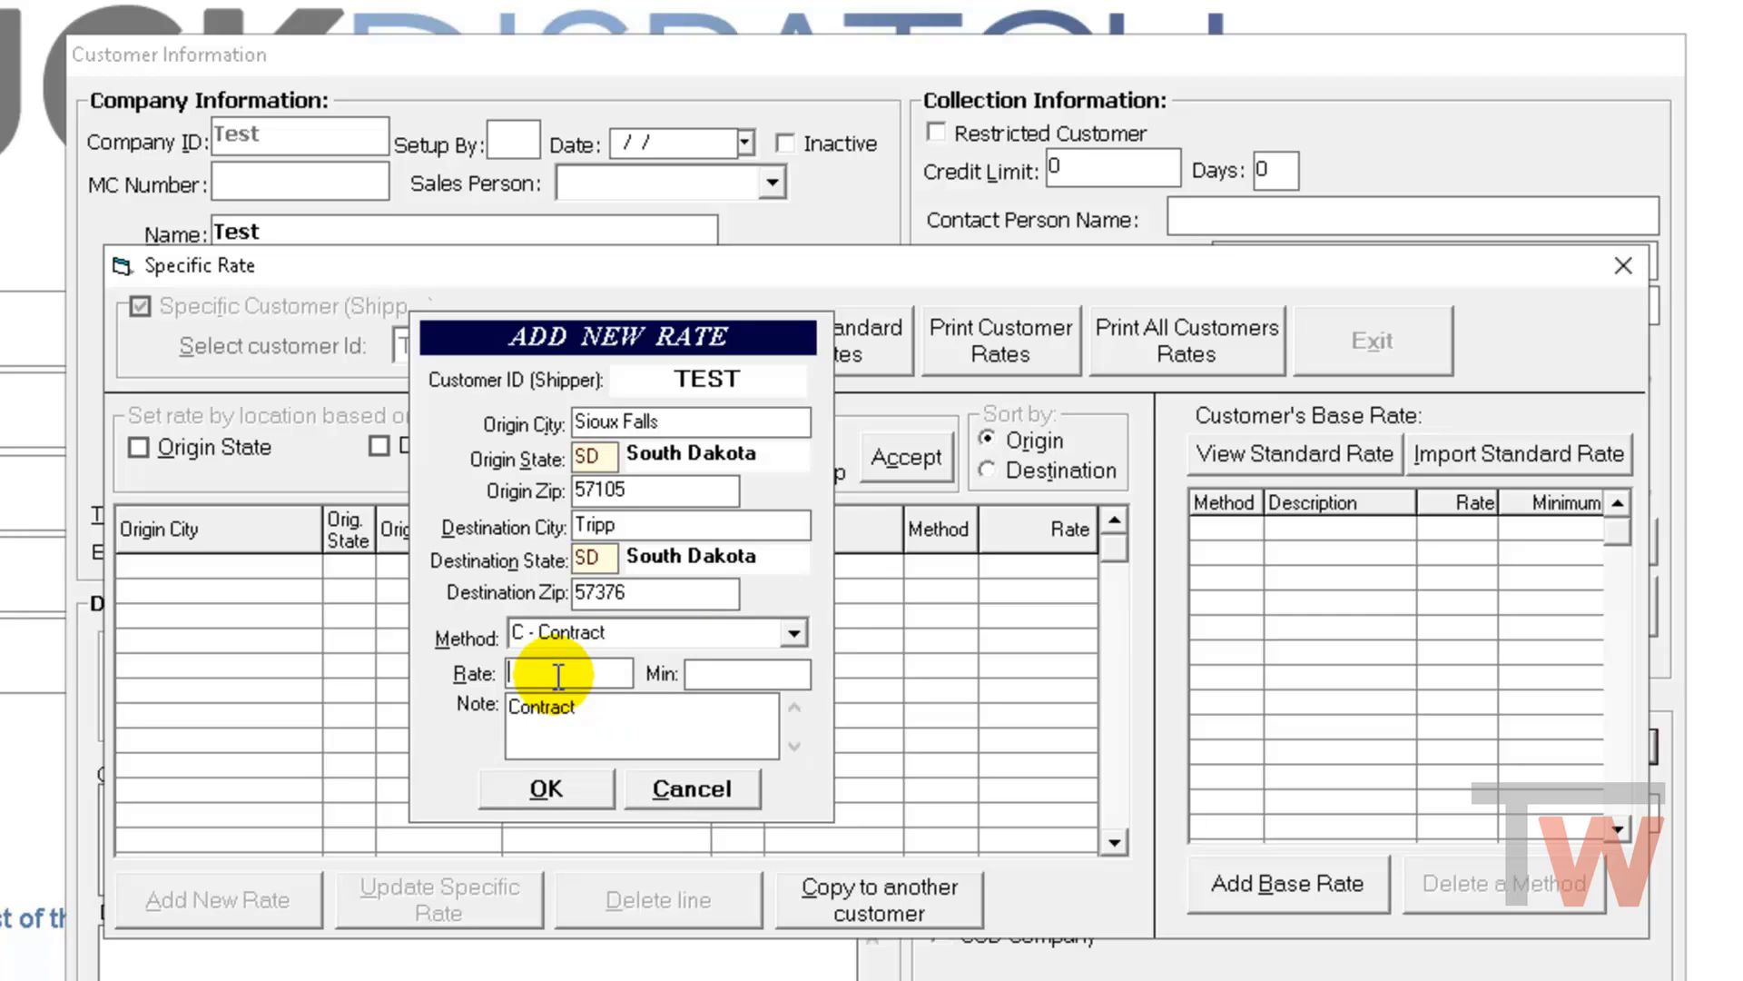
pyautogui.write('350')
pyautogui.press('Tab')
pyautogui.click(587, 729)
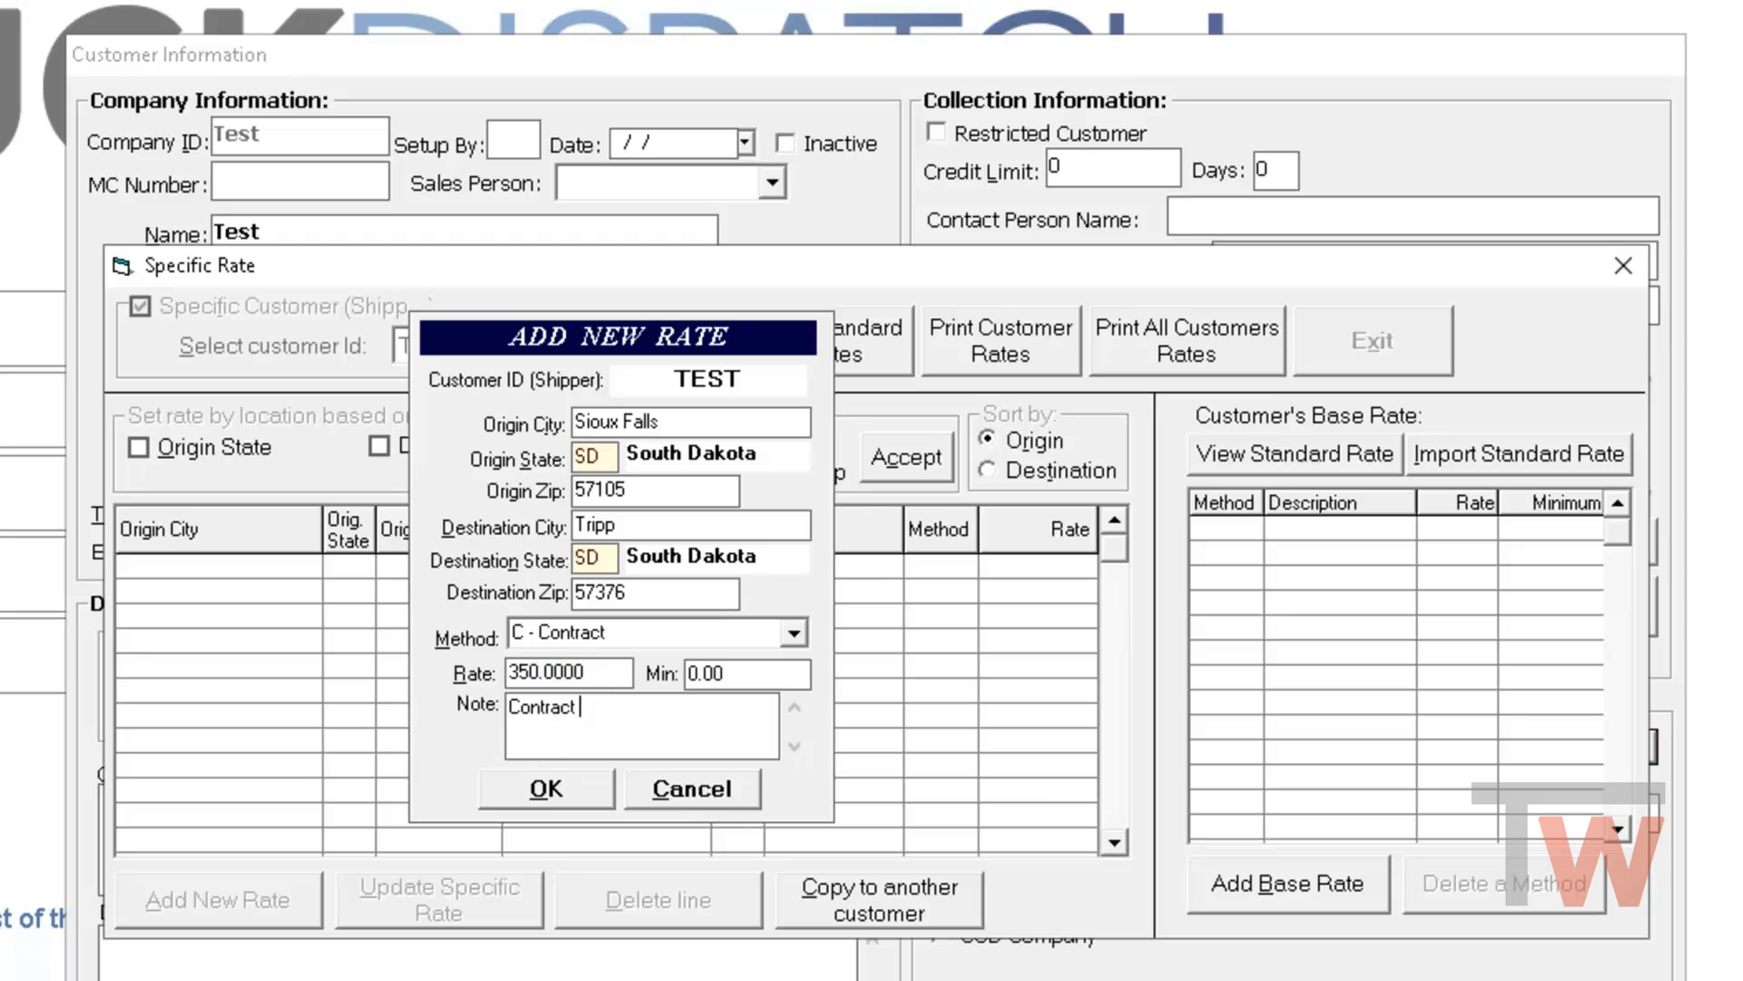
pyautogui.write('SF to TR')
pyautogui.click(554, 788)
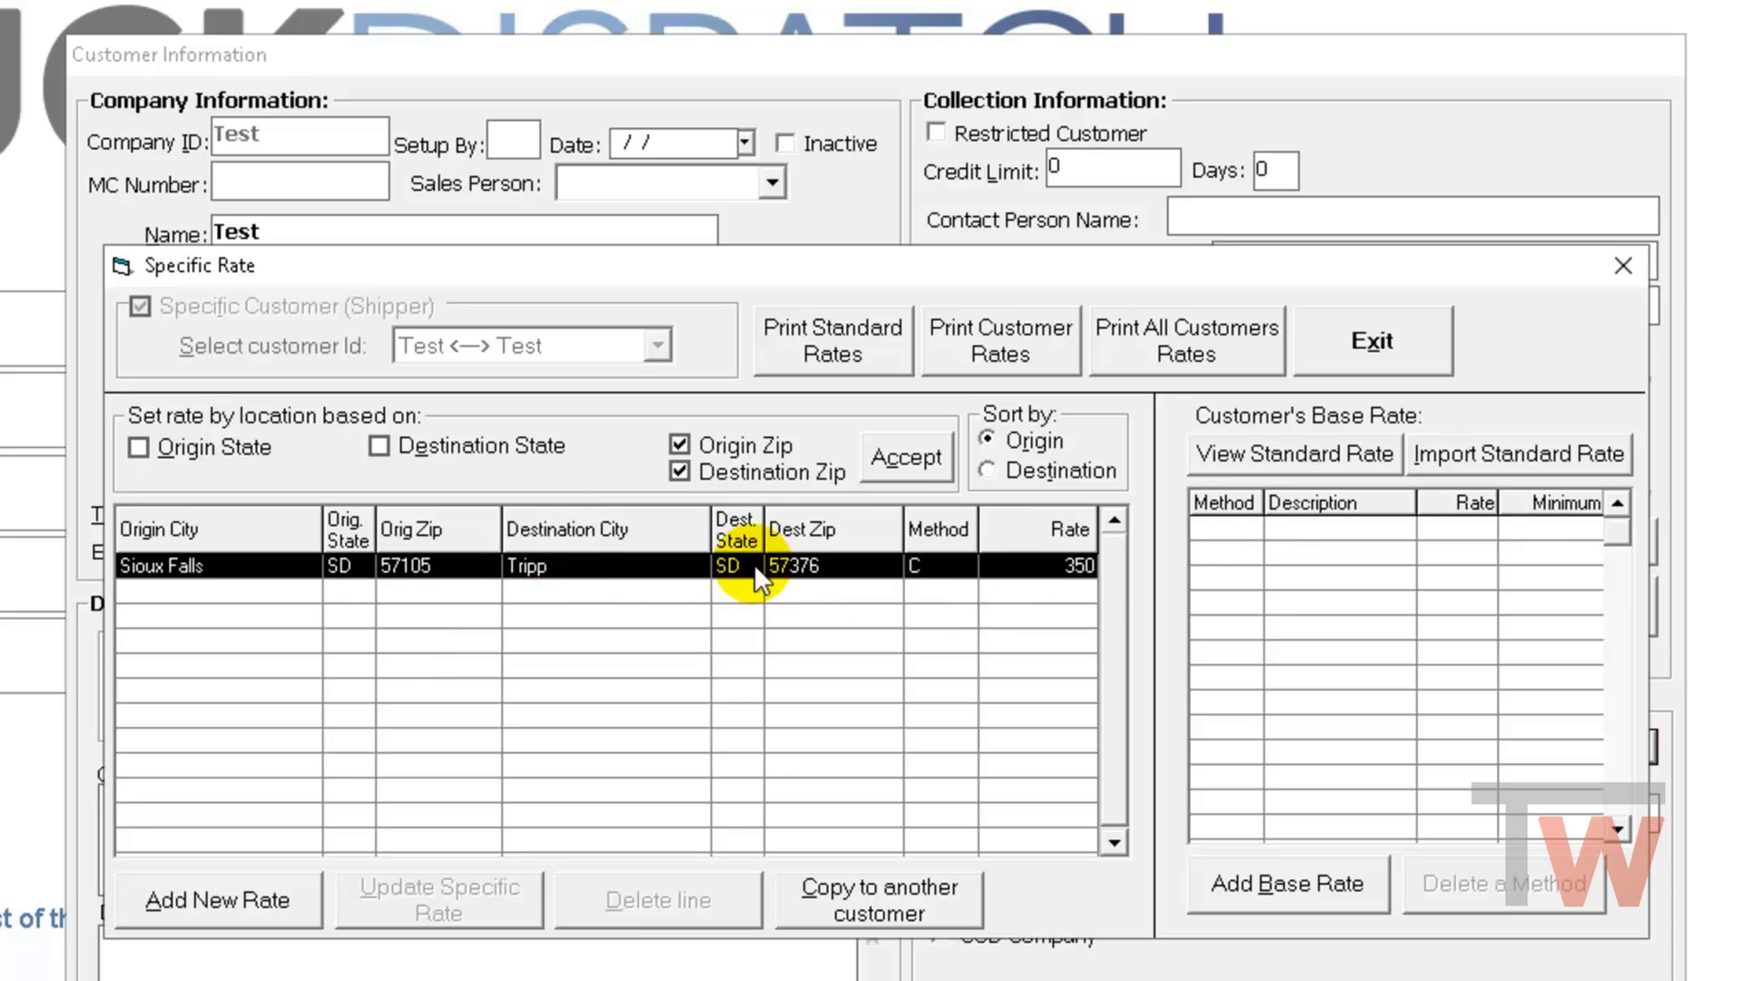
# Step: Add a customer base rate with method M, description "Miles", rate 0.42 and minimum 125
pyautogui.click(1285, 879)
pyautogui.click(1250, 531)
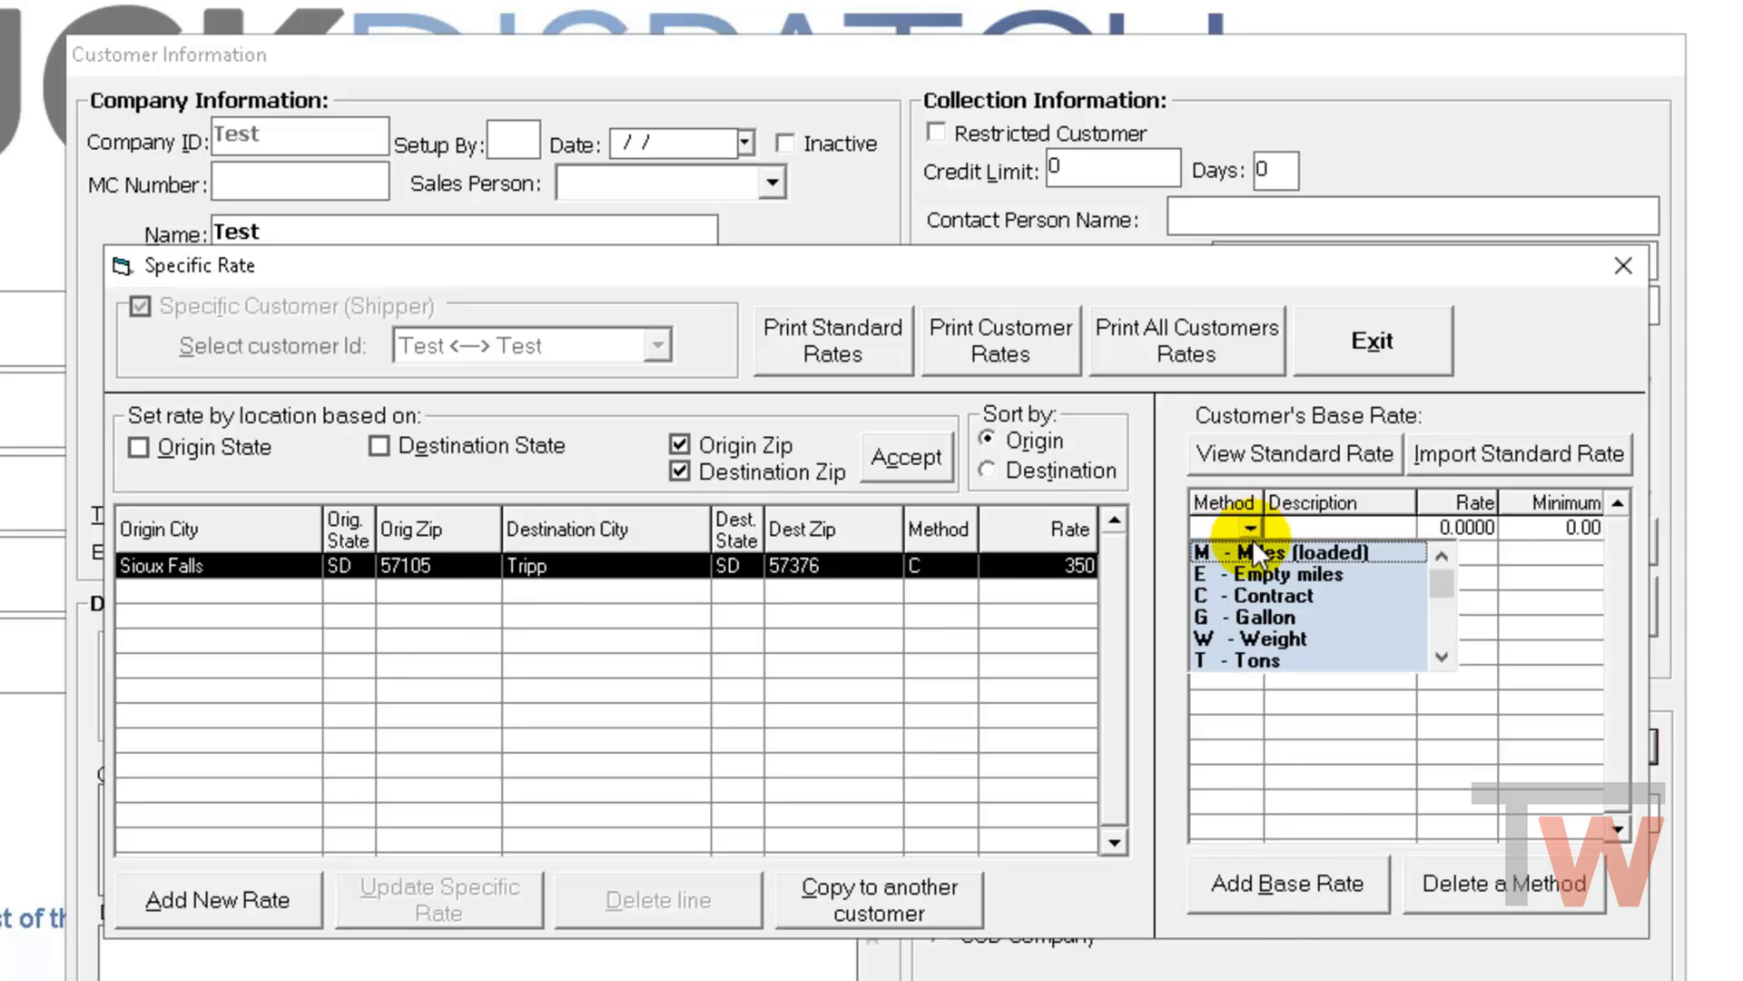
pyautogui.click(1261, 552)
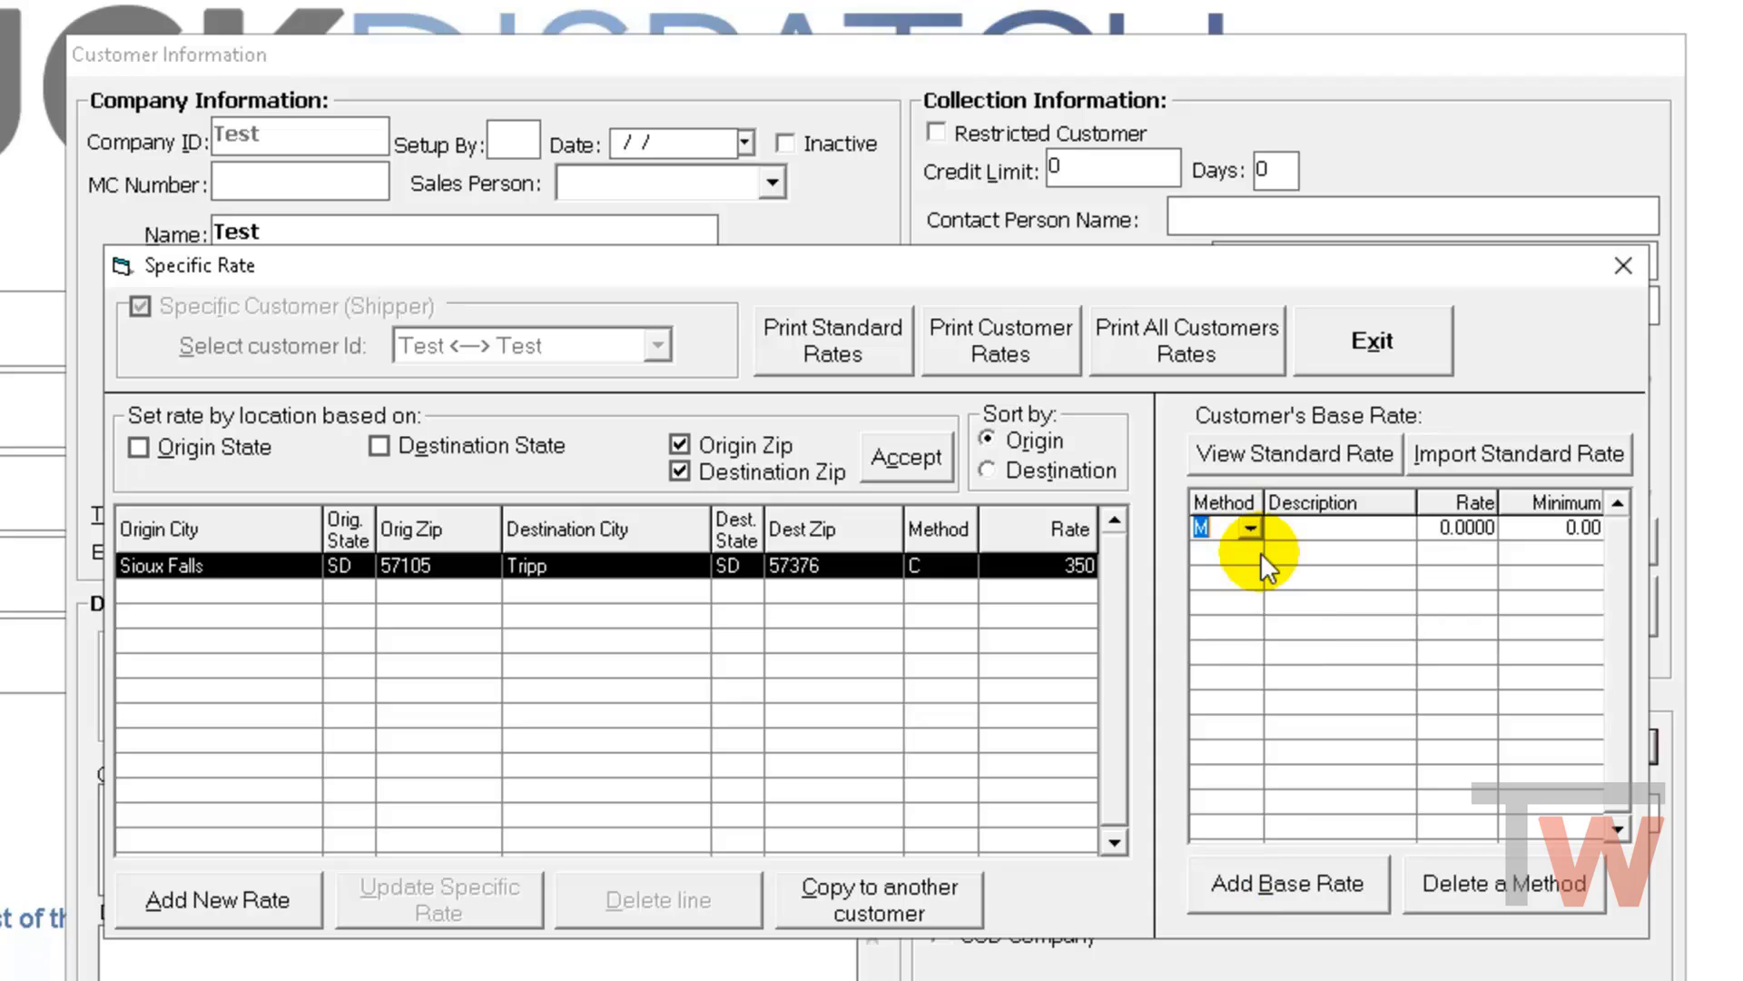
pyautogui.click(1286, 534)
pyautogui.write('M')
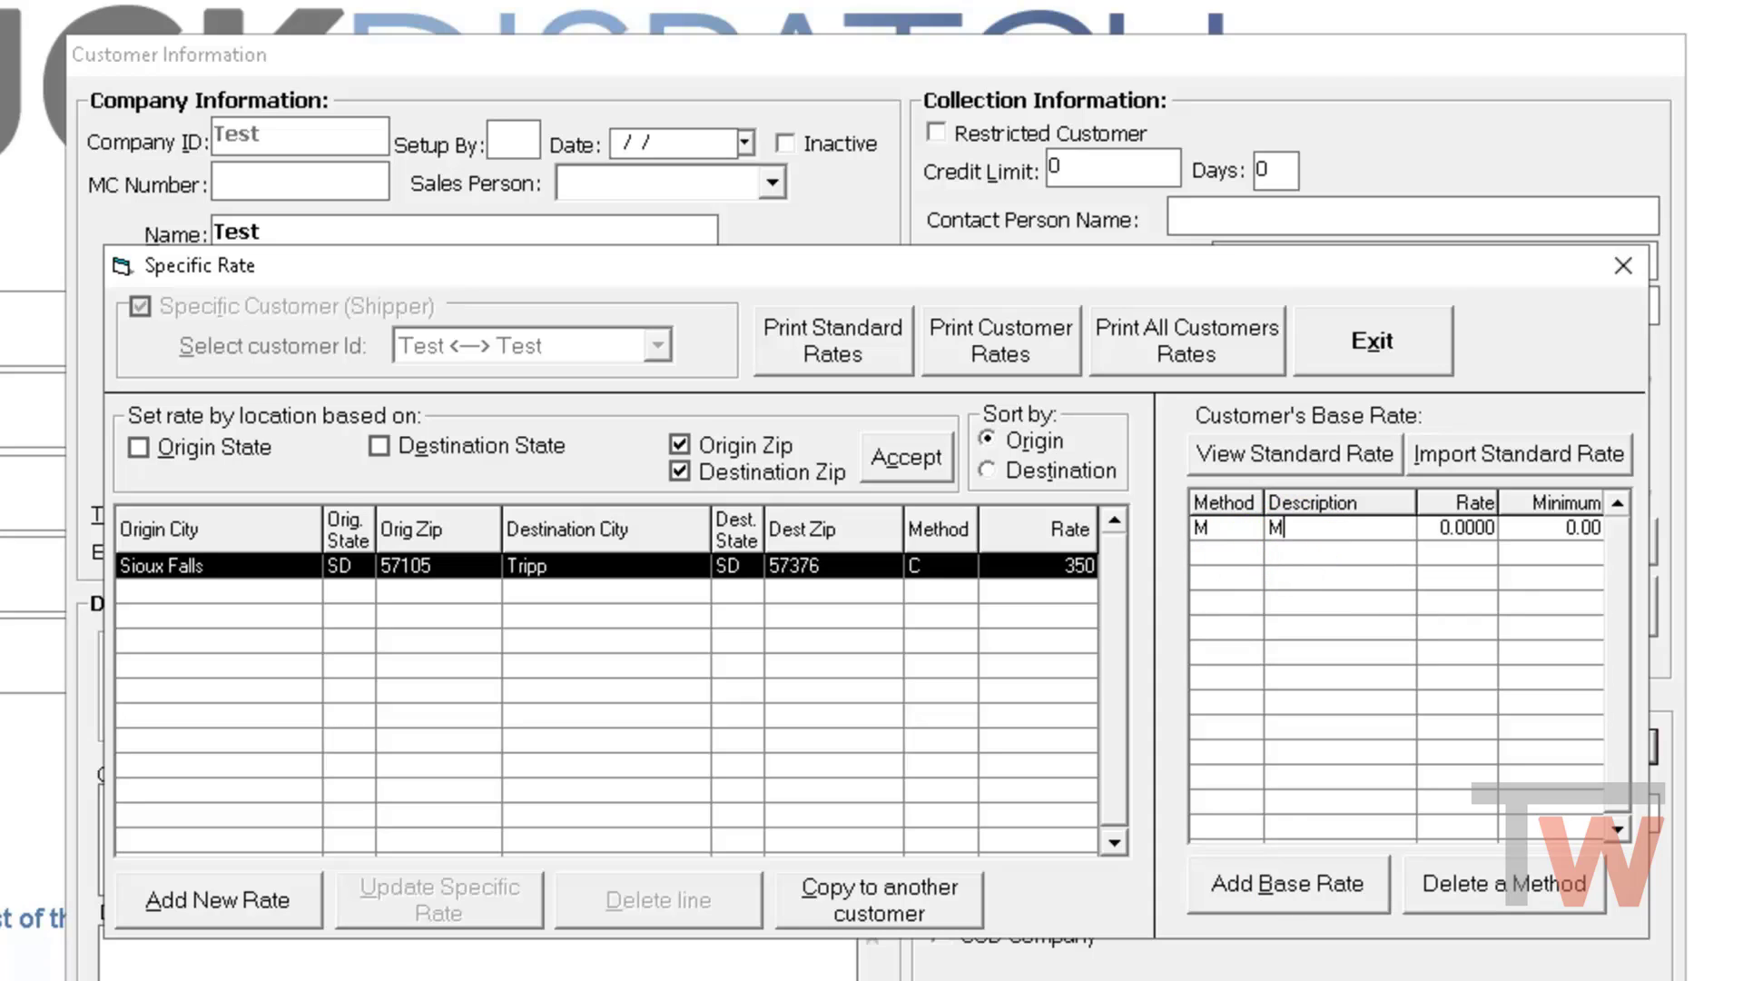
pyautogui.write('iles')
pyautogui.press('Tab')
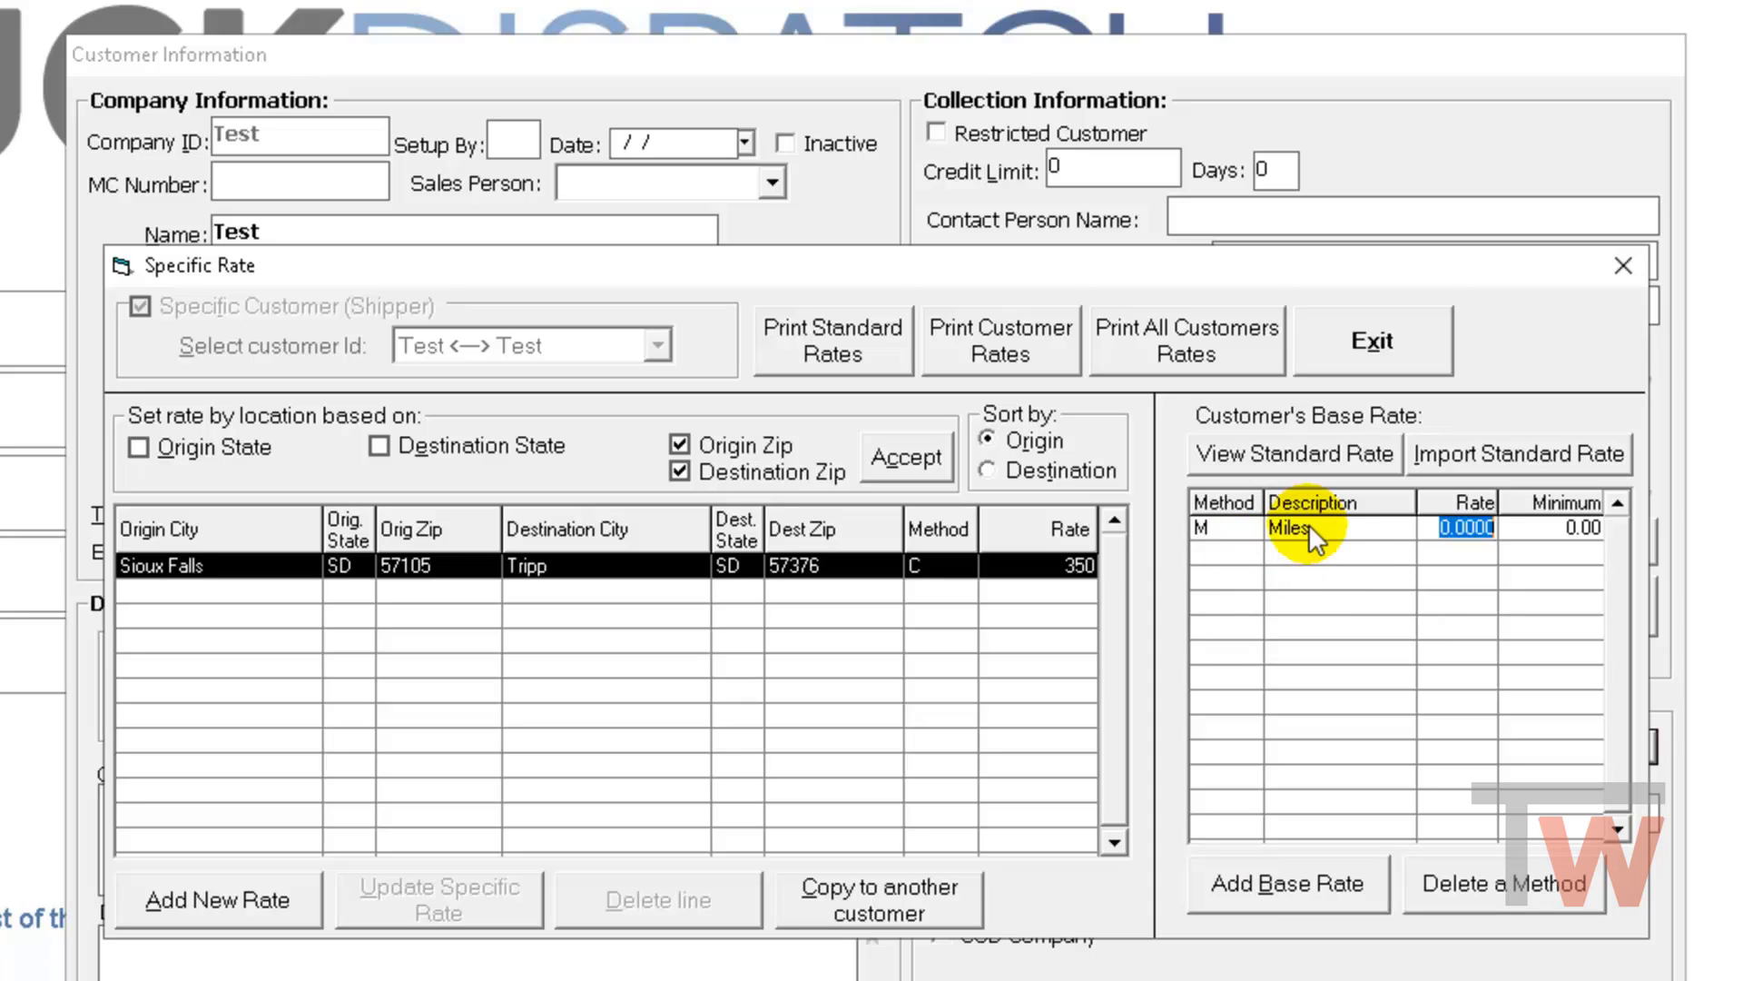
pyautogui.write('.42')
pyautogui.press('Tab')
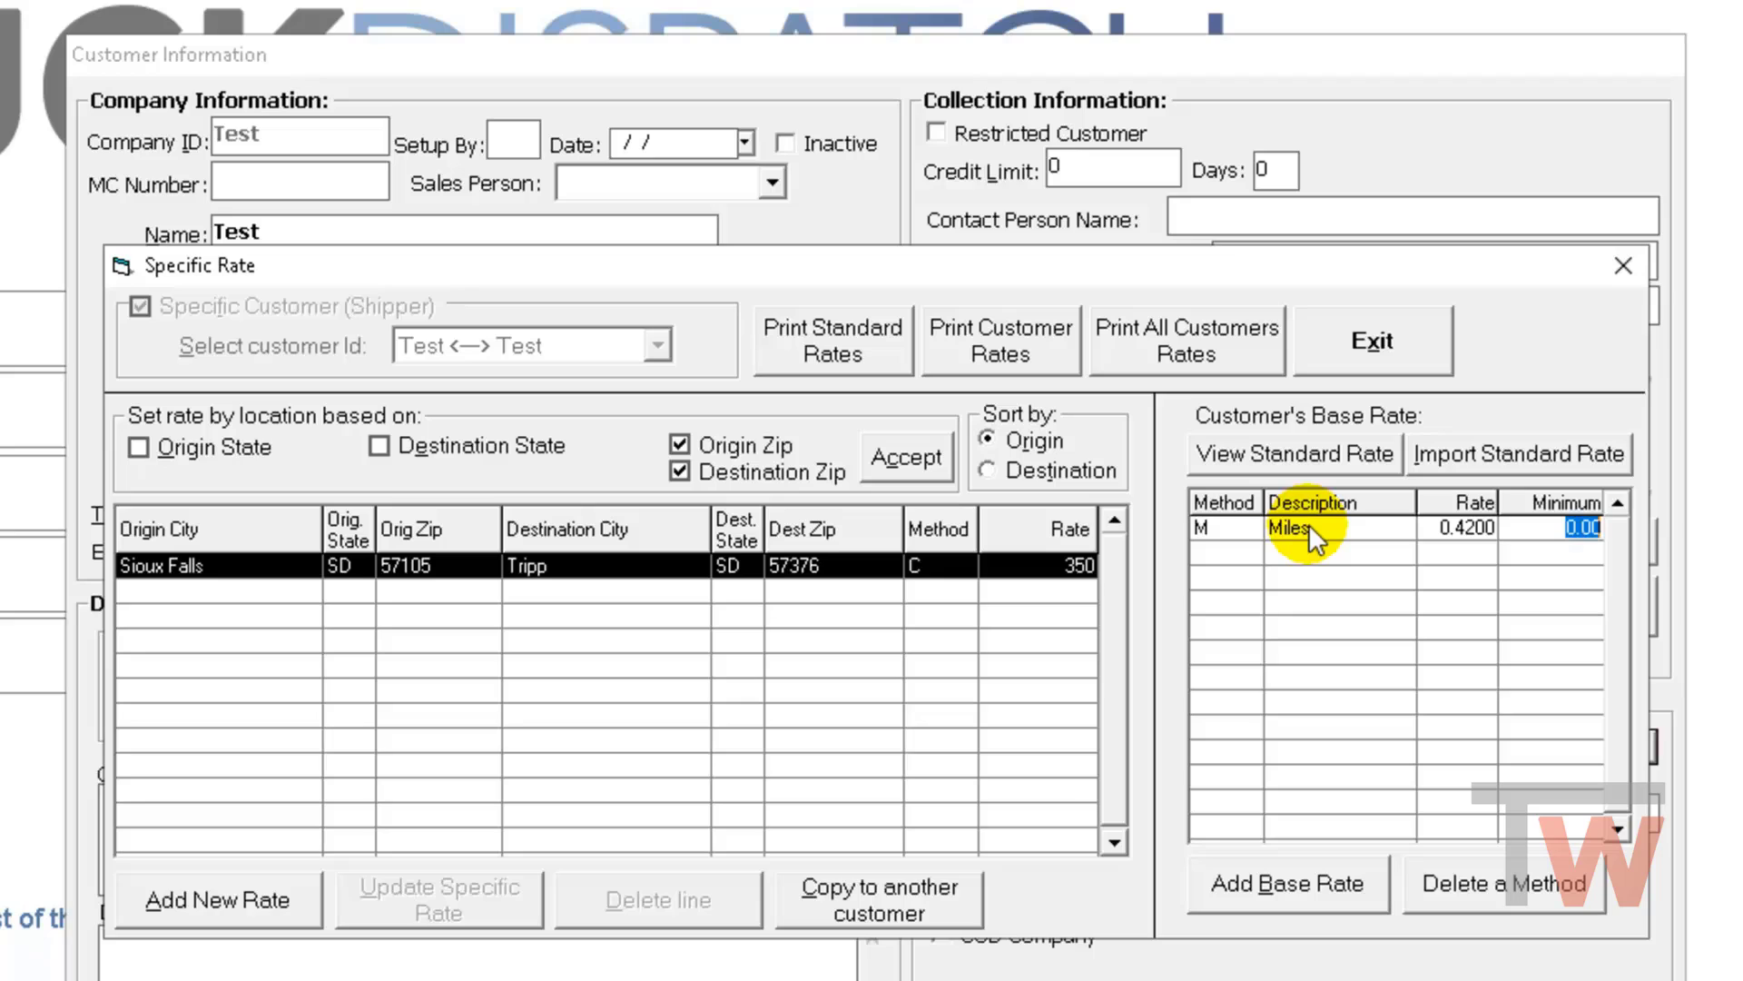
pyautogui.write('125')
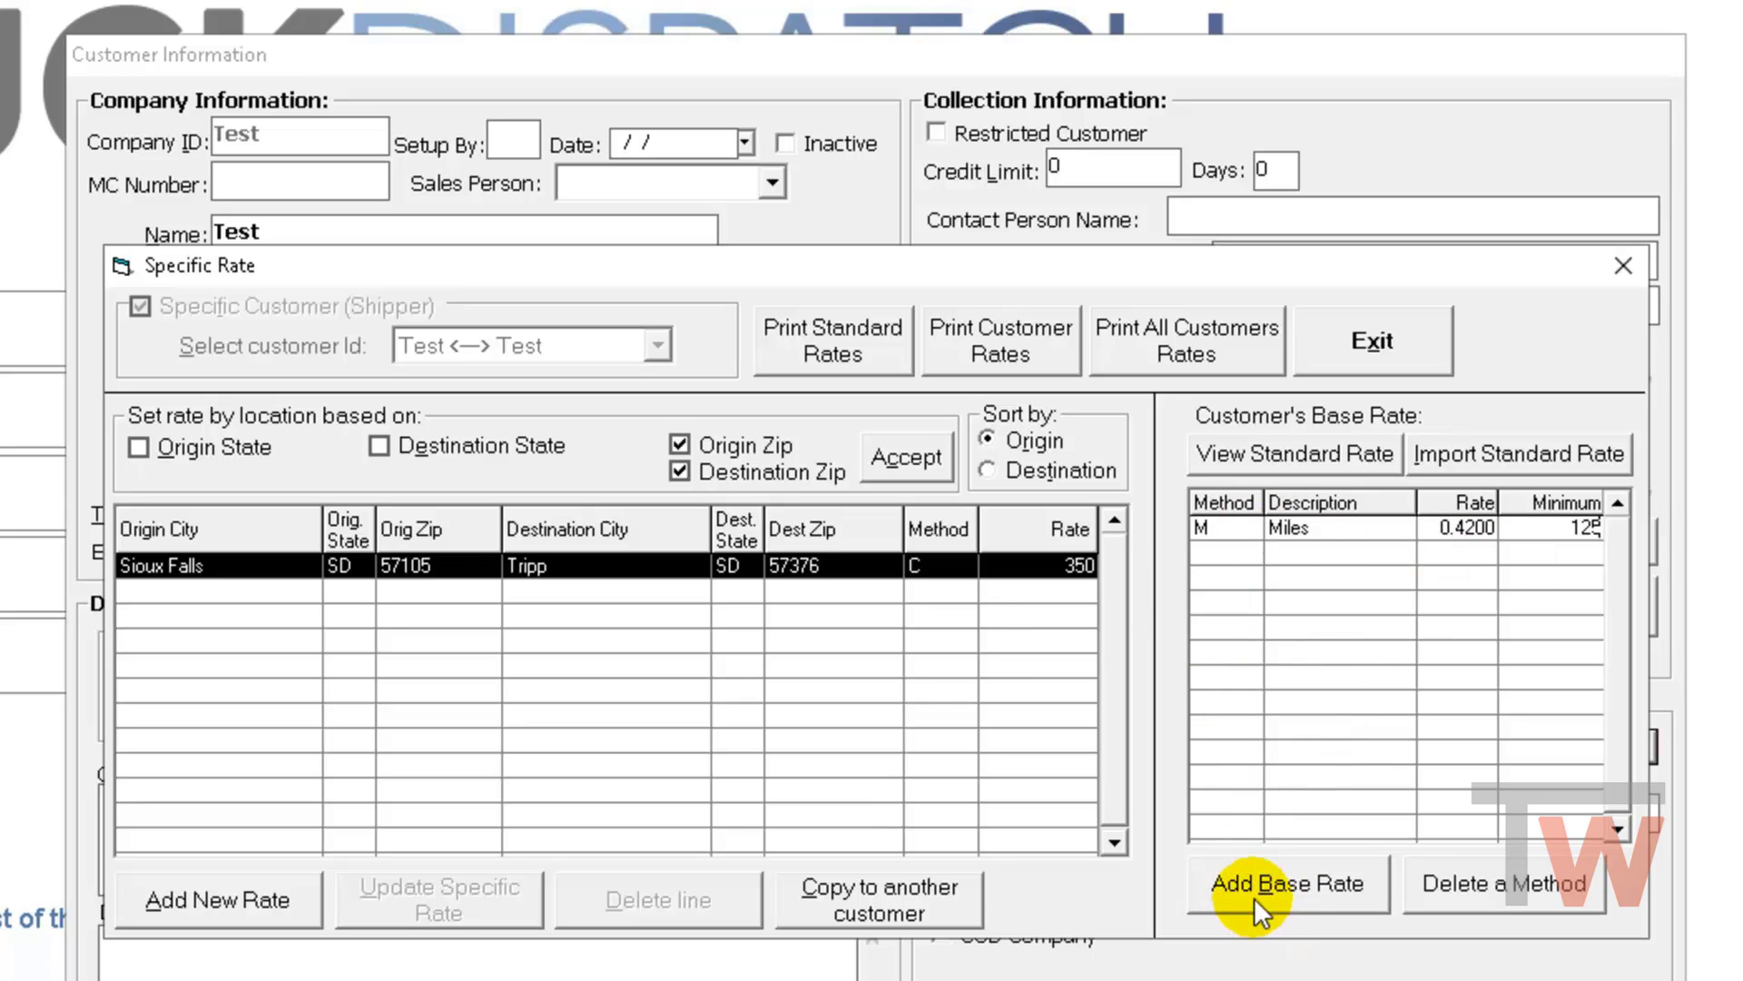
# Step: Add a second base rate with method FS, description "Fuel Surcharge" and rate 0.08
pyautogui.click(1300, 885)
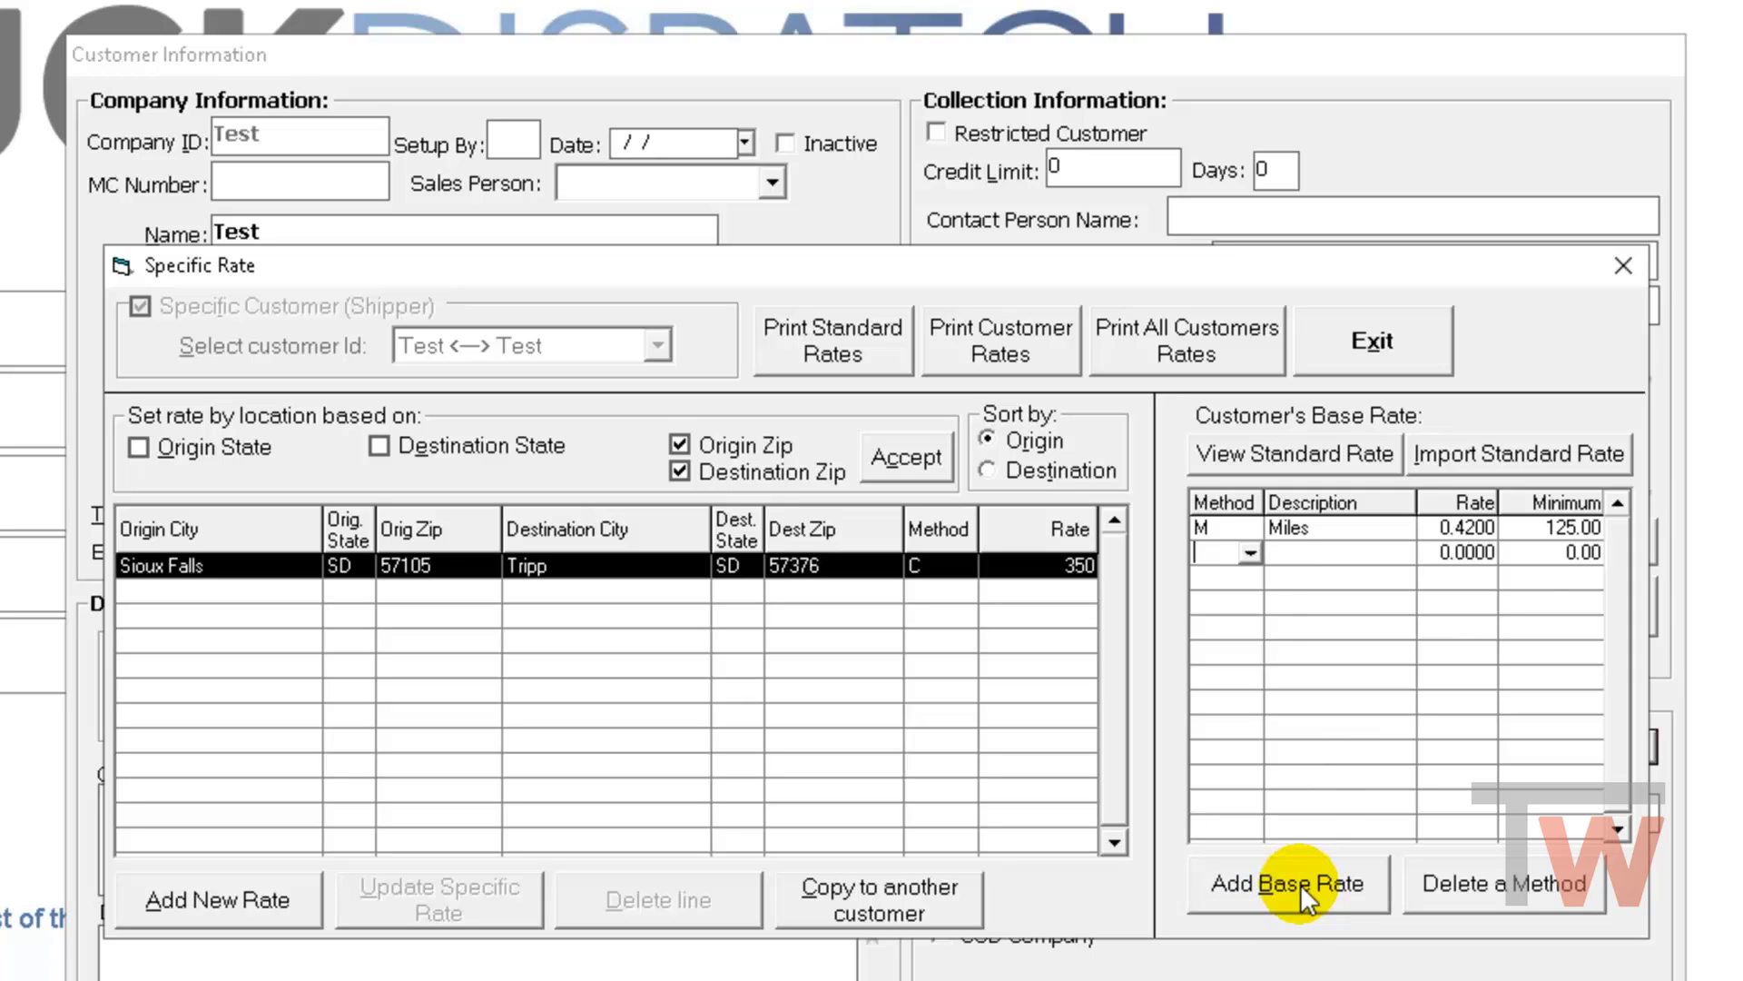
pyautogui.click(1251, 553)
pyautogui.moveTo(1440, 610); pyautogui.dragTo(1441, 664)
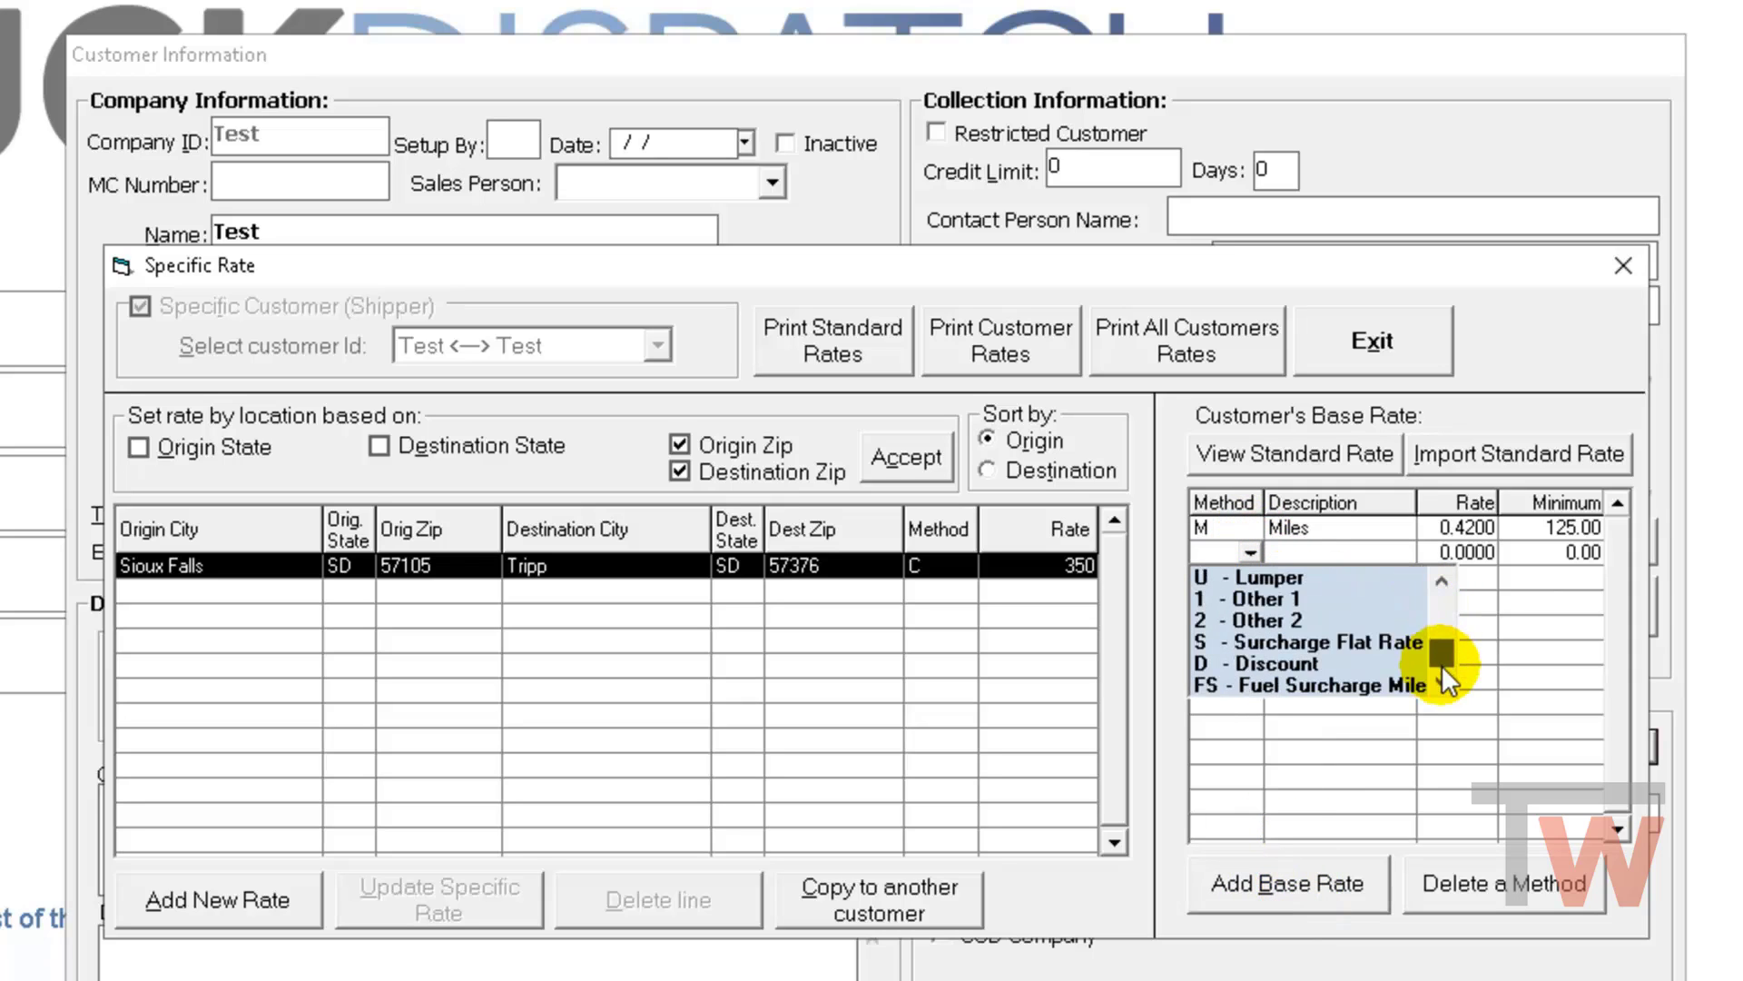
pyautogui.click(1362, 685)
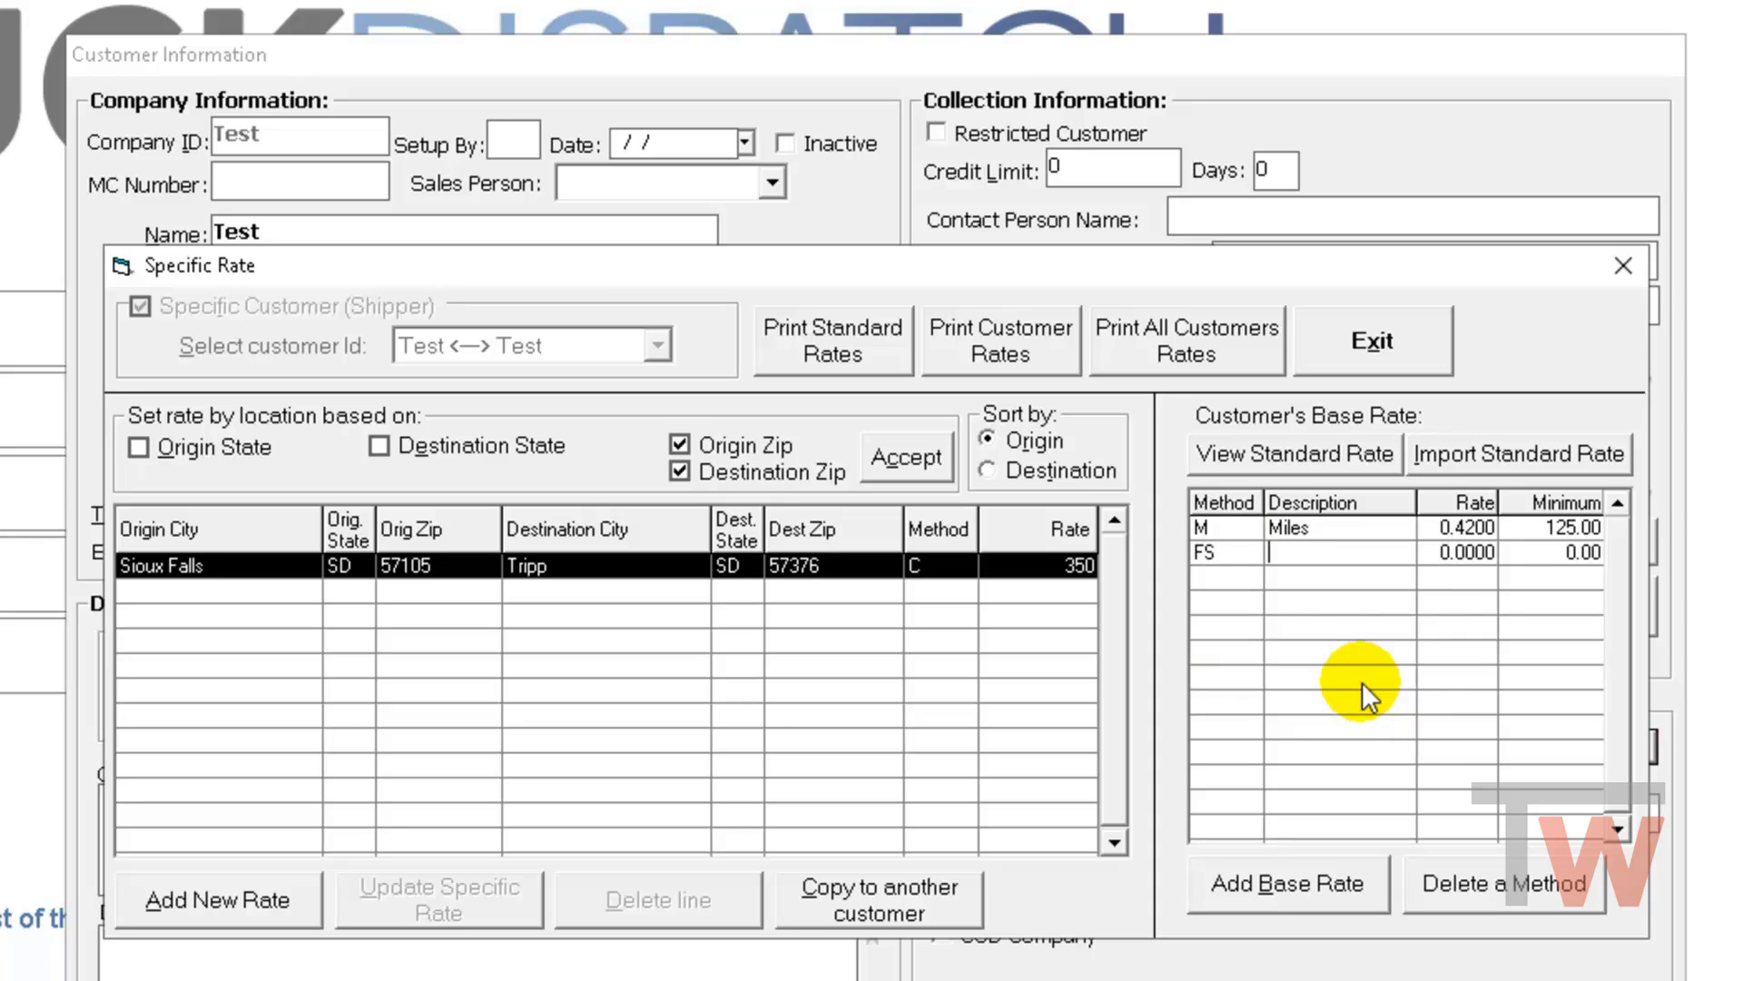
pyautogui.write('Fuel')
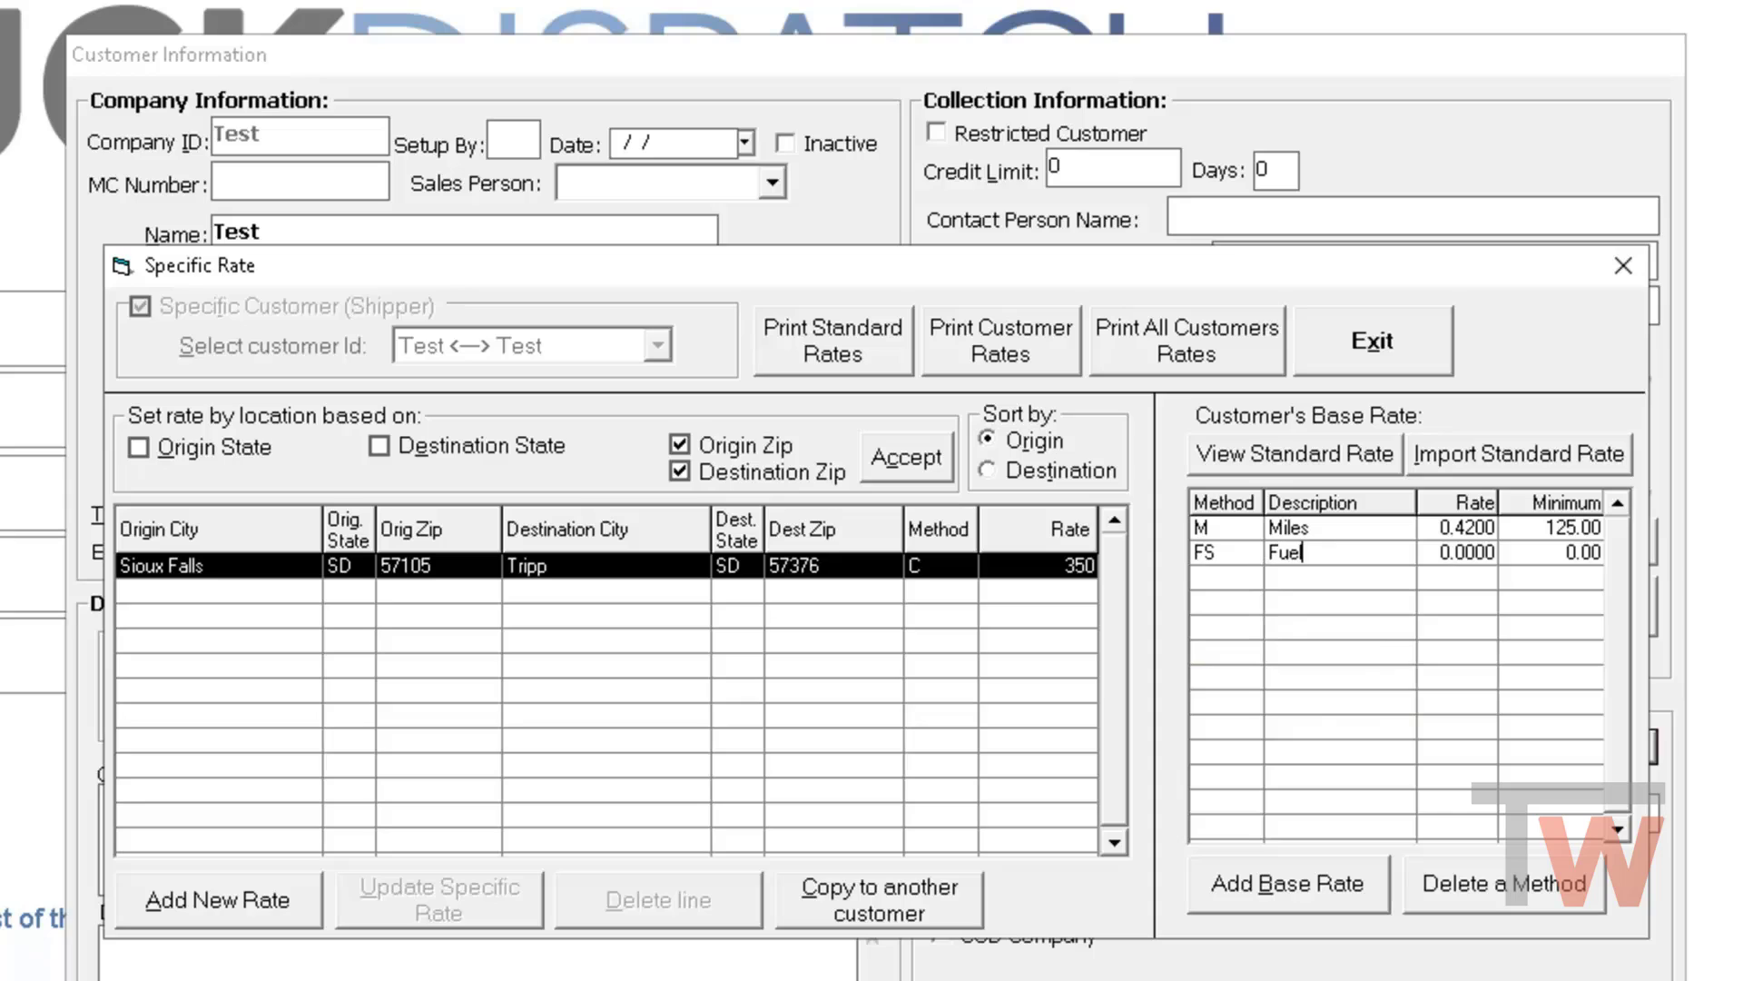
pyautogui.write(' Surcharge')
pyautogui.press('Tab')
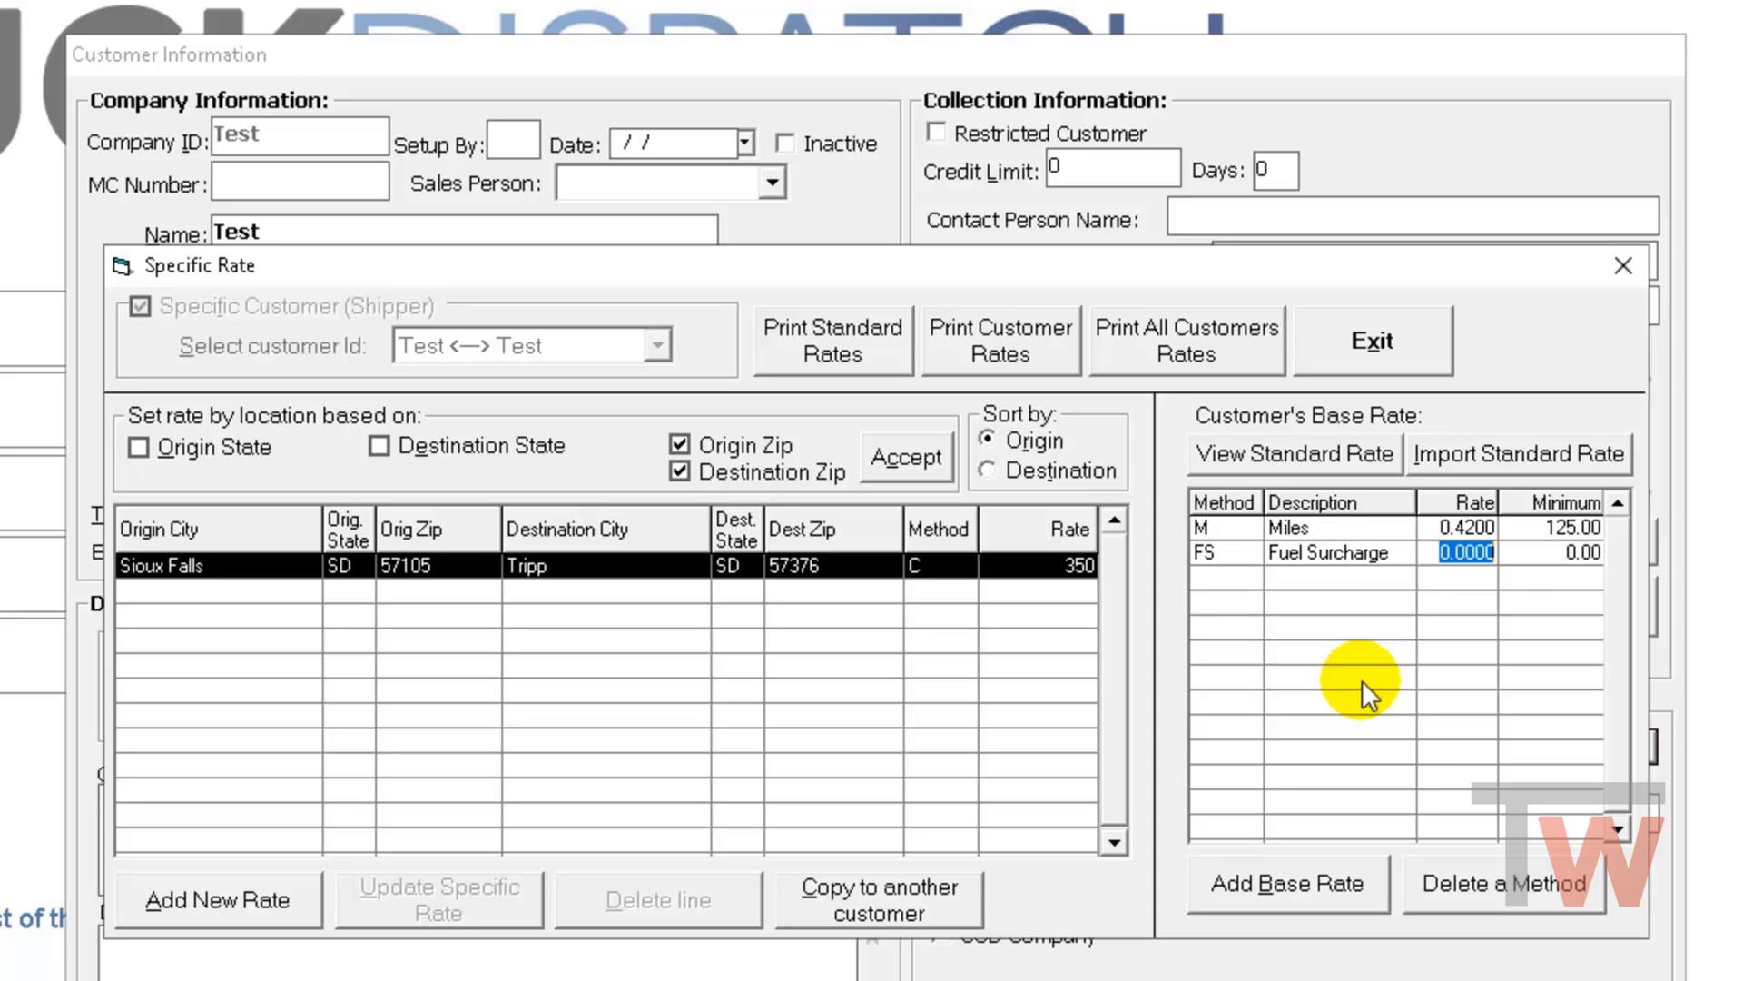
pyautogui.press('BackSpace')
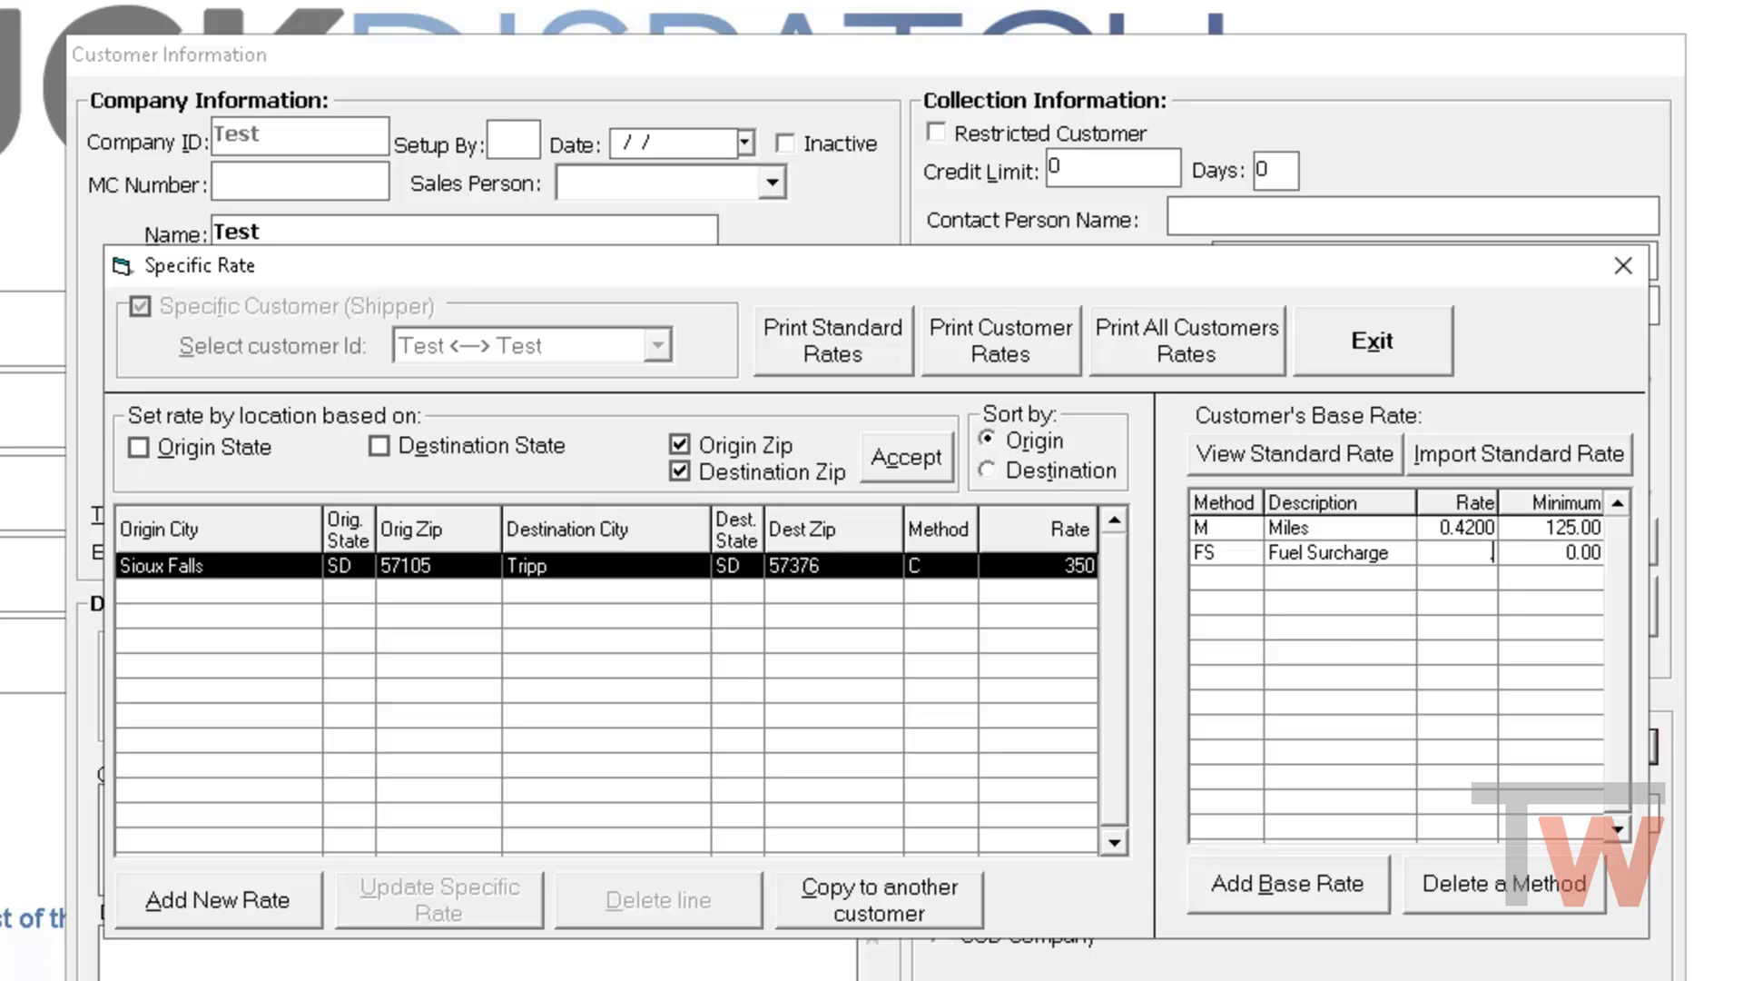
pyautogui.write('.05')
pyautogui.press('Tab')
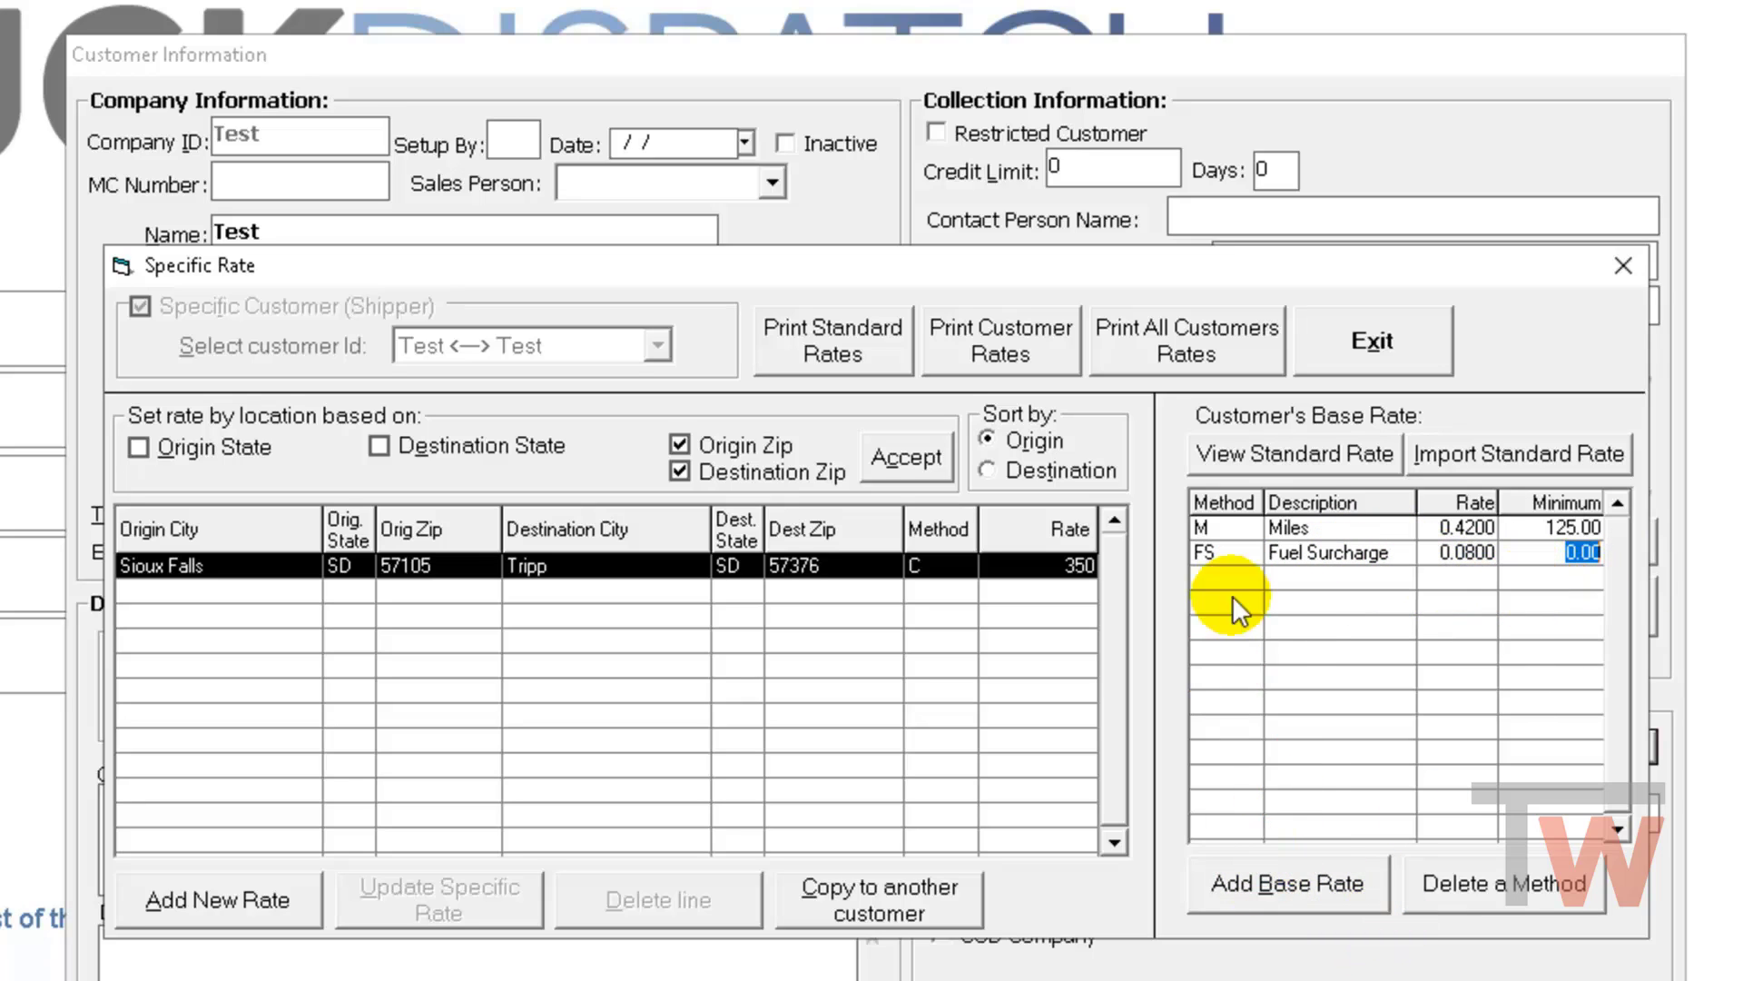
# Step: Save the customer record after closing its specific rates, and return to the main menu
pyautogui.click(1386, 348)
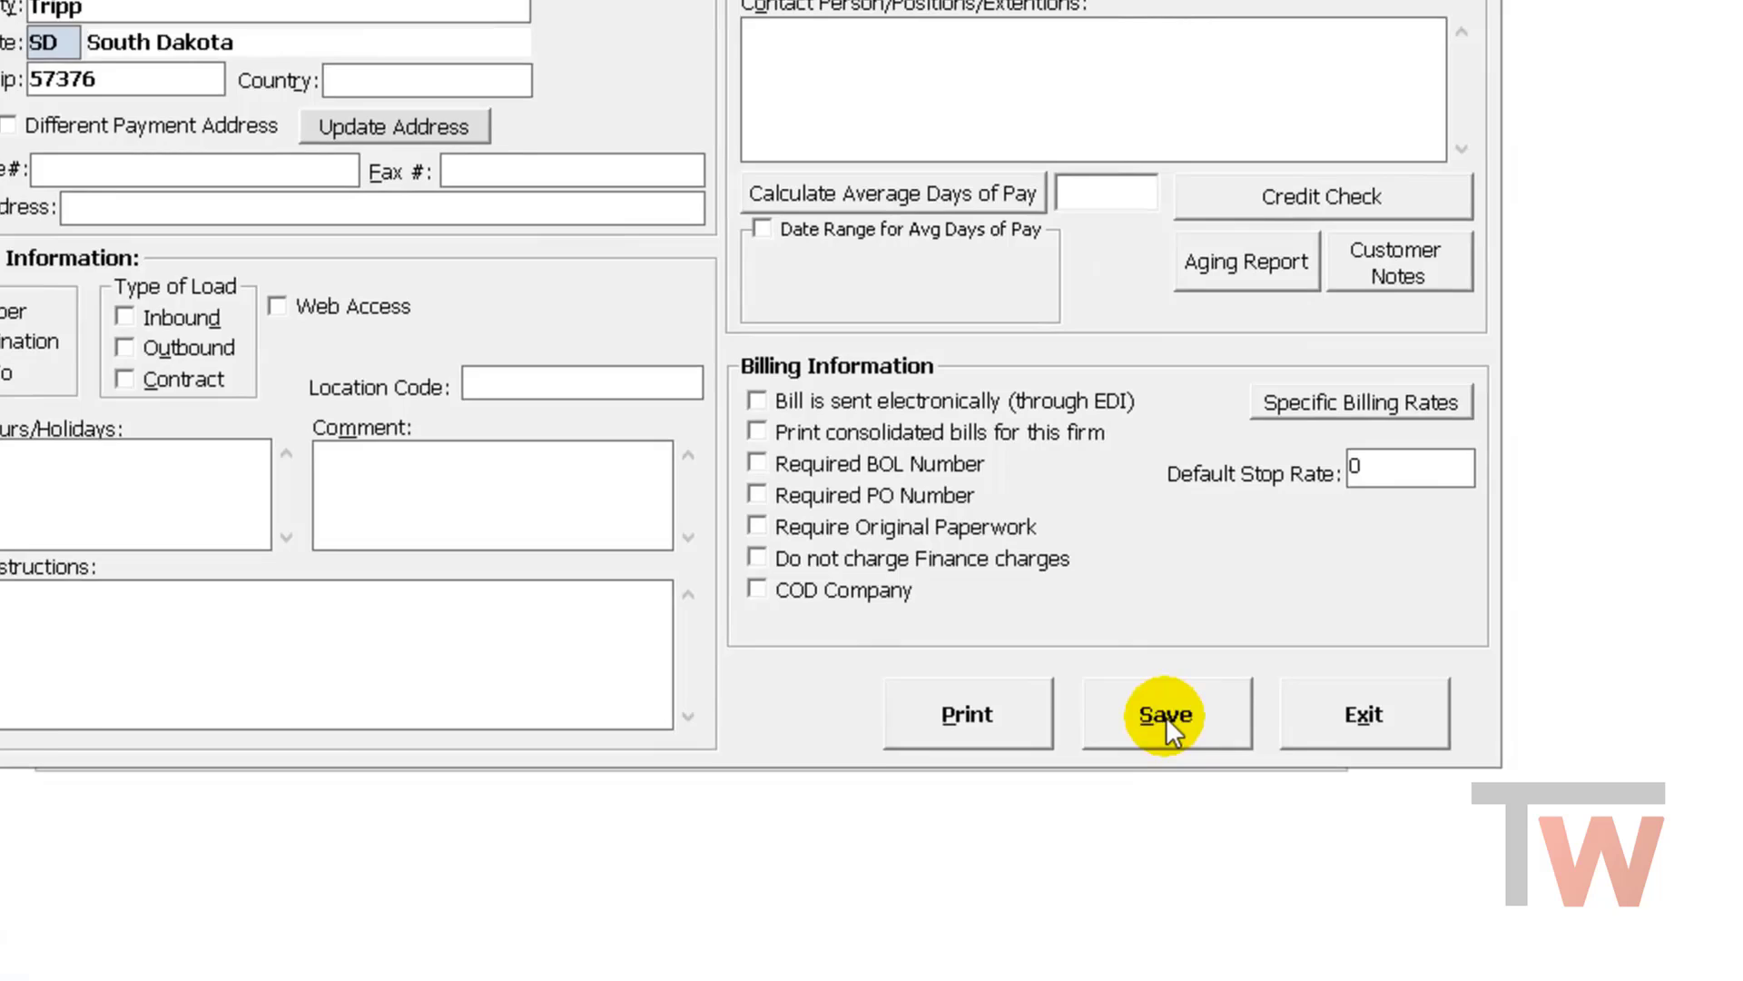
pyautogui.click(1167, 716)
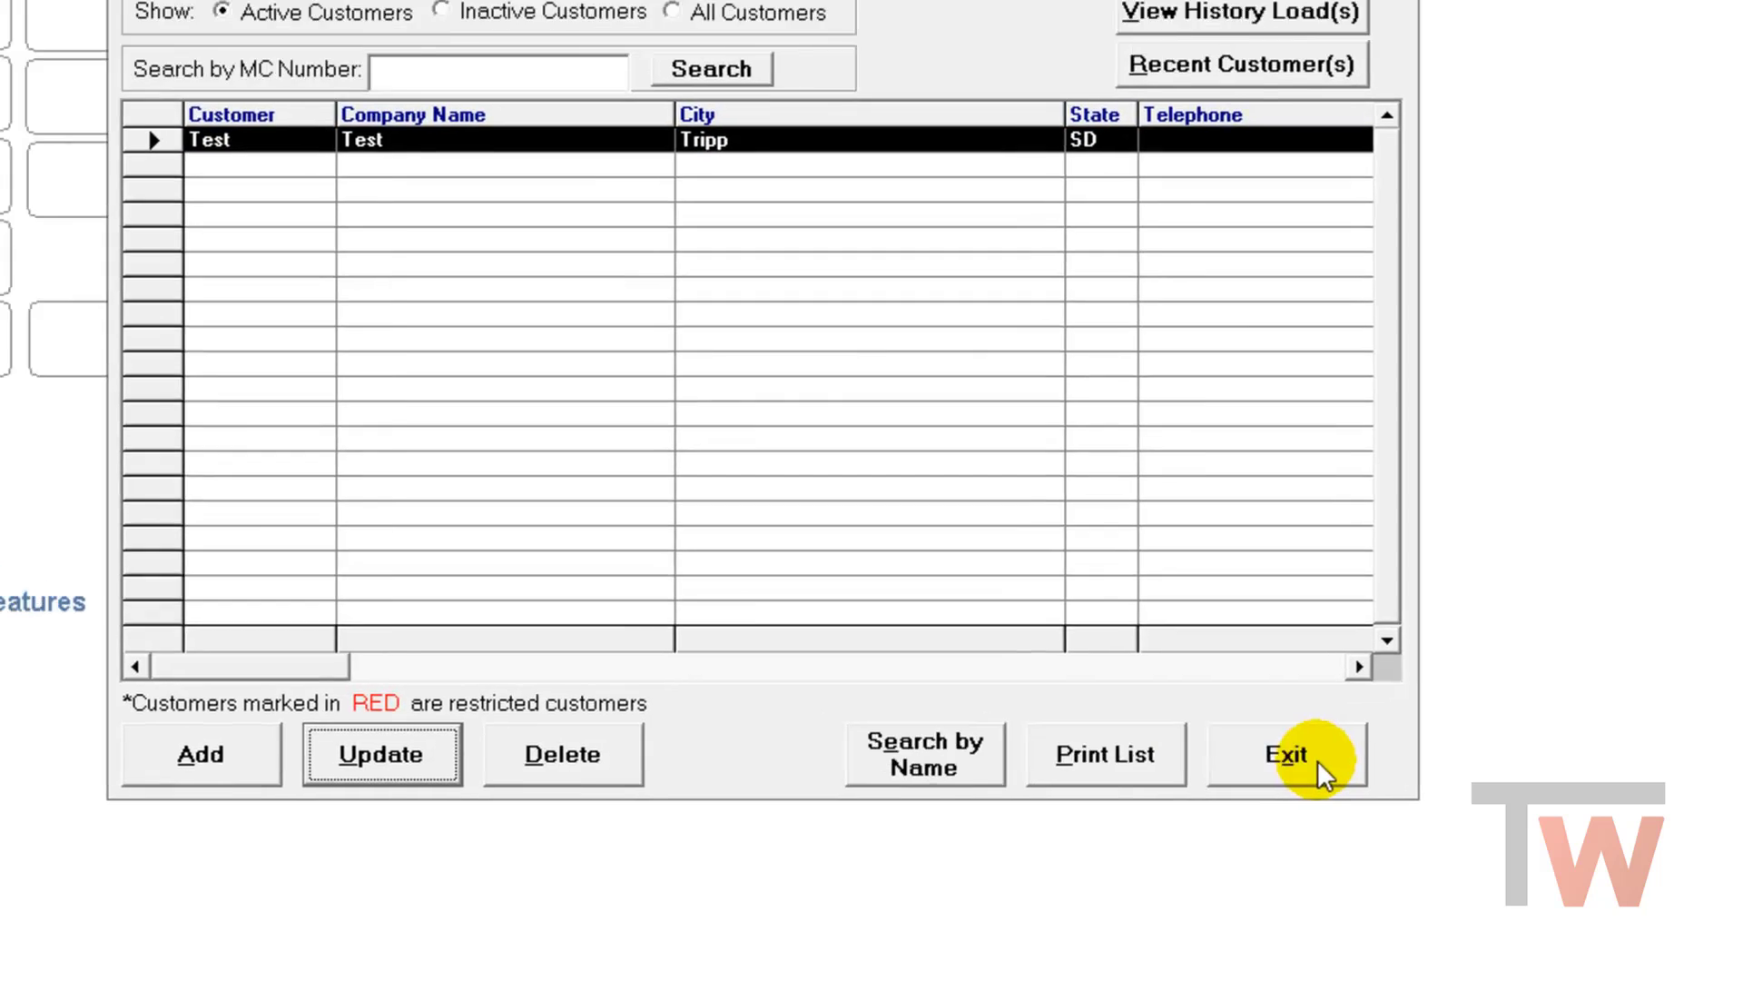
pyautogui.click(1247, 732)
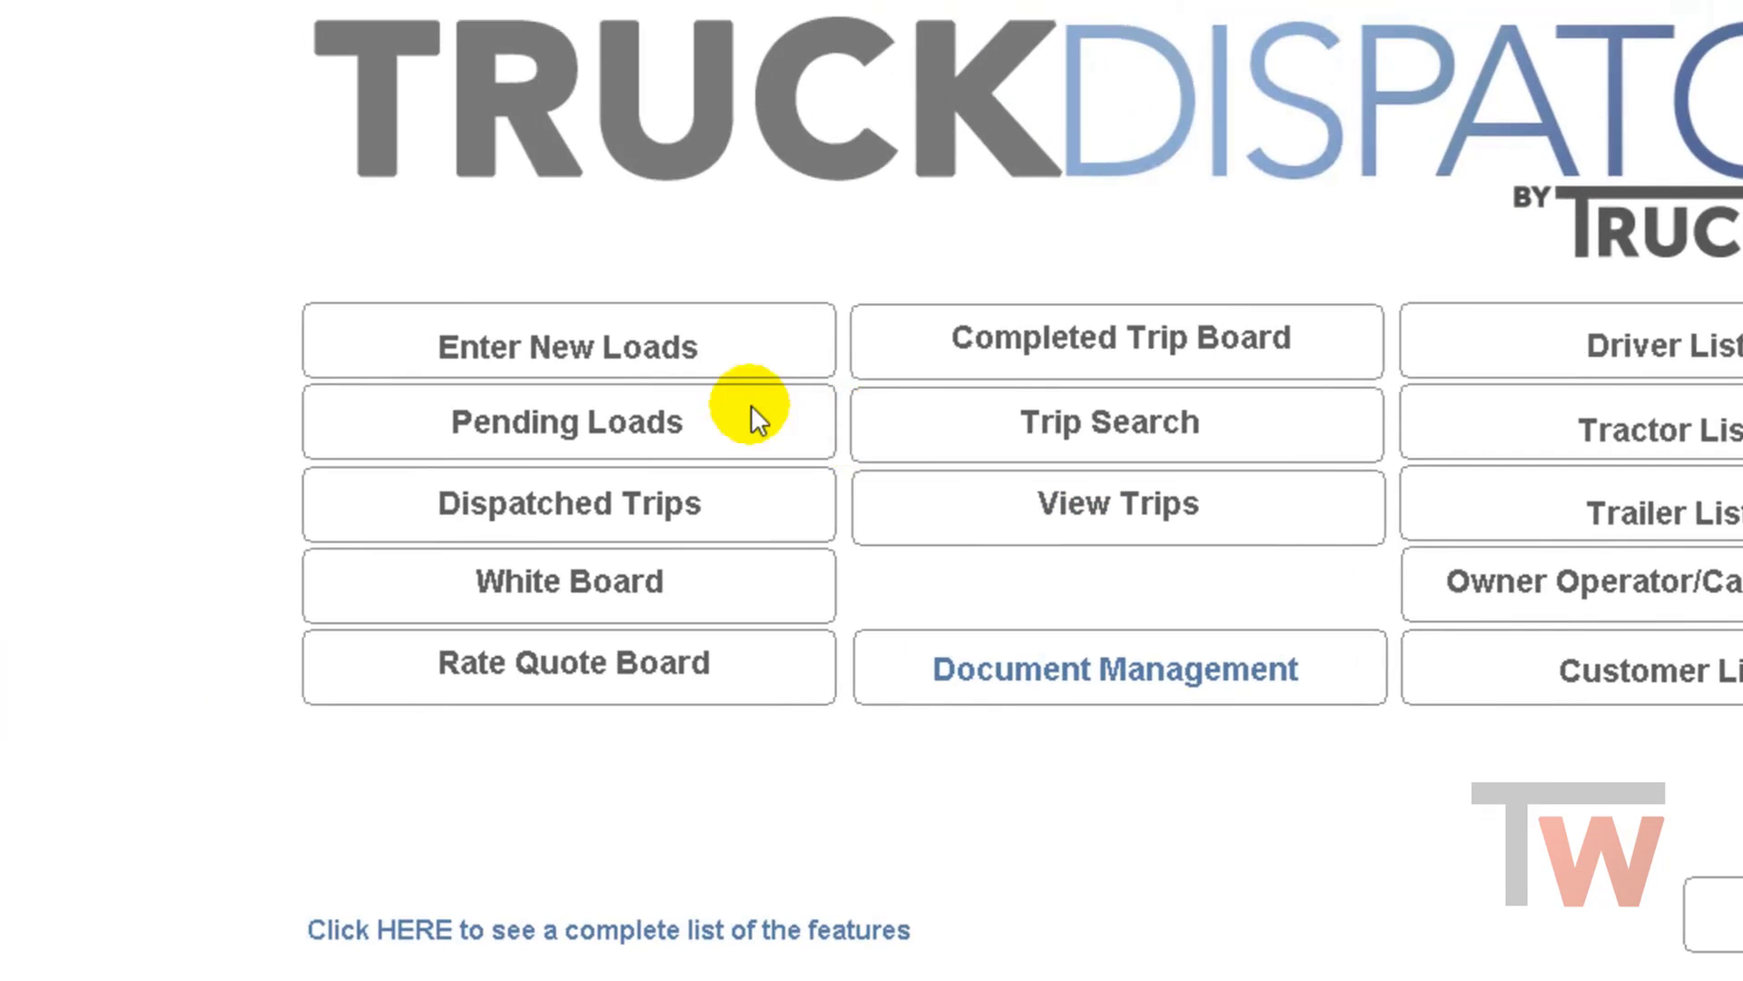
# Step: Open the first load in the pending loads list, originating in Sioux Falls
pyautogui.click(617, 421)
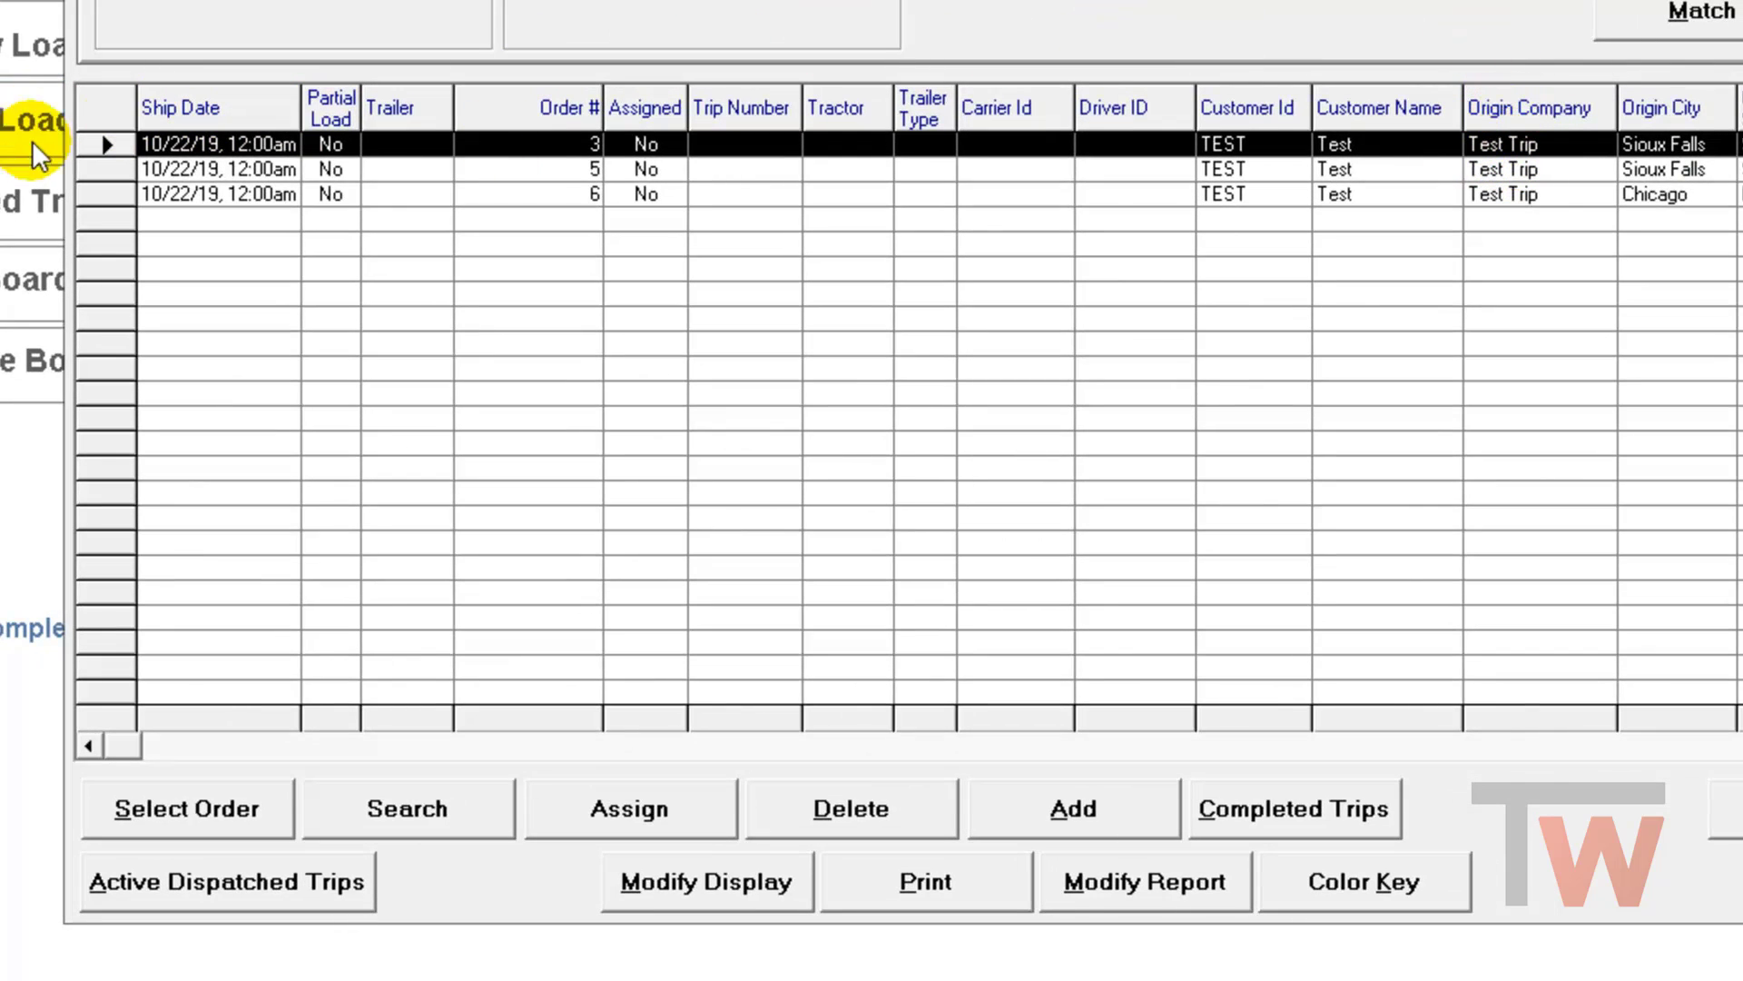
pyautogui.click(102, 147)
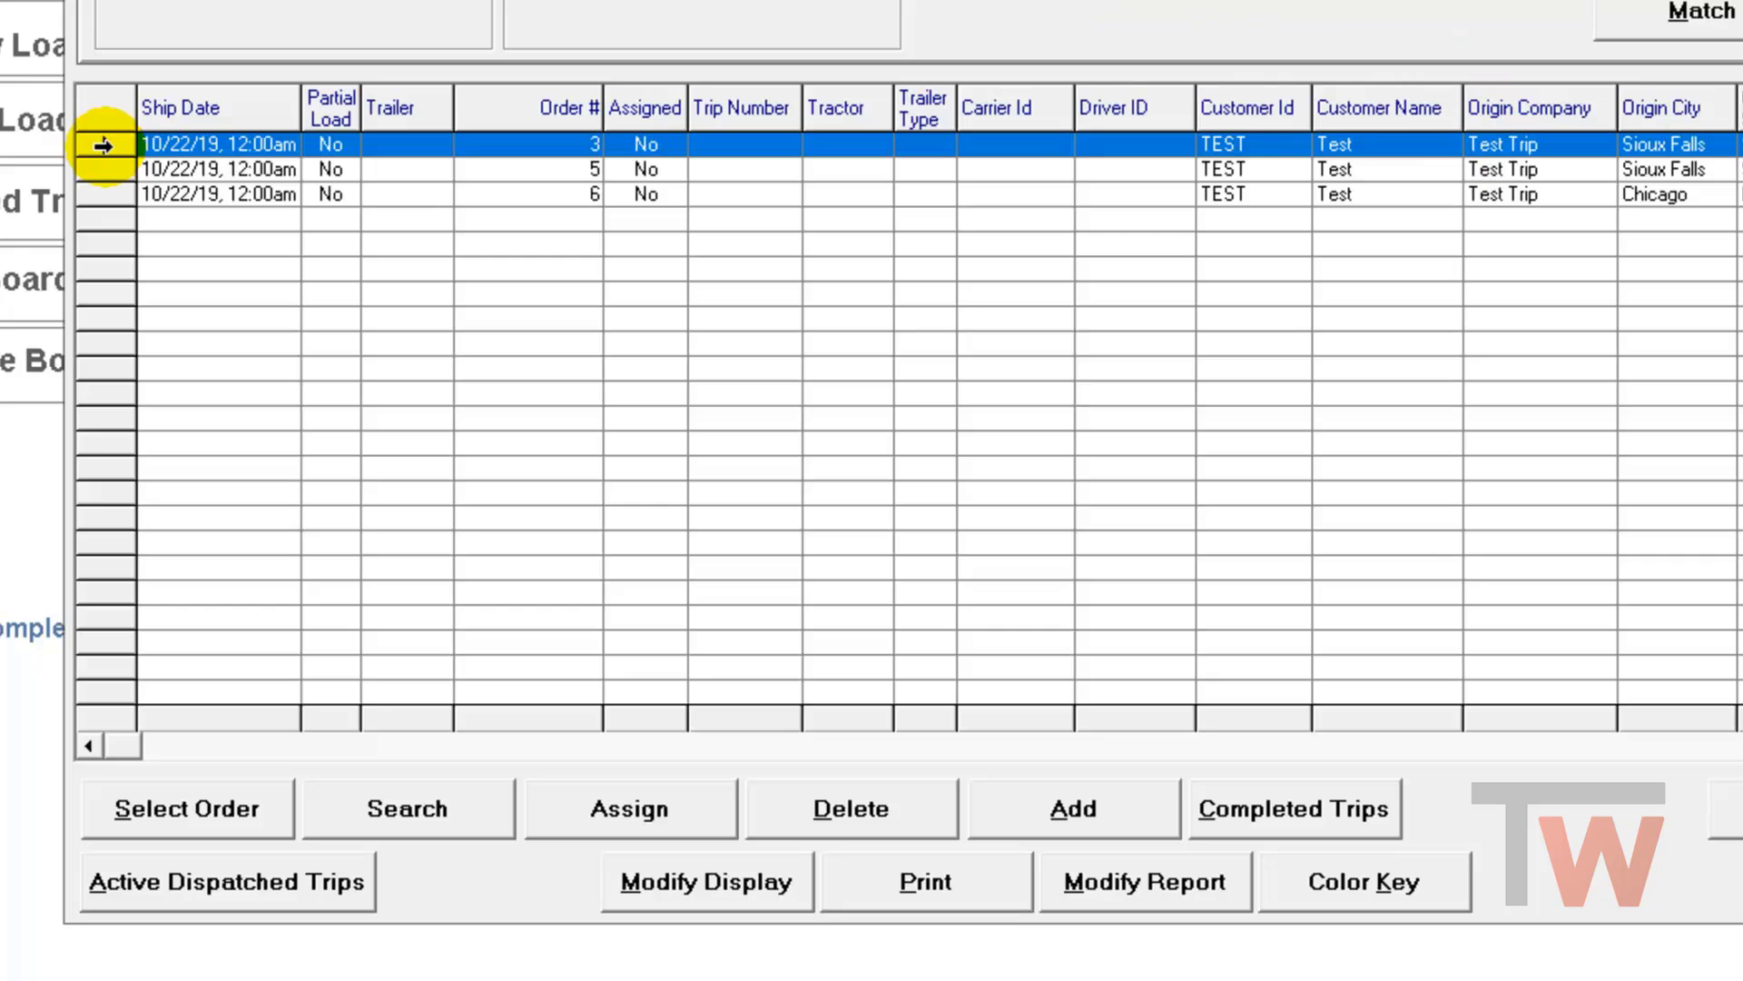
pyautogui.doubleClick(102, 145)
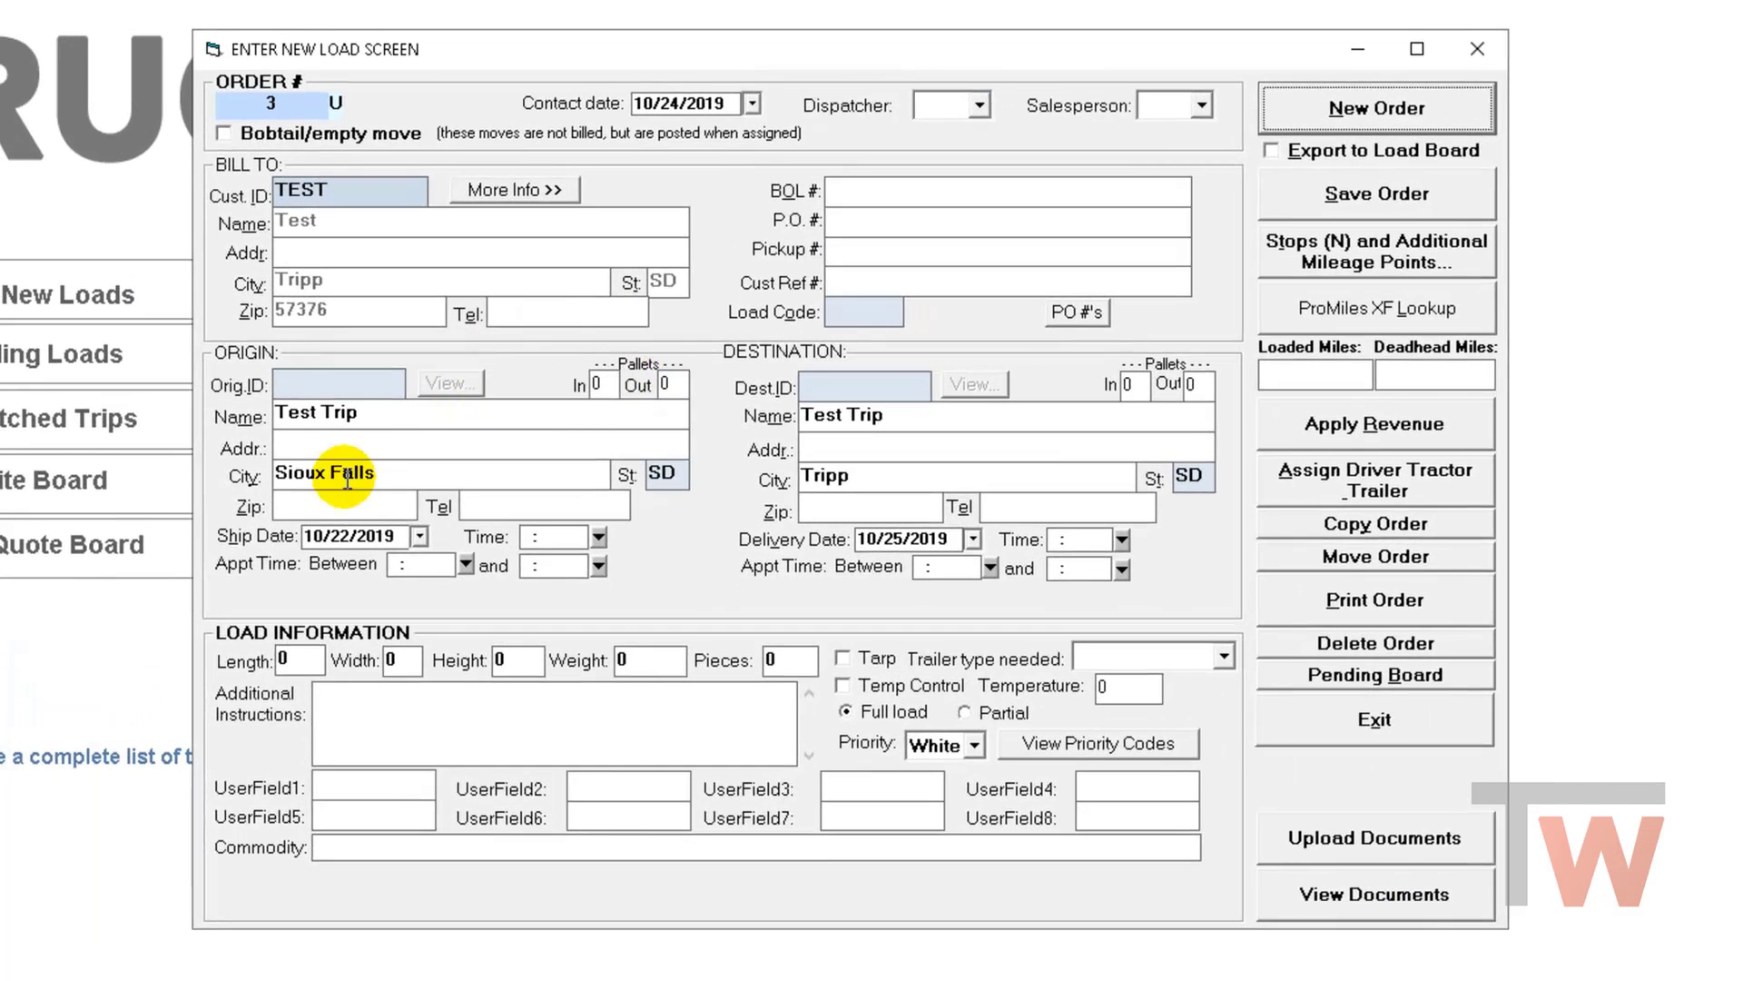
# Step: Enter origin zip 57105 and destination zip 57376 on the load, and save the order
pyautogui.click(308, 498)
pyautogui.write('57105')
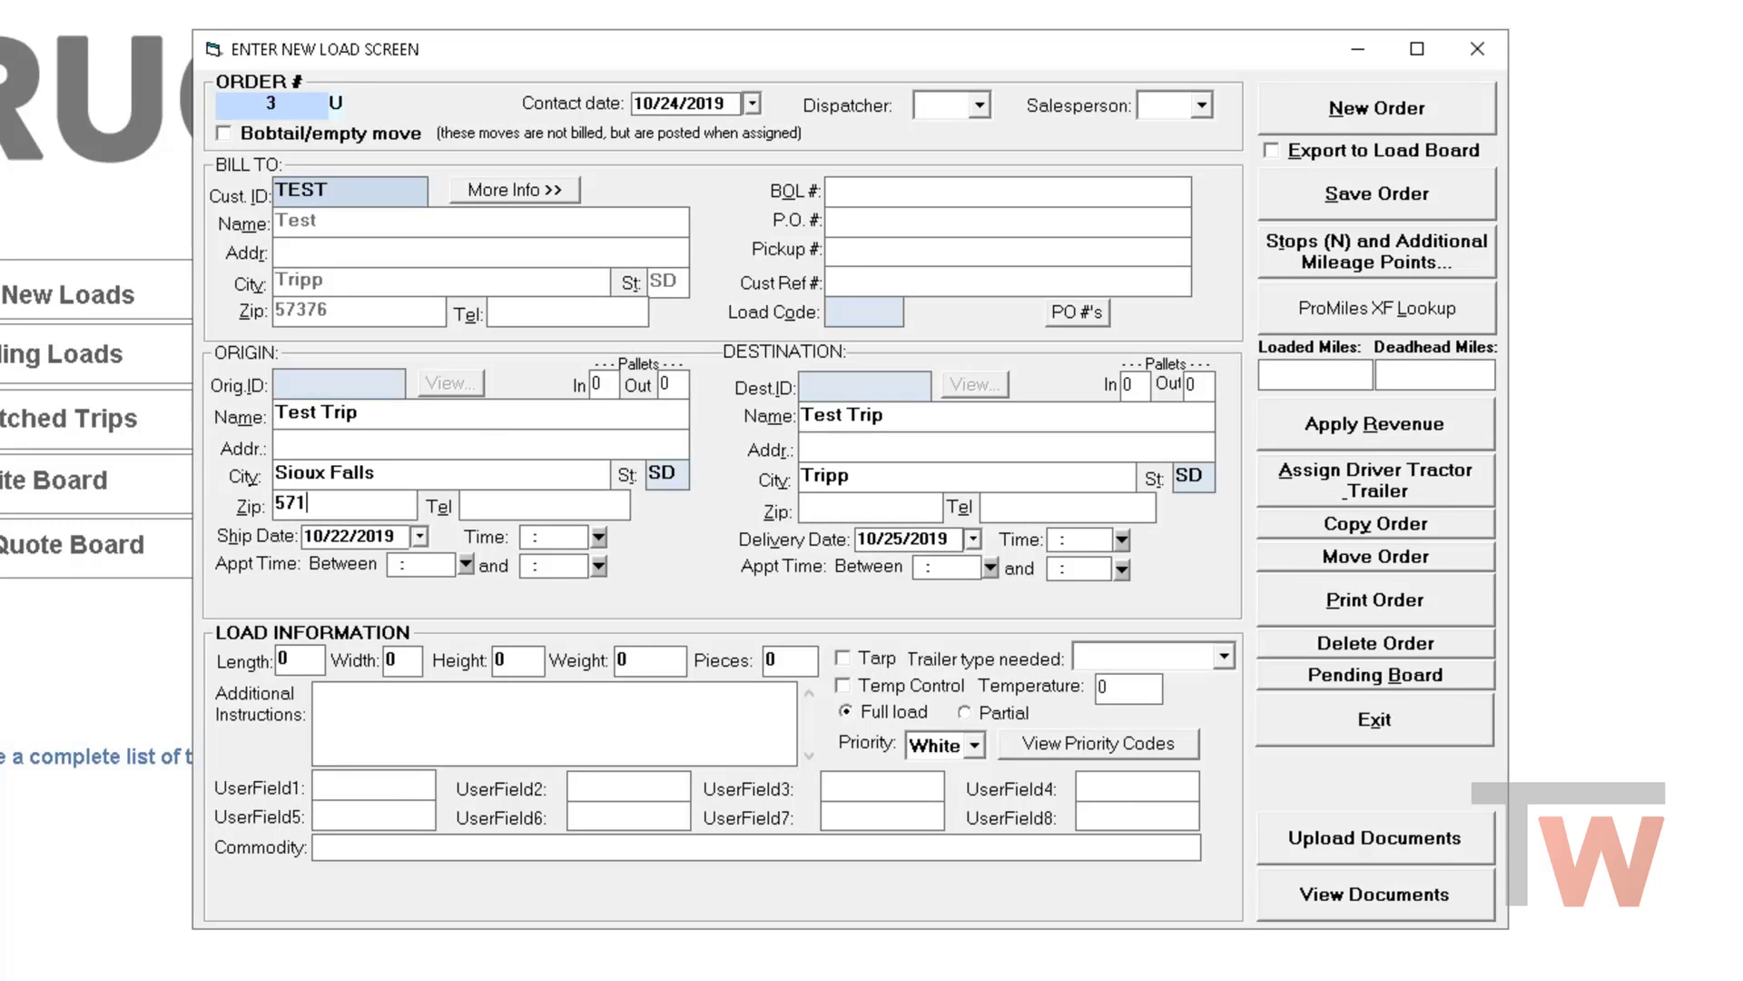
pyautogui.click(818, 506)
pyautogui.write('57376')
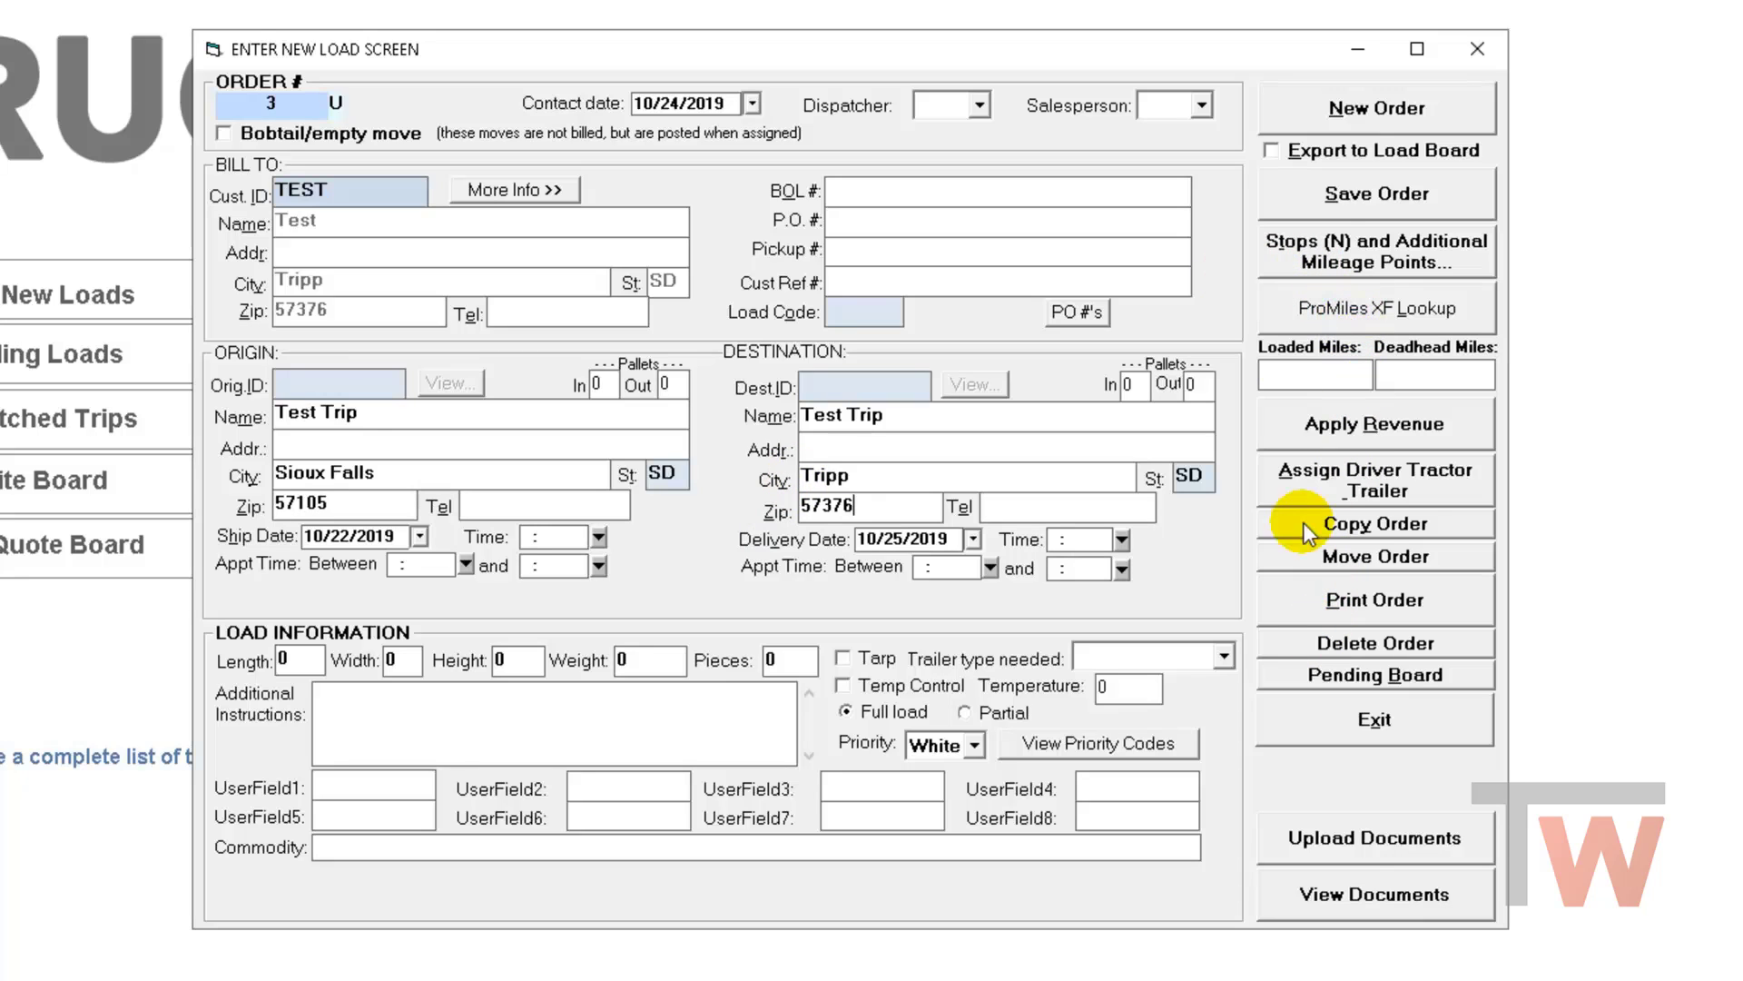
pyautogui.click(1345, 191)
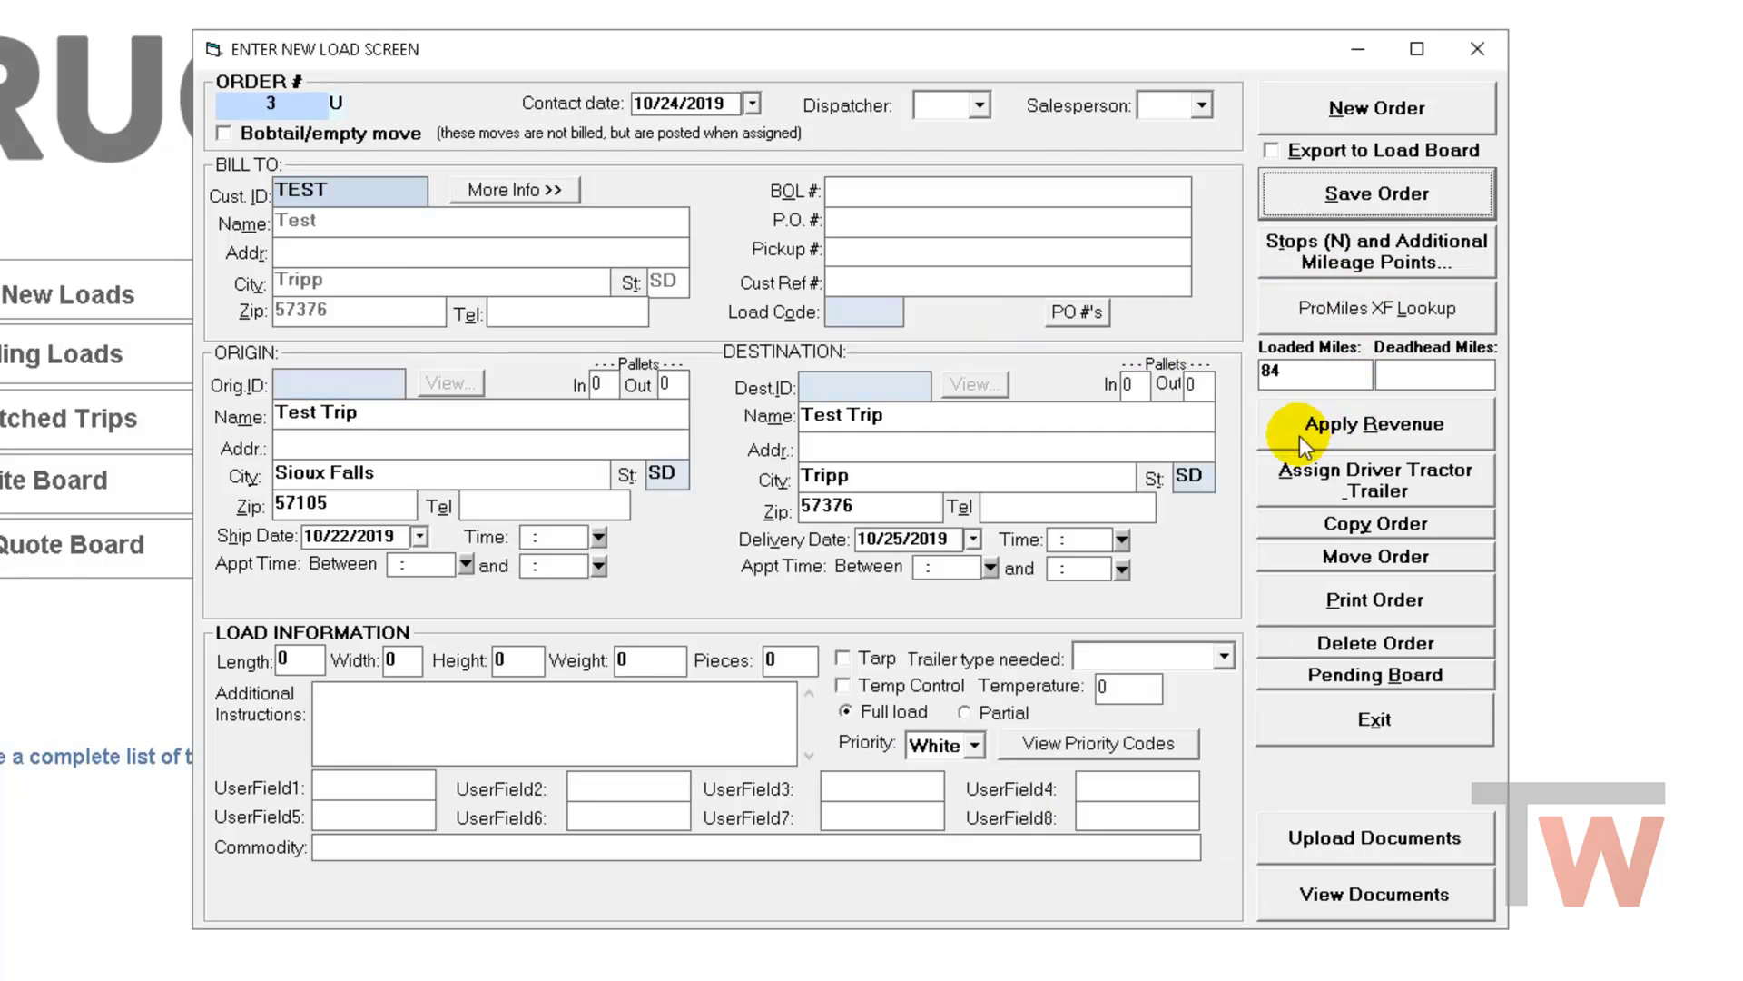
# Step: Add a revenue line with billing method C (Contract) to the Sioux Falls to Tripp order, saving it and closing the load
pyautogui.click(1377, 416)
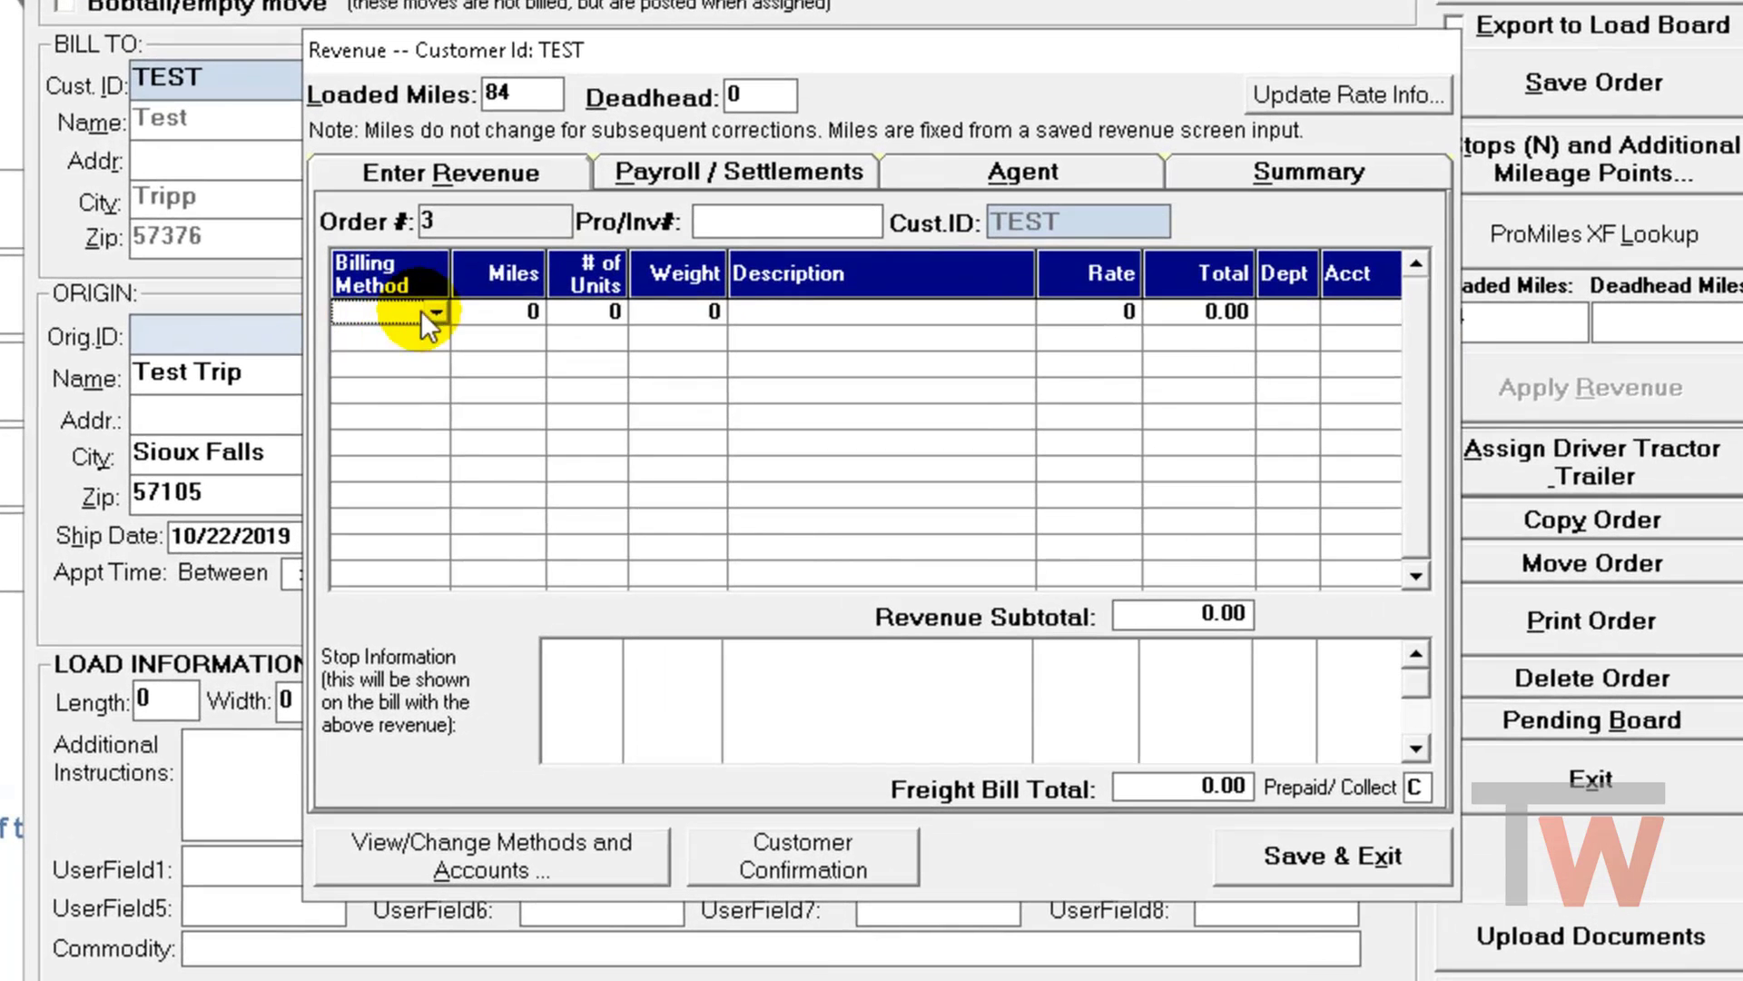
pyautogui.click(502, 367)
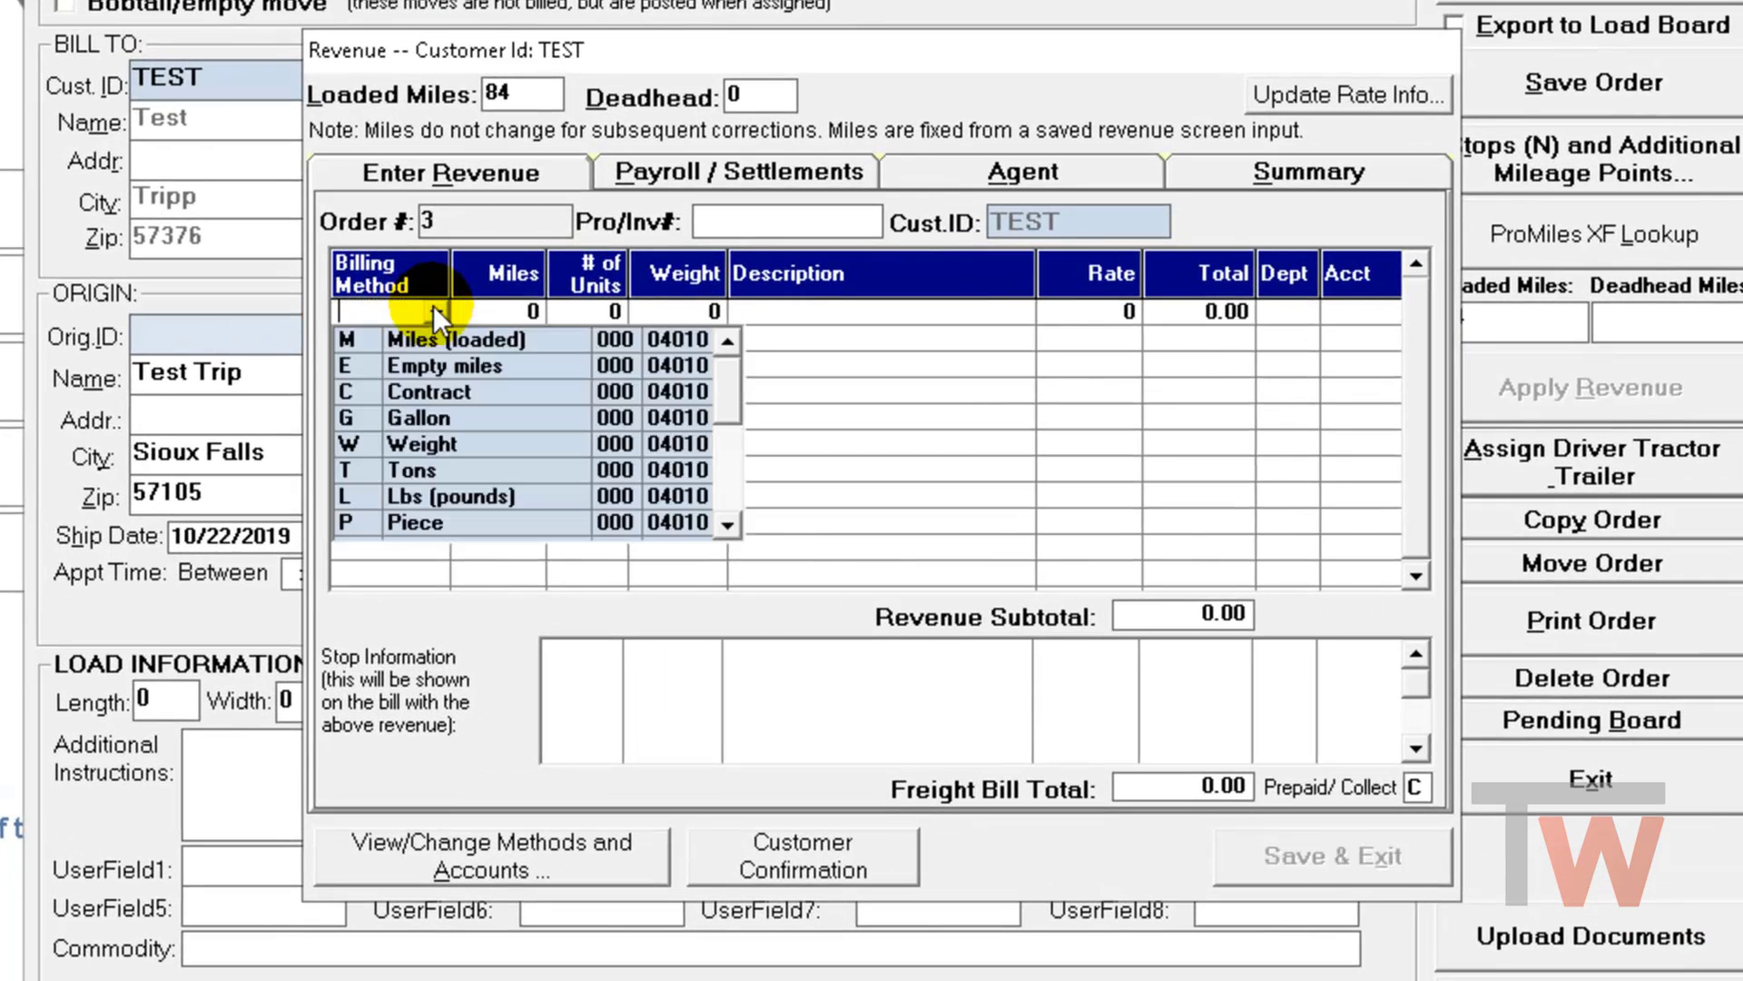
pyautogui.write('C')
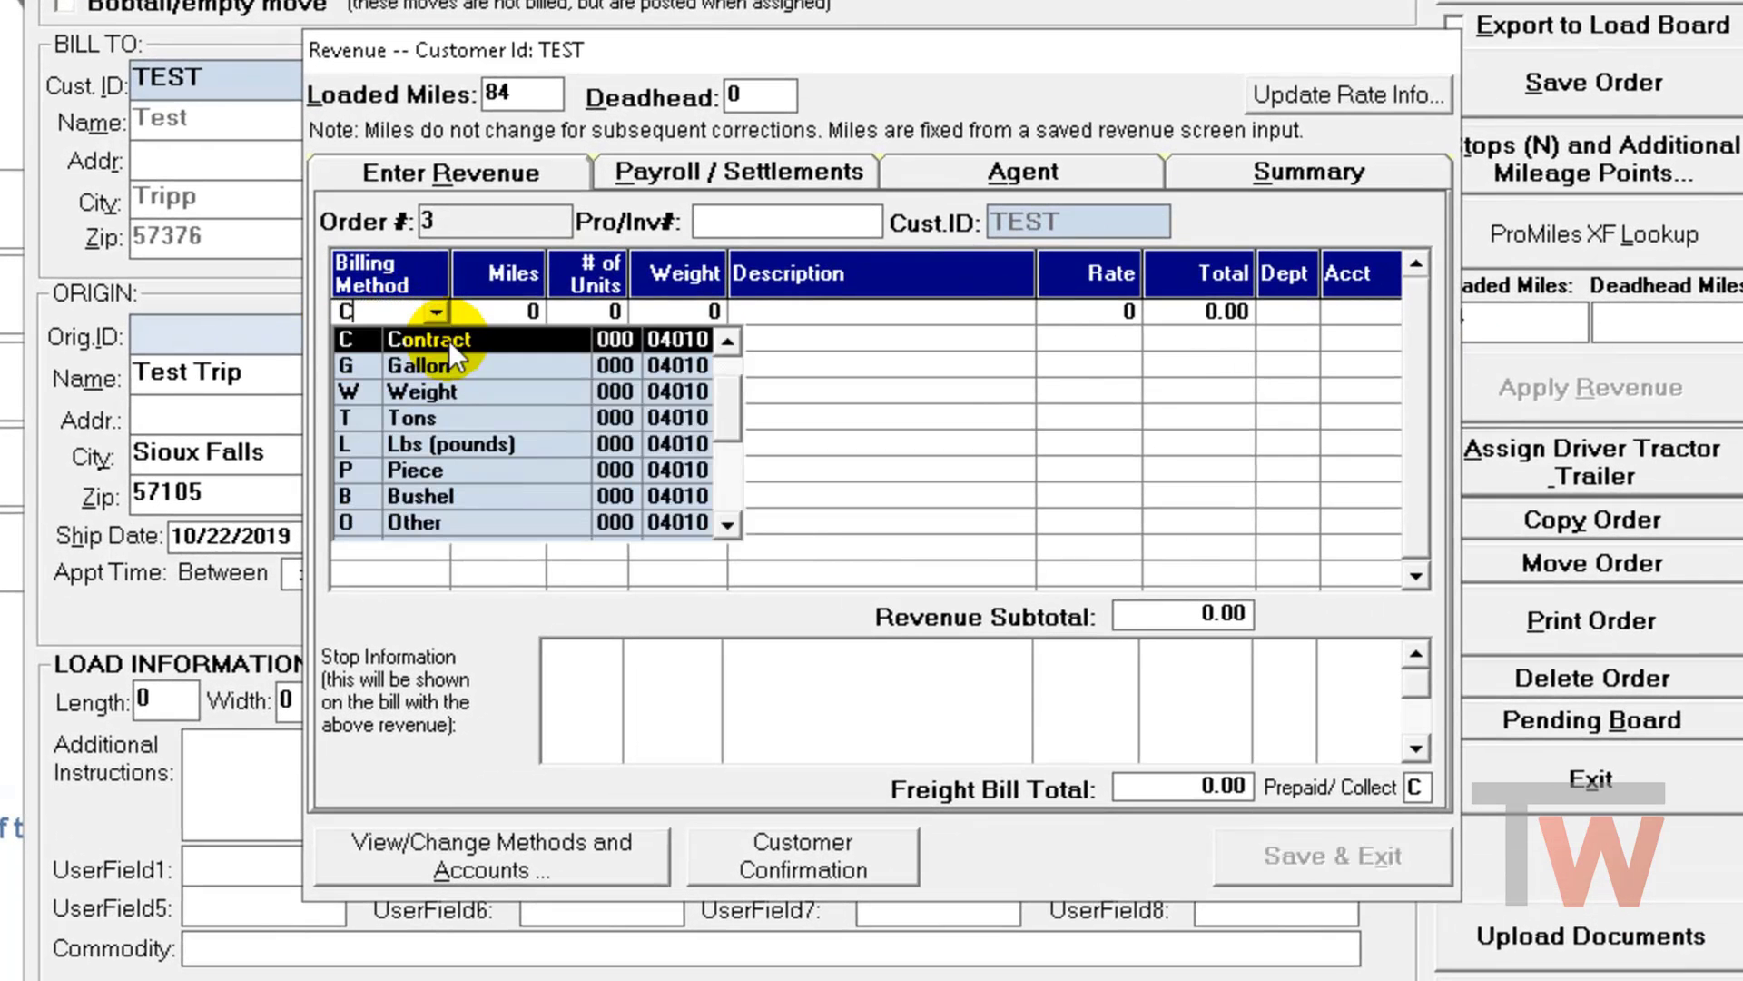
pyautogui.click(448, 339)
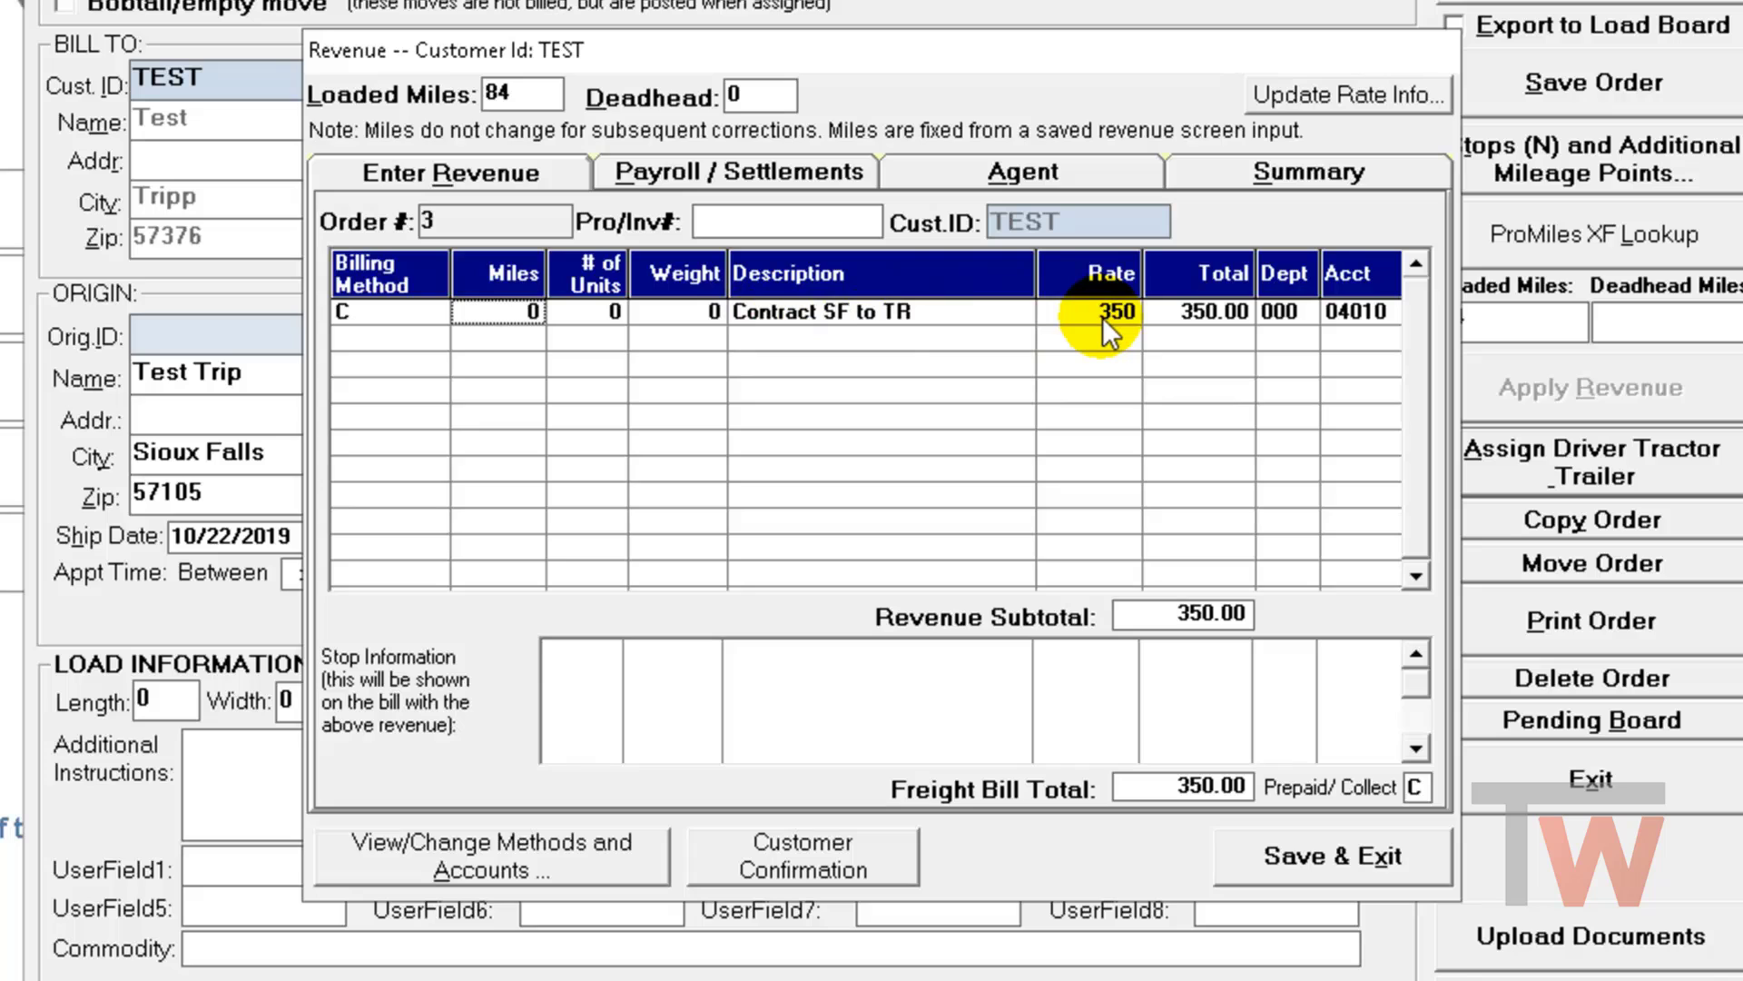
pyautogui.click(1372, 882)
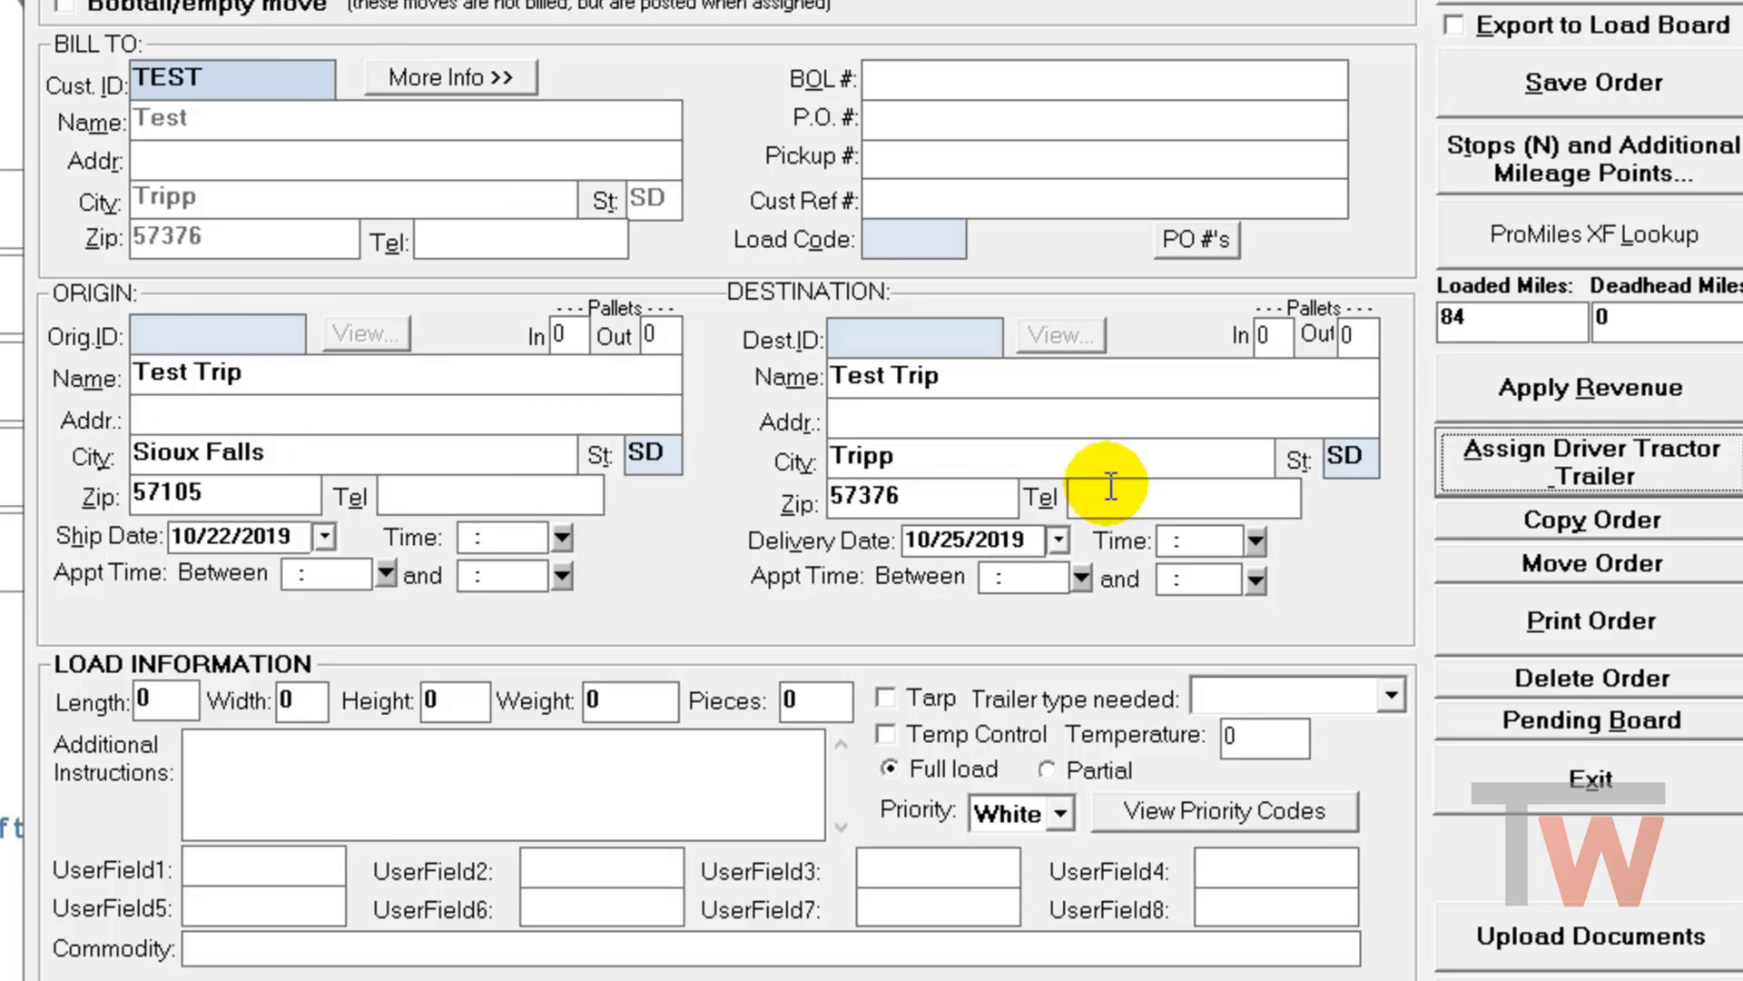
pyautogui.click(1632, 783)
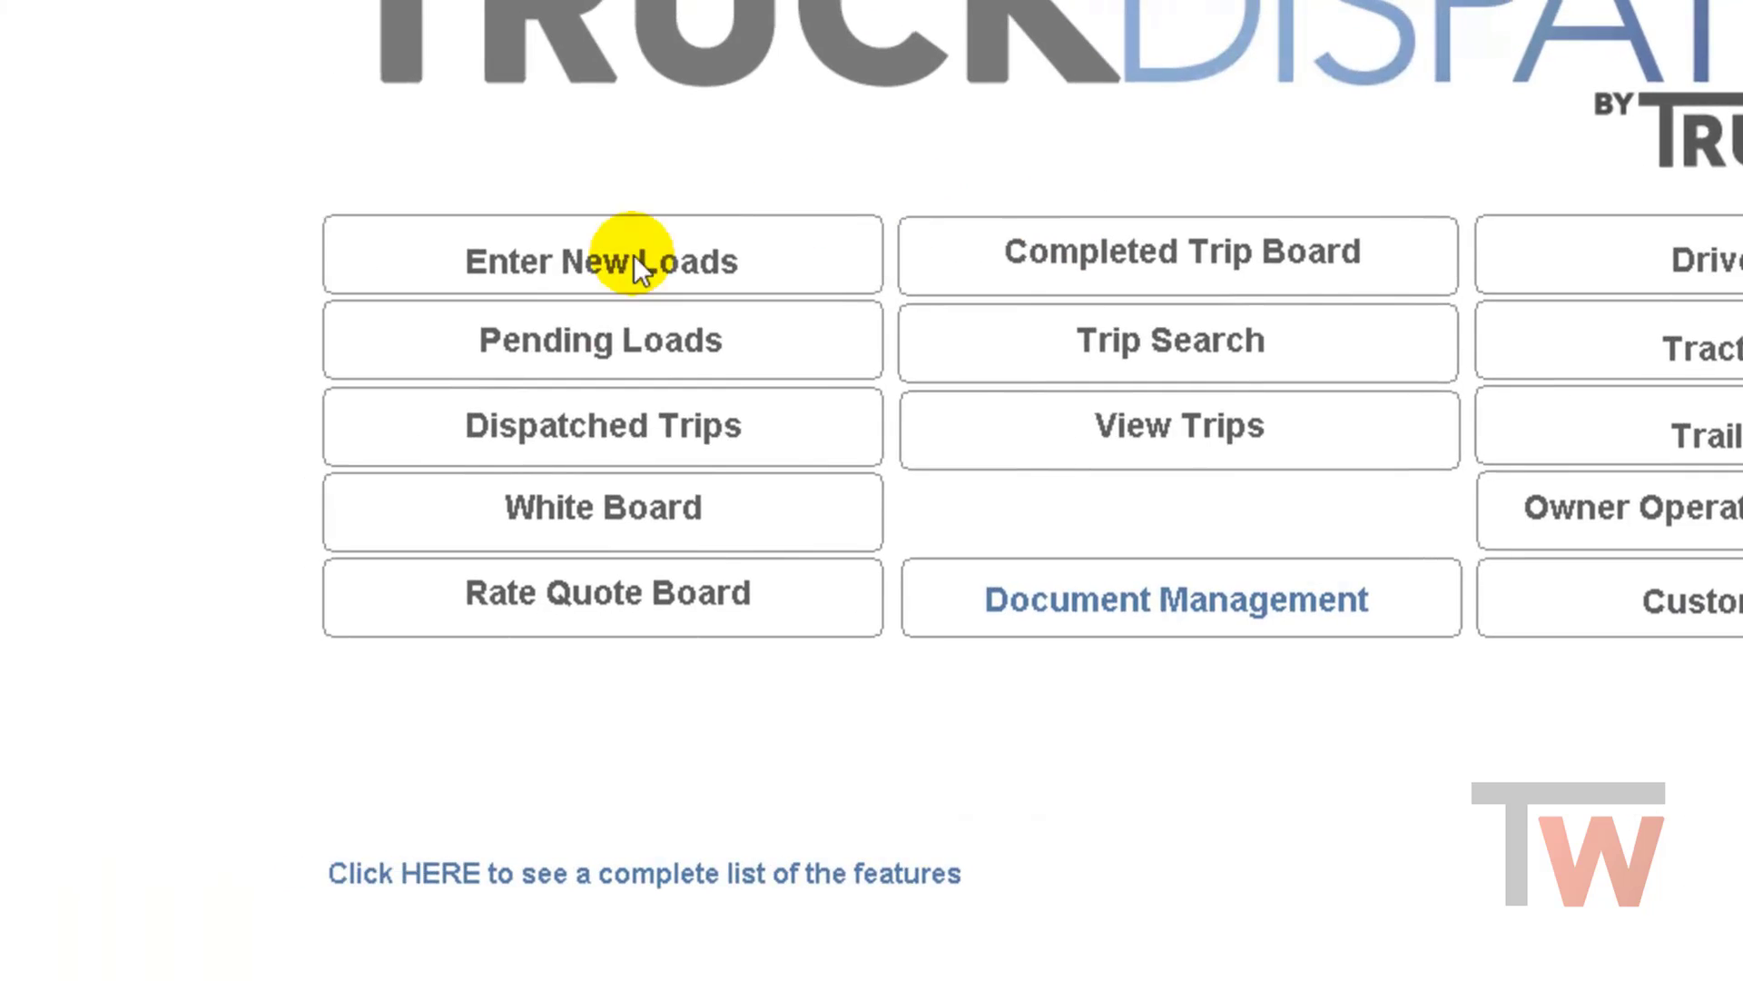
# Step: Open order 6 from the pending loads list
pyautogui.click(461, 323)
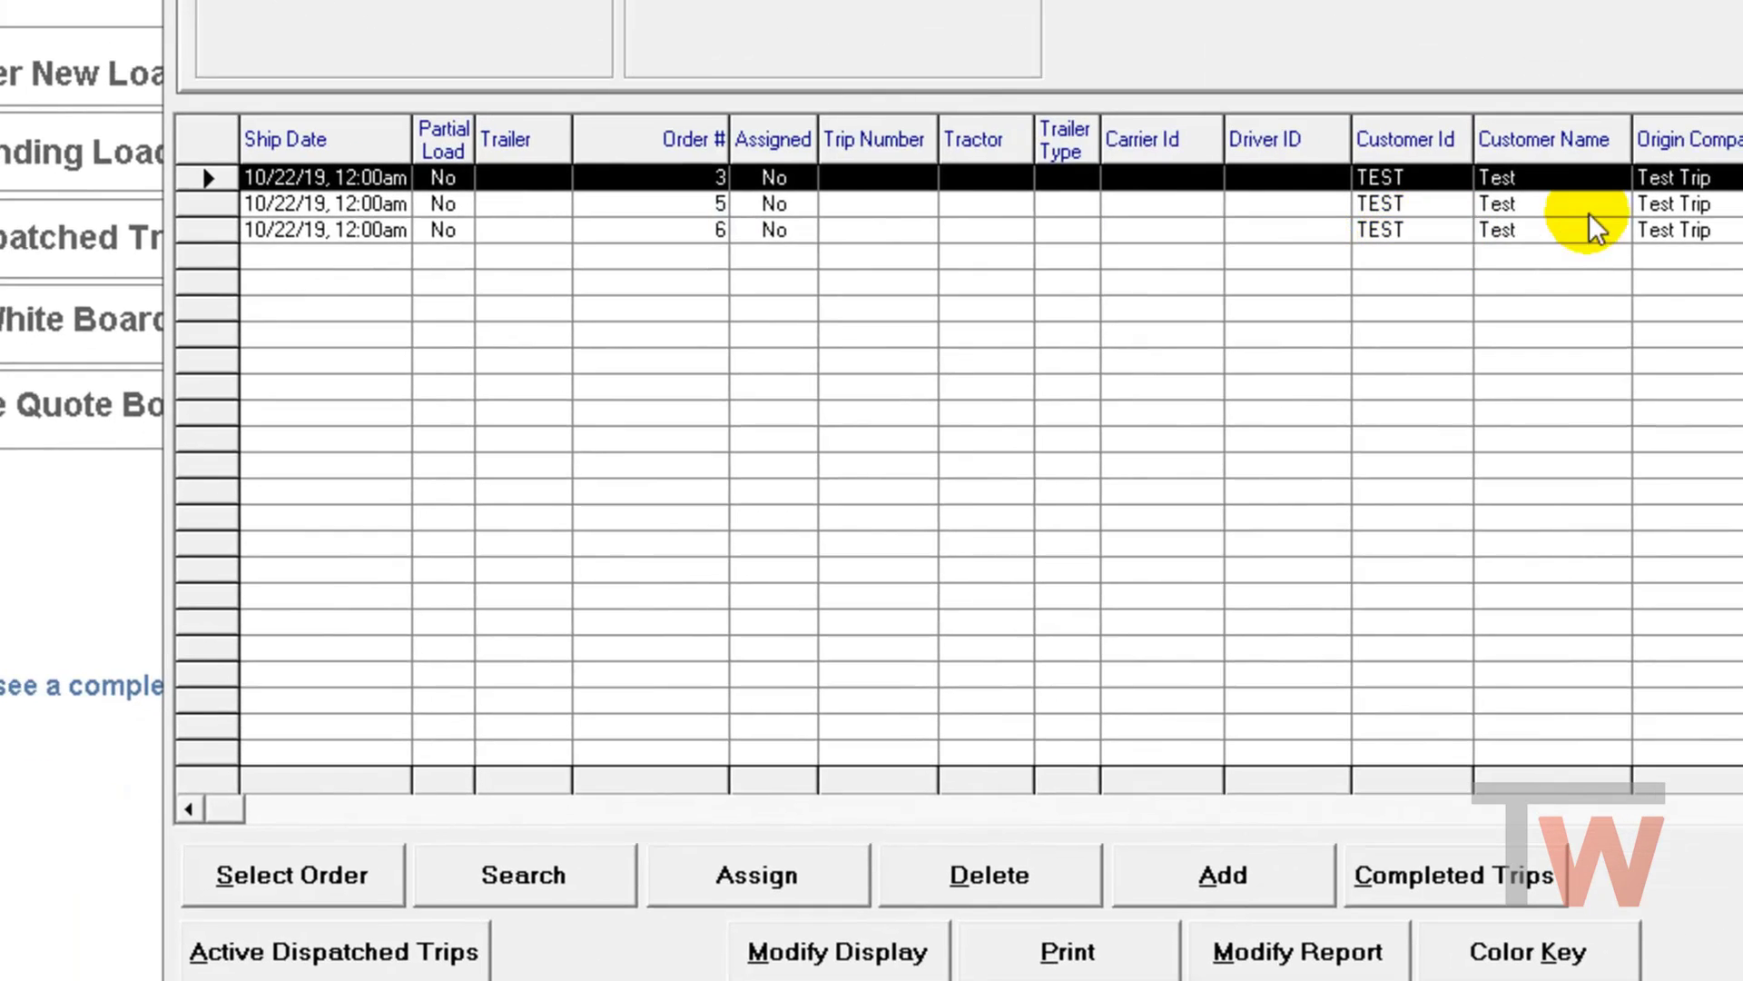
pyautogui.click(1731, 232)
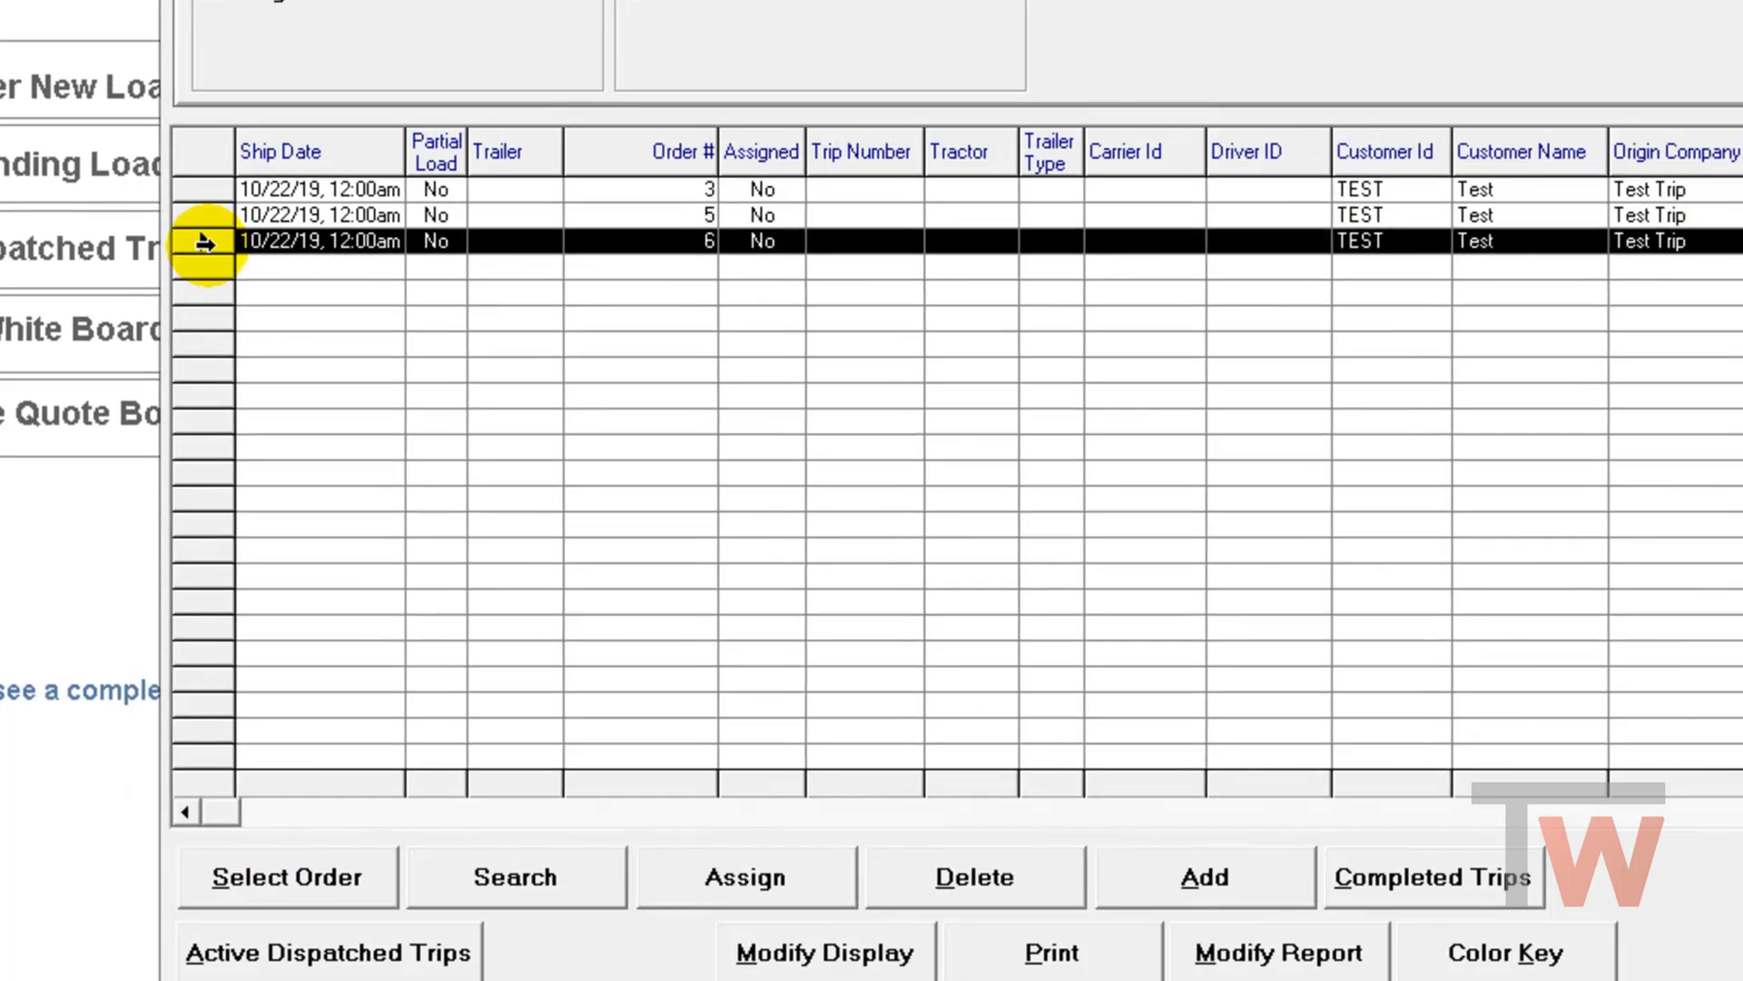
pyautogui.doubleClick(204, 243)
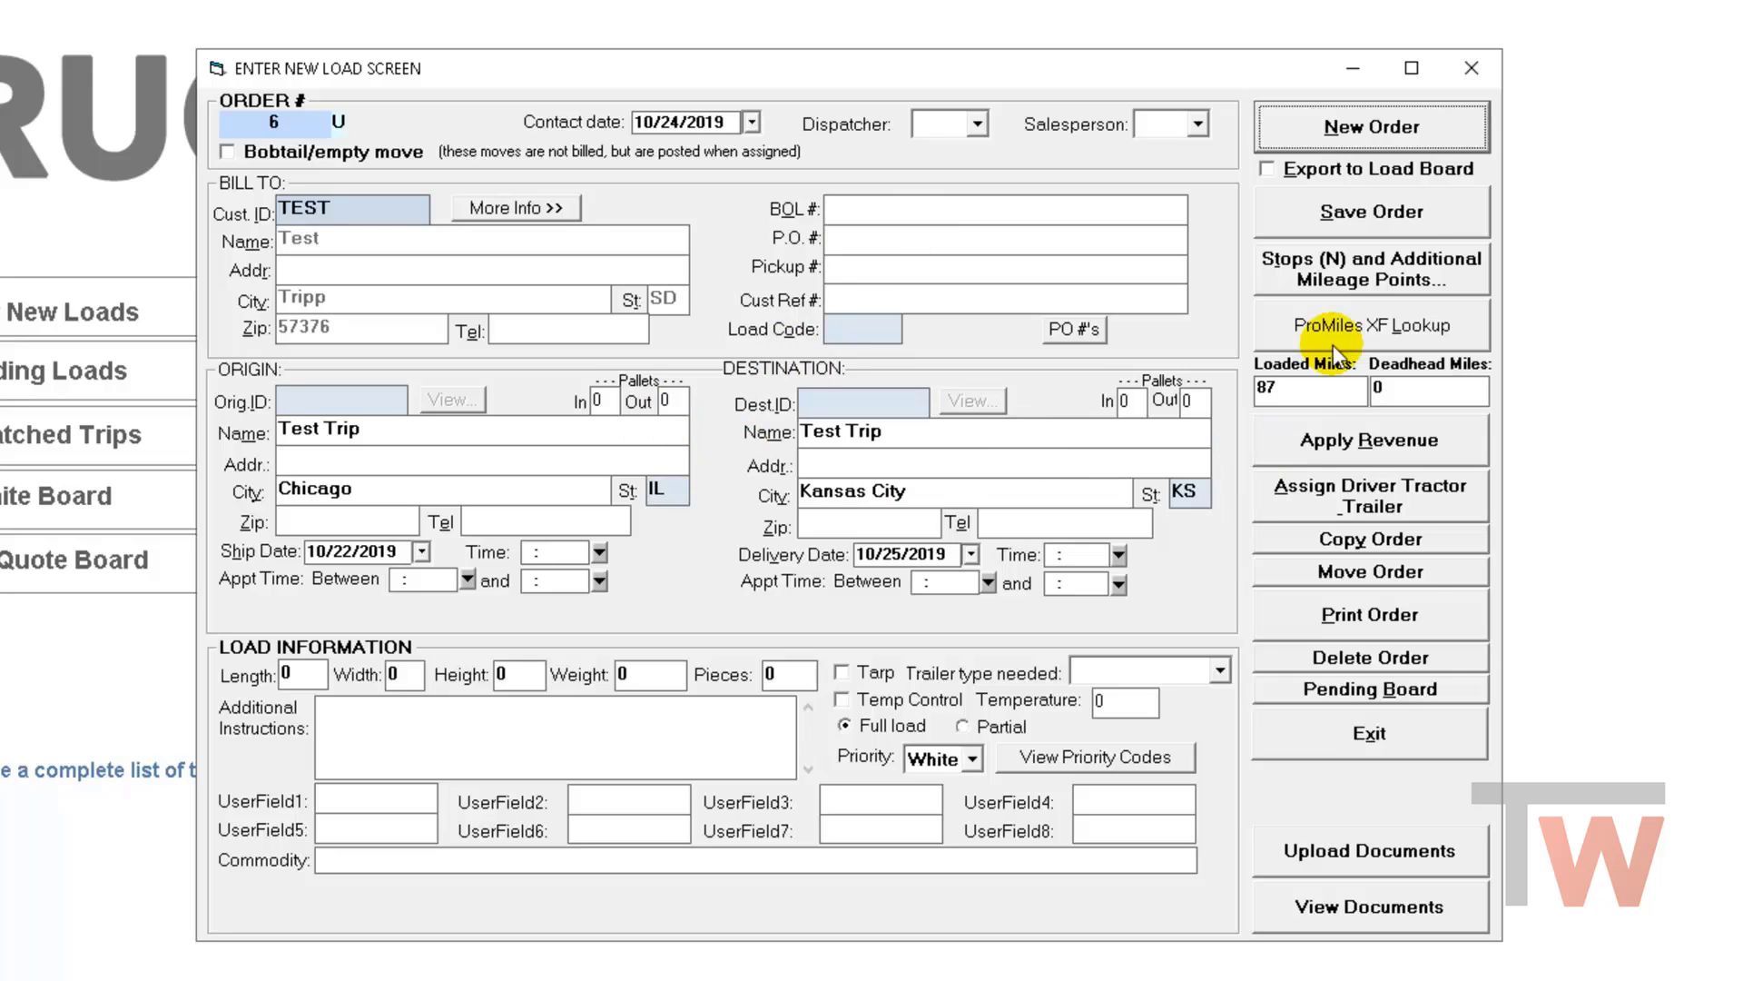
# Step: Save the Chicago to Kansas City order and update its loaded miles with the ProMiles XF lookup
pyautogui.click(1366, 216)
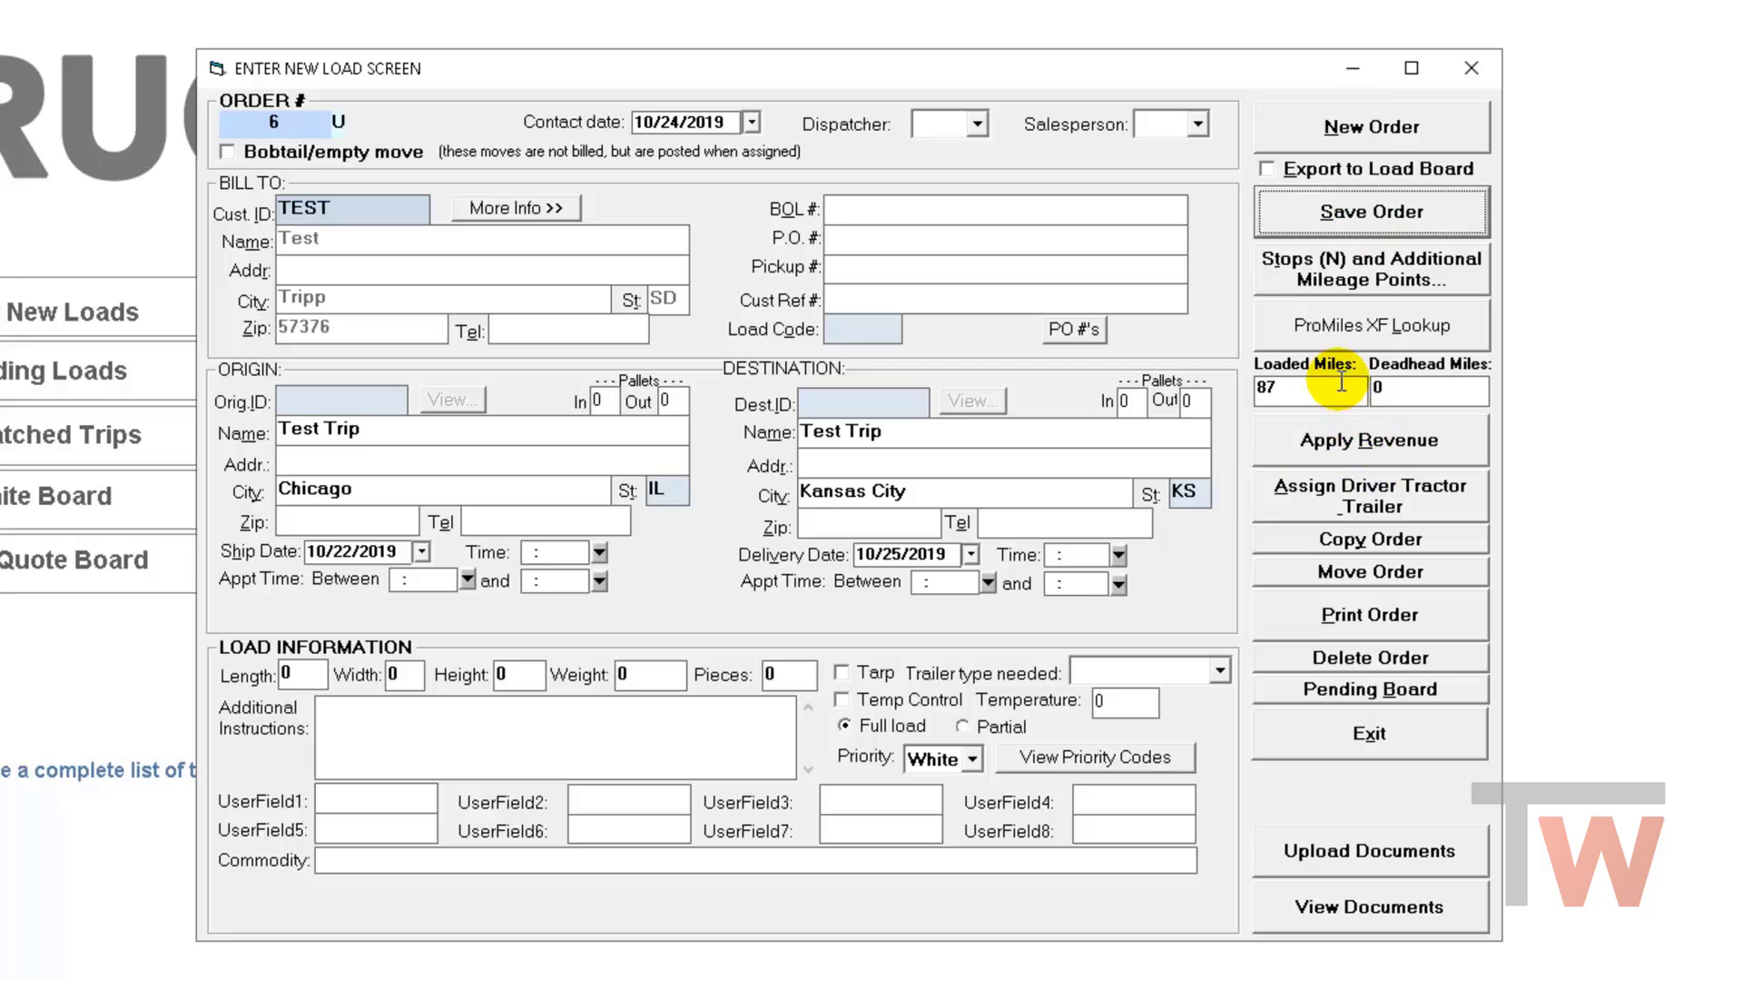
pyautogui.click(1348, 323)
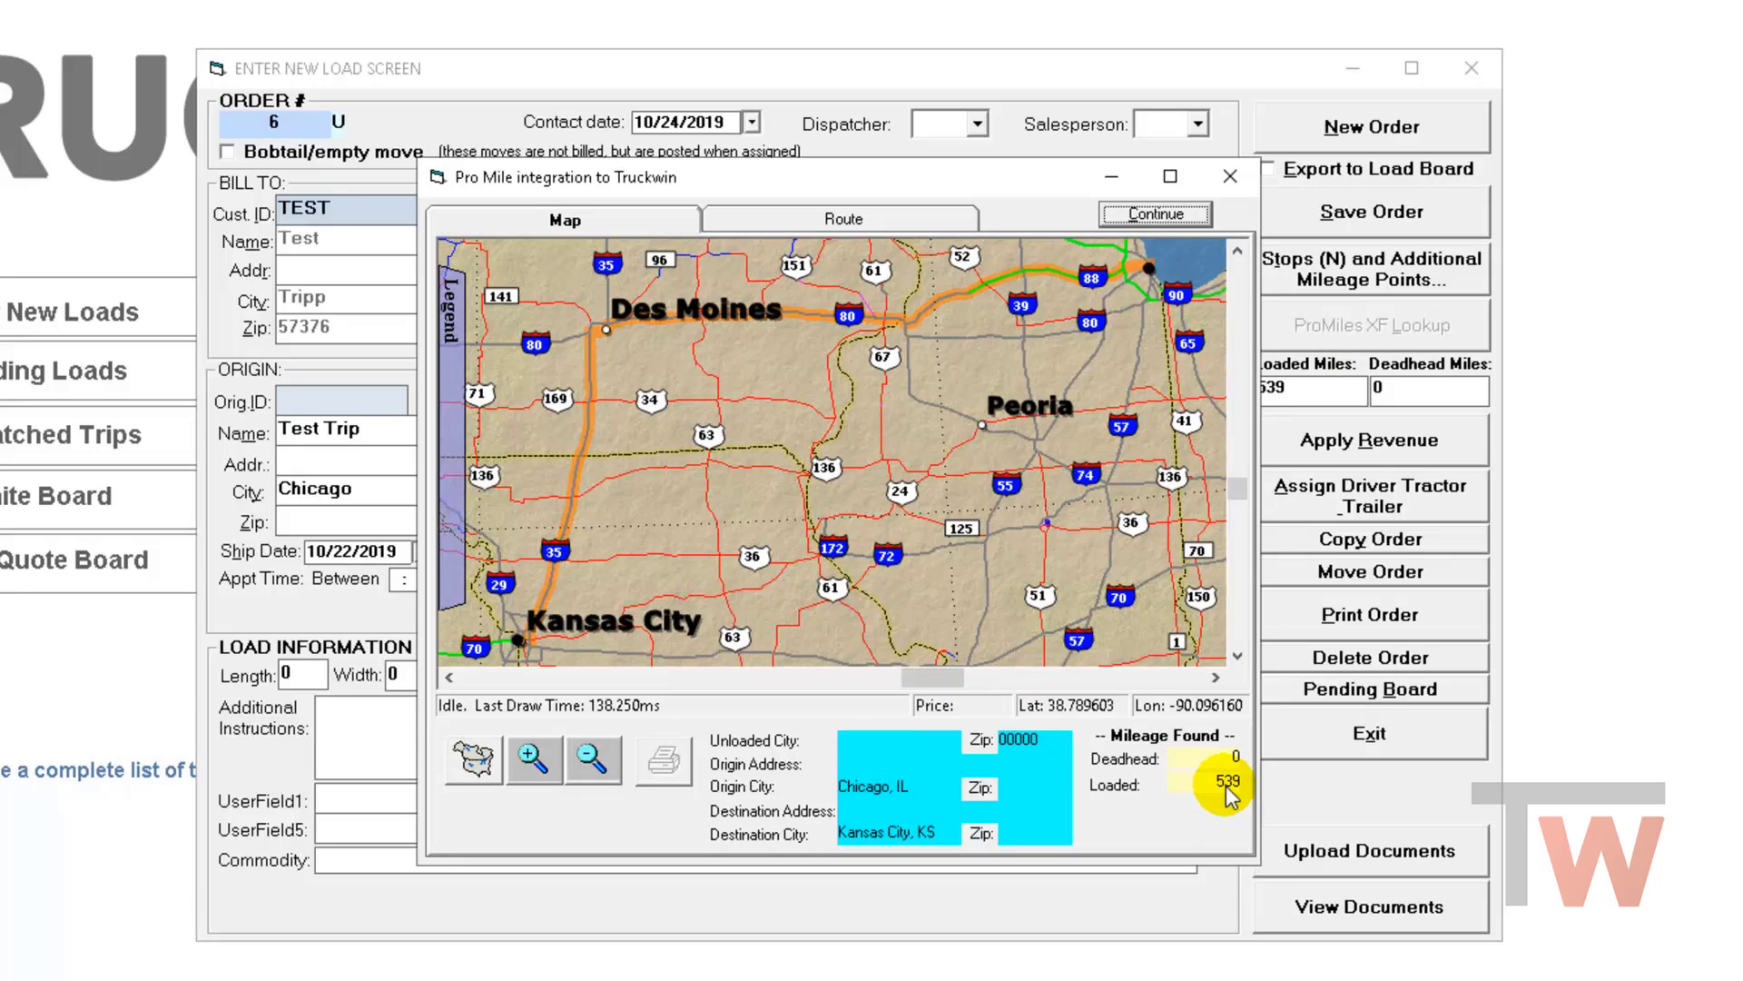
pyautogui.click(1148, 216)
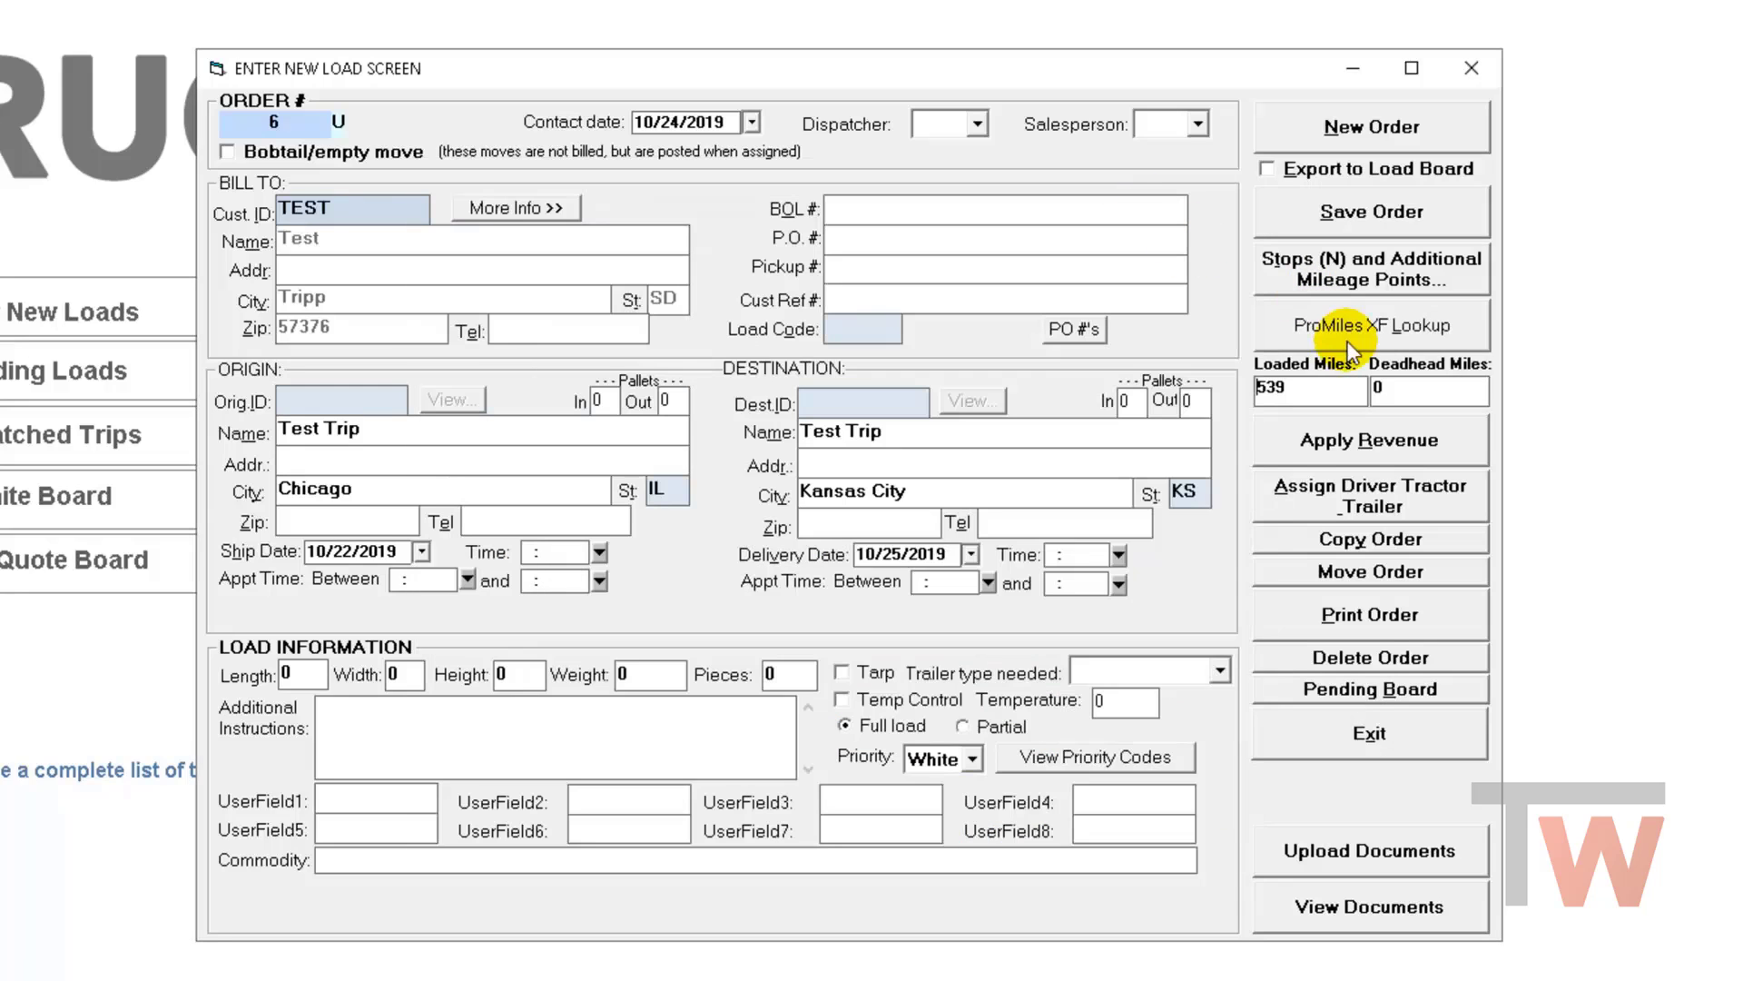
# Step: Open the order's revenue entry, saving the order changes, and add a line with billing method M (Miles)
pyautogui.click(1372, 441)
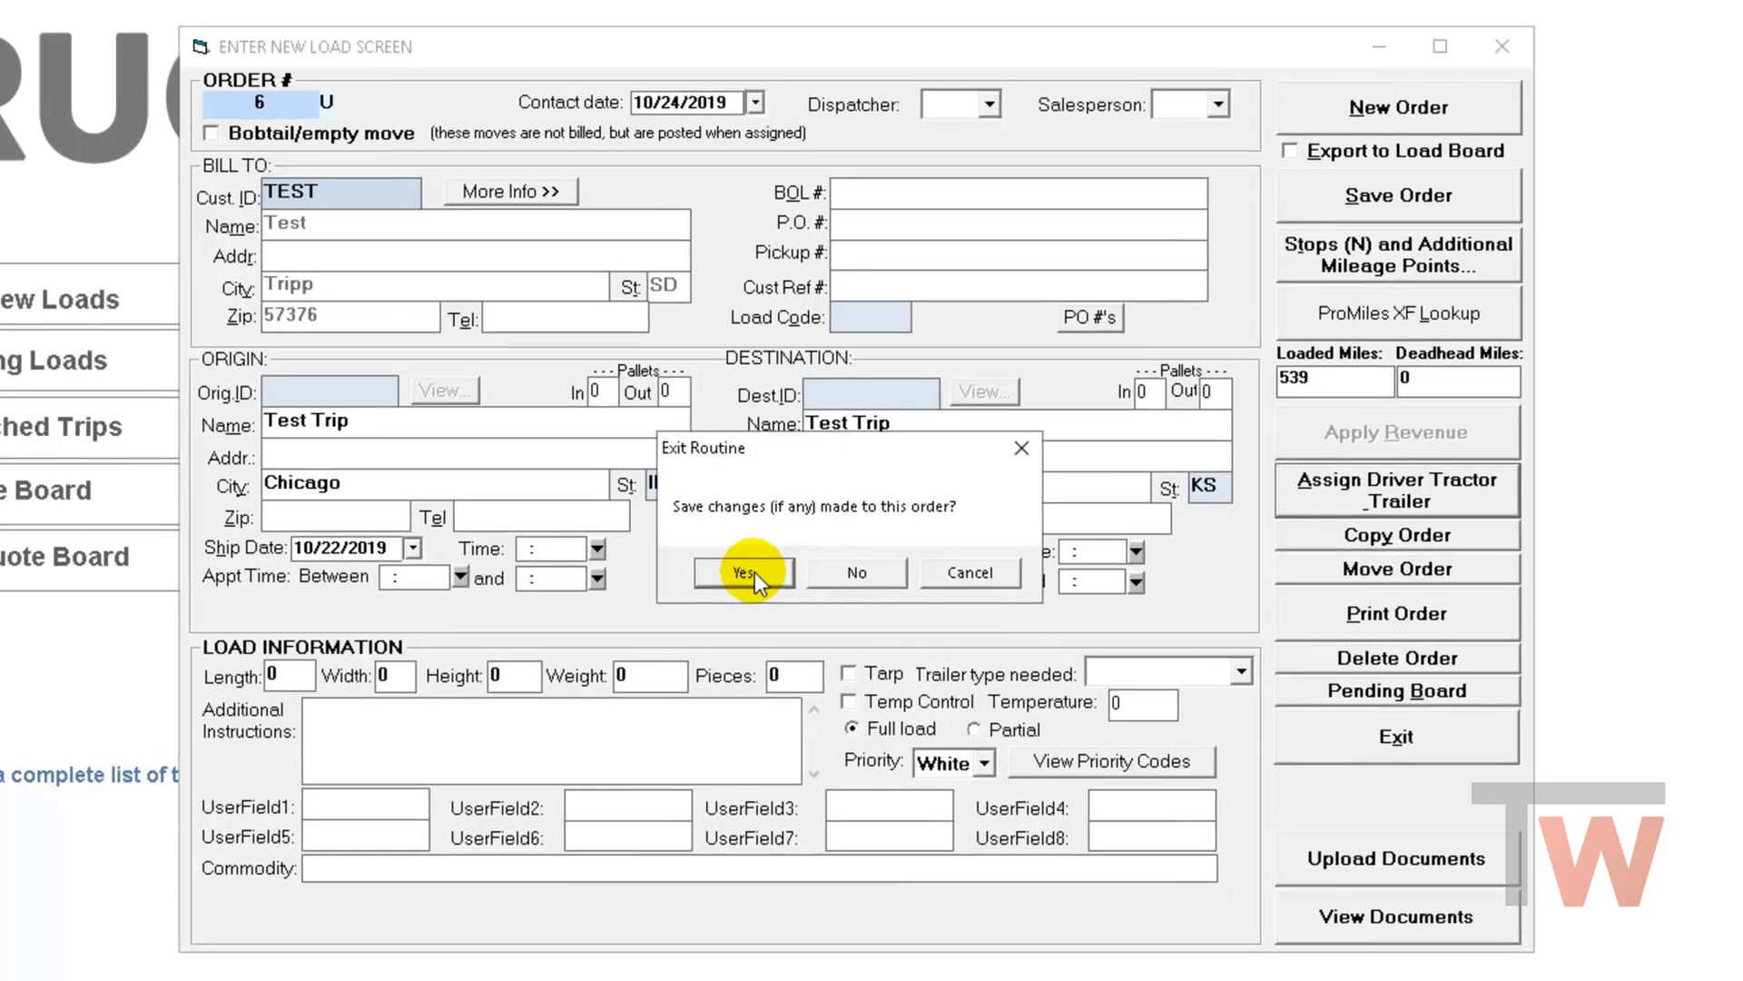
pyautogui.click(740, 573)
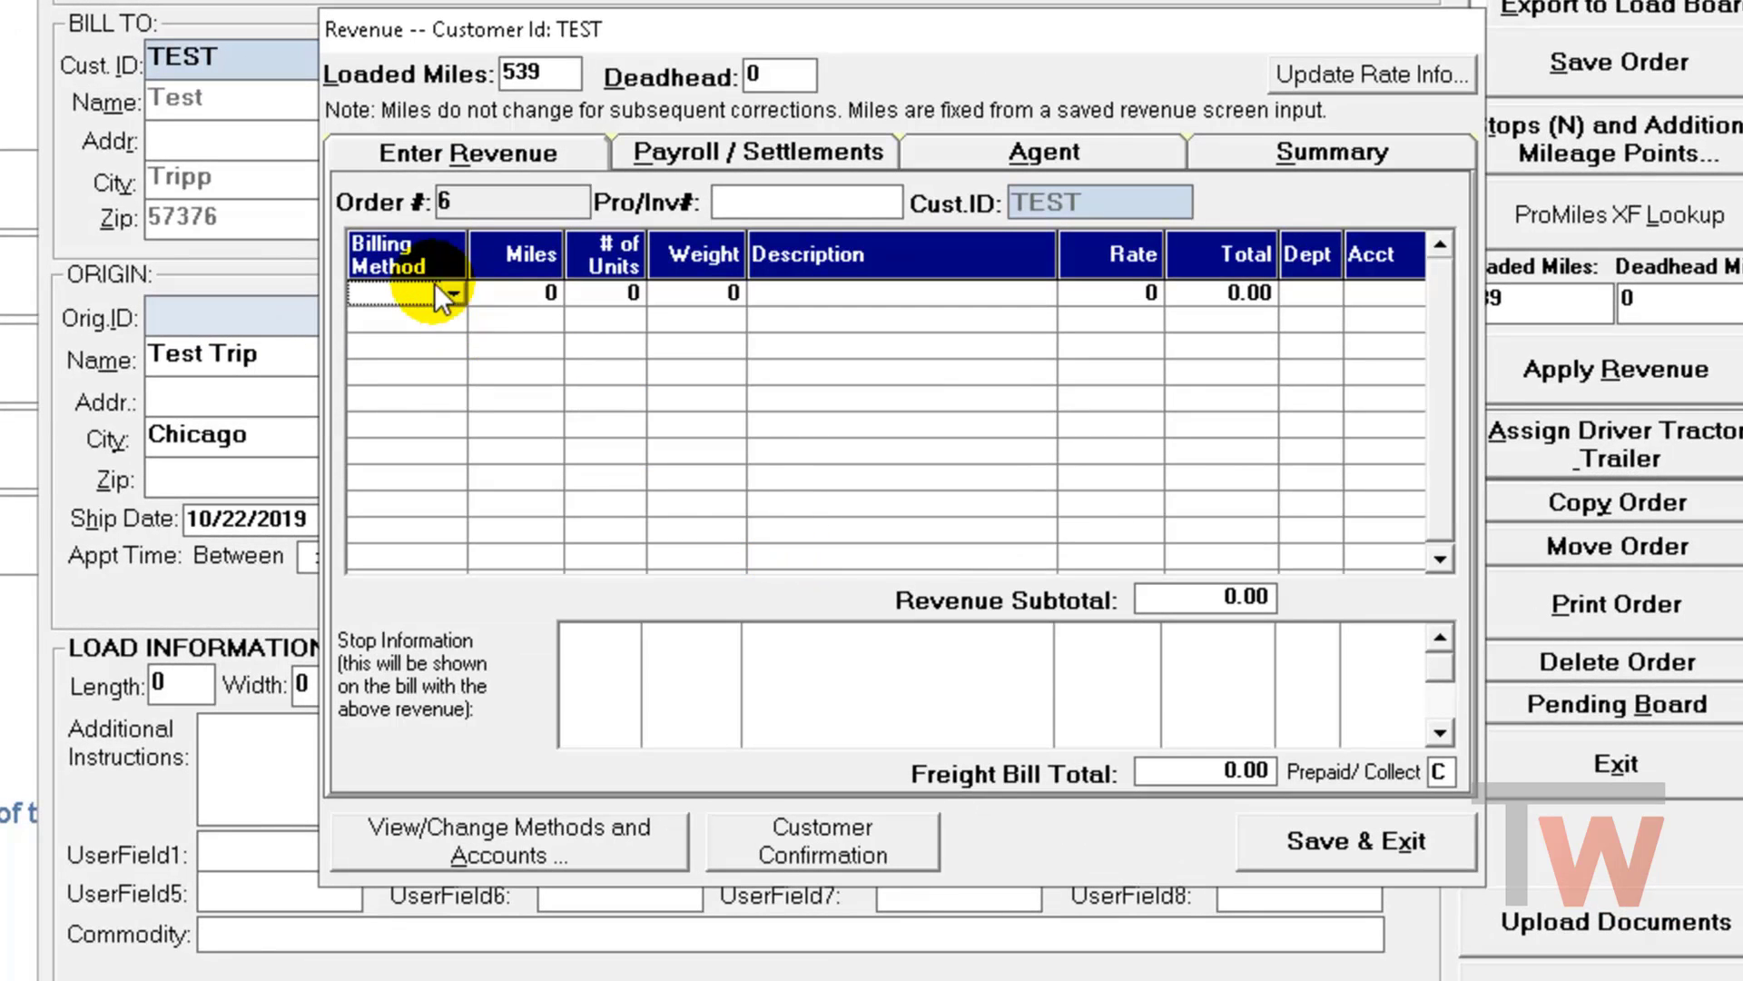
pyautogui.click(453, 295)
pyautogui.click(467, 320)
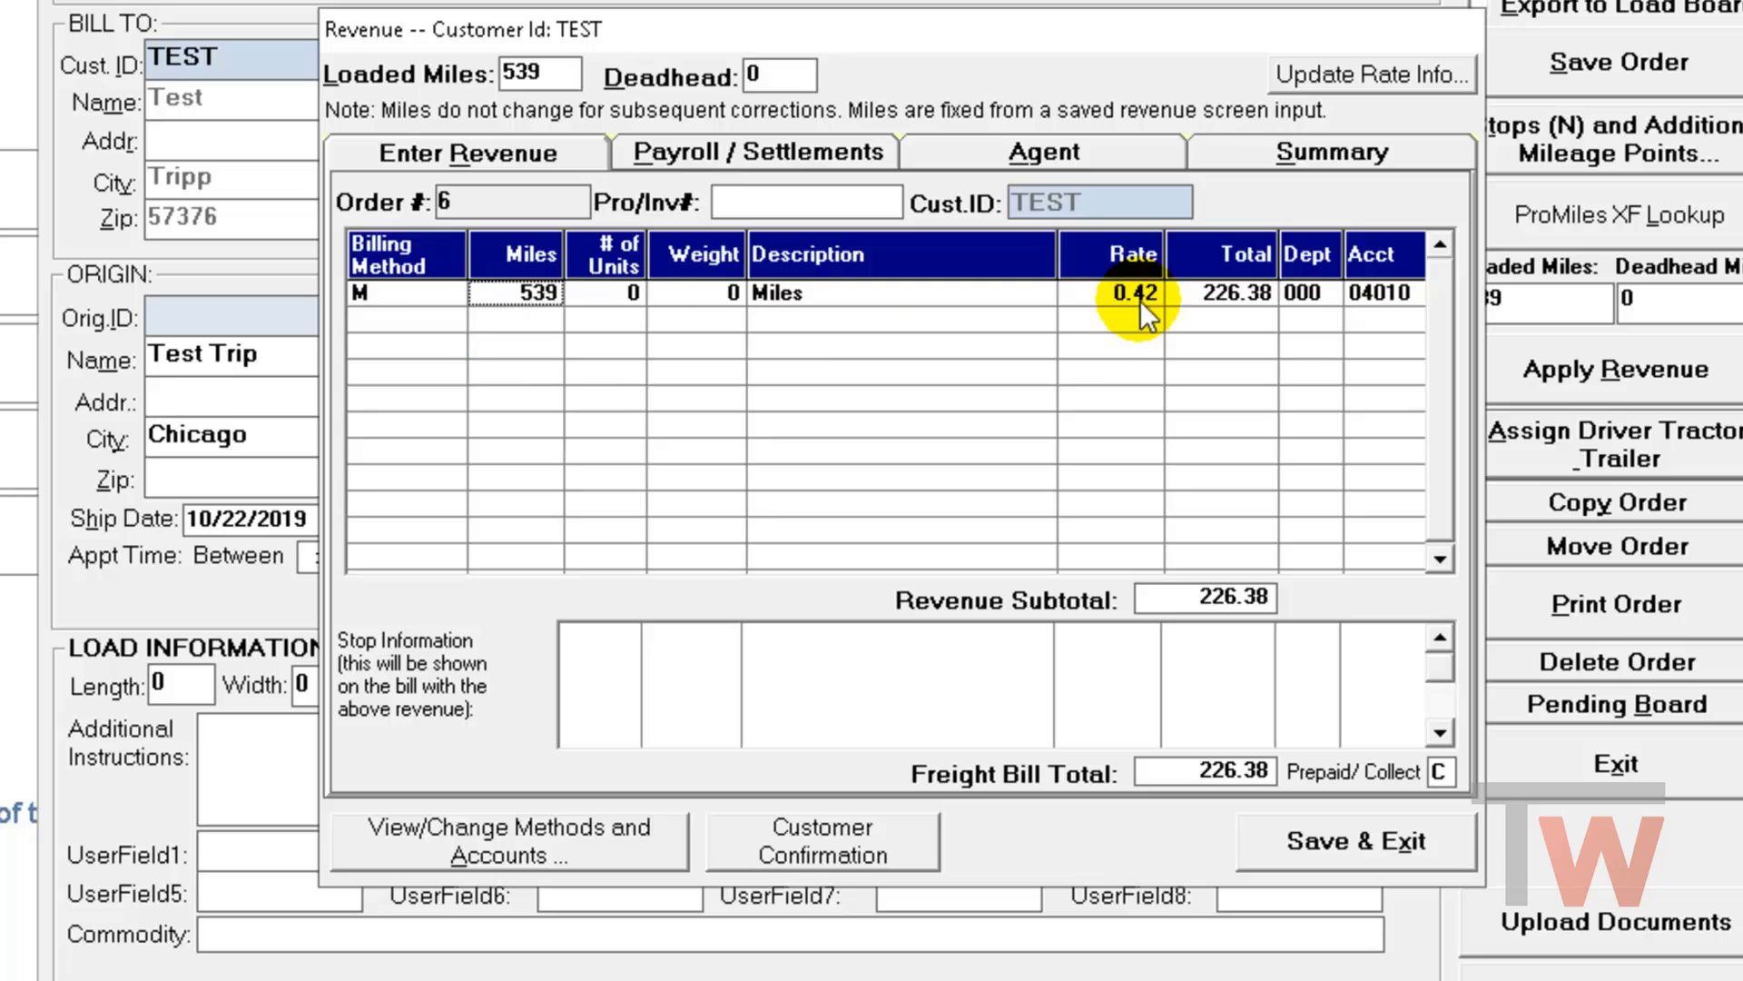
# Step: Add a second revenue line with billing method FS, saving the revenue and exiting the load to the main menu
pyautogui.press('Tab')
pyautogui.press('Tab')
pyautogui.press('Tab')
pyautogui.press('Tab')
pyautogui.press('Tab')
pyautogui.press('Tab')
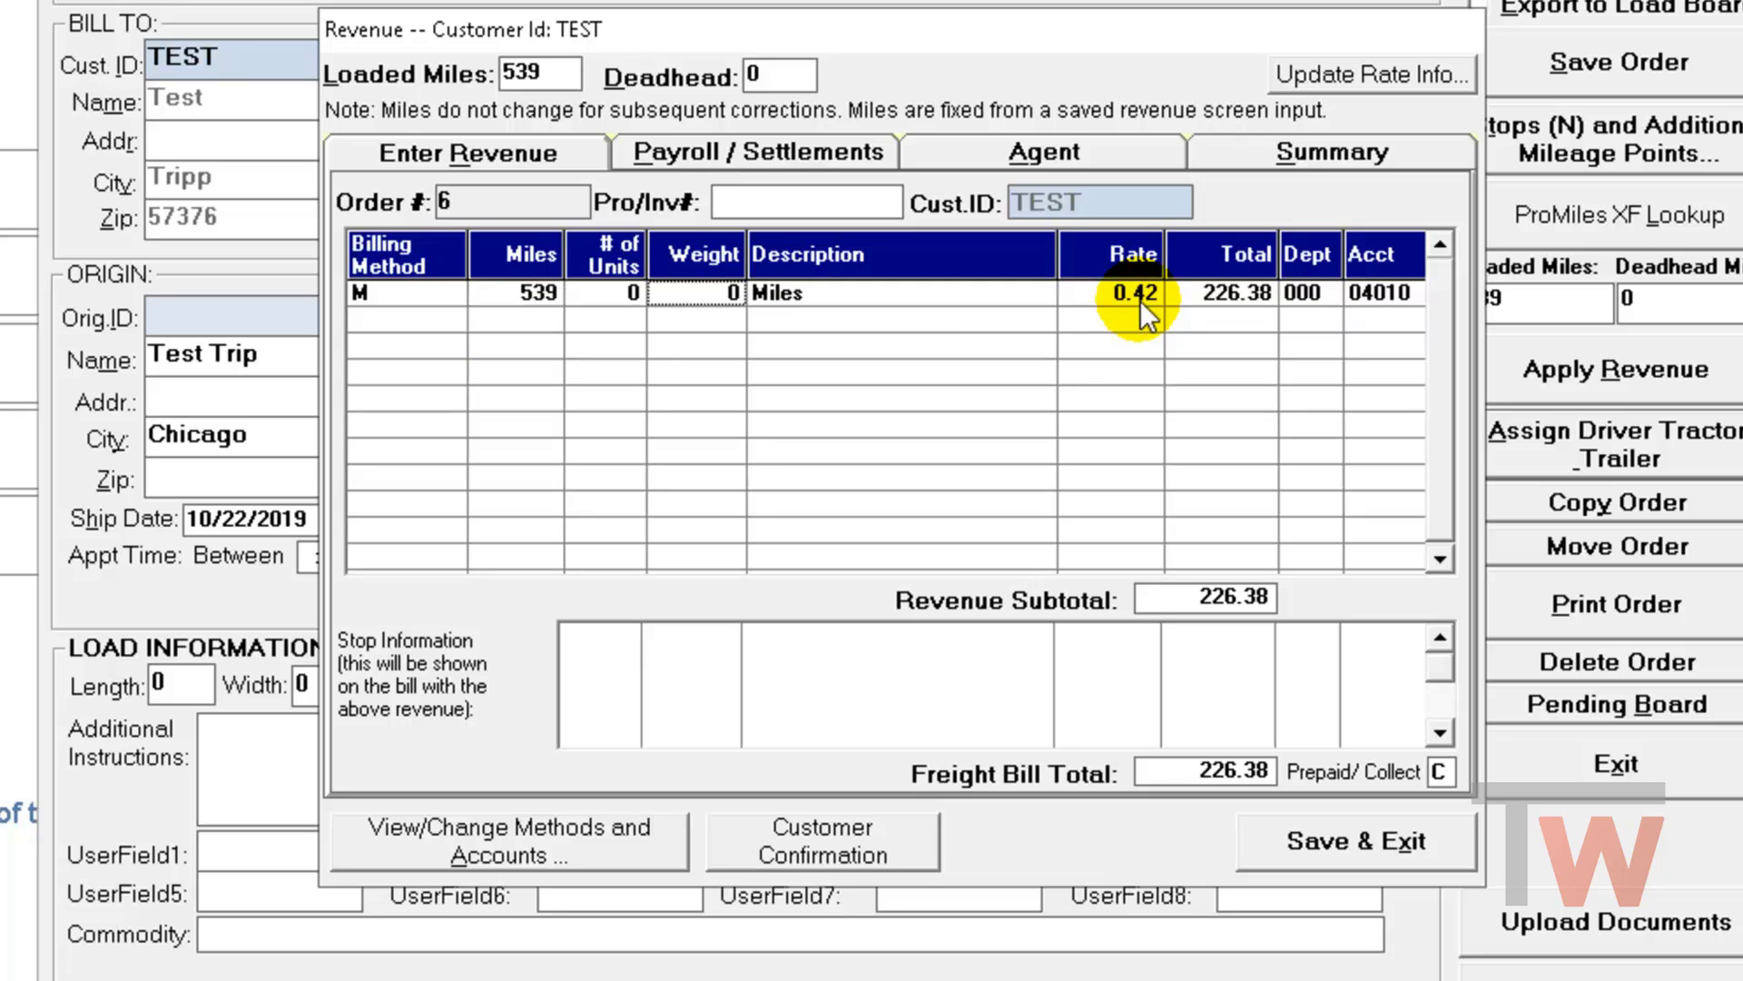
pyautogui.press('Tab')
pyautogui.press('Tab')
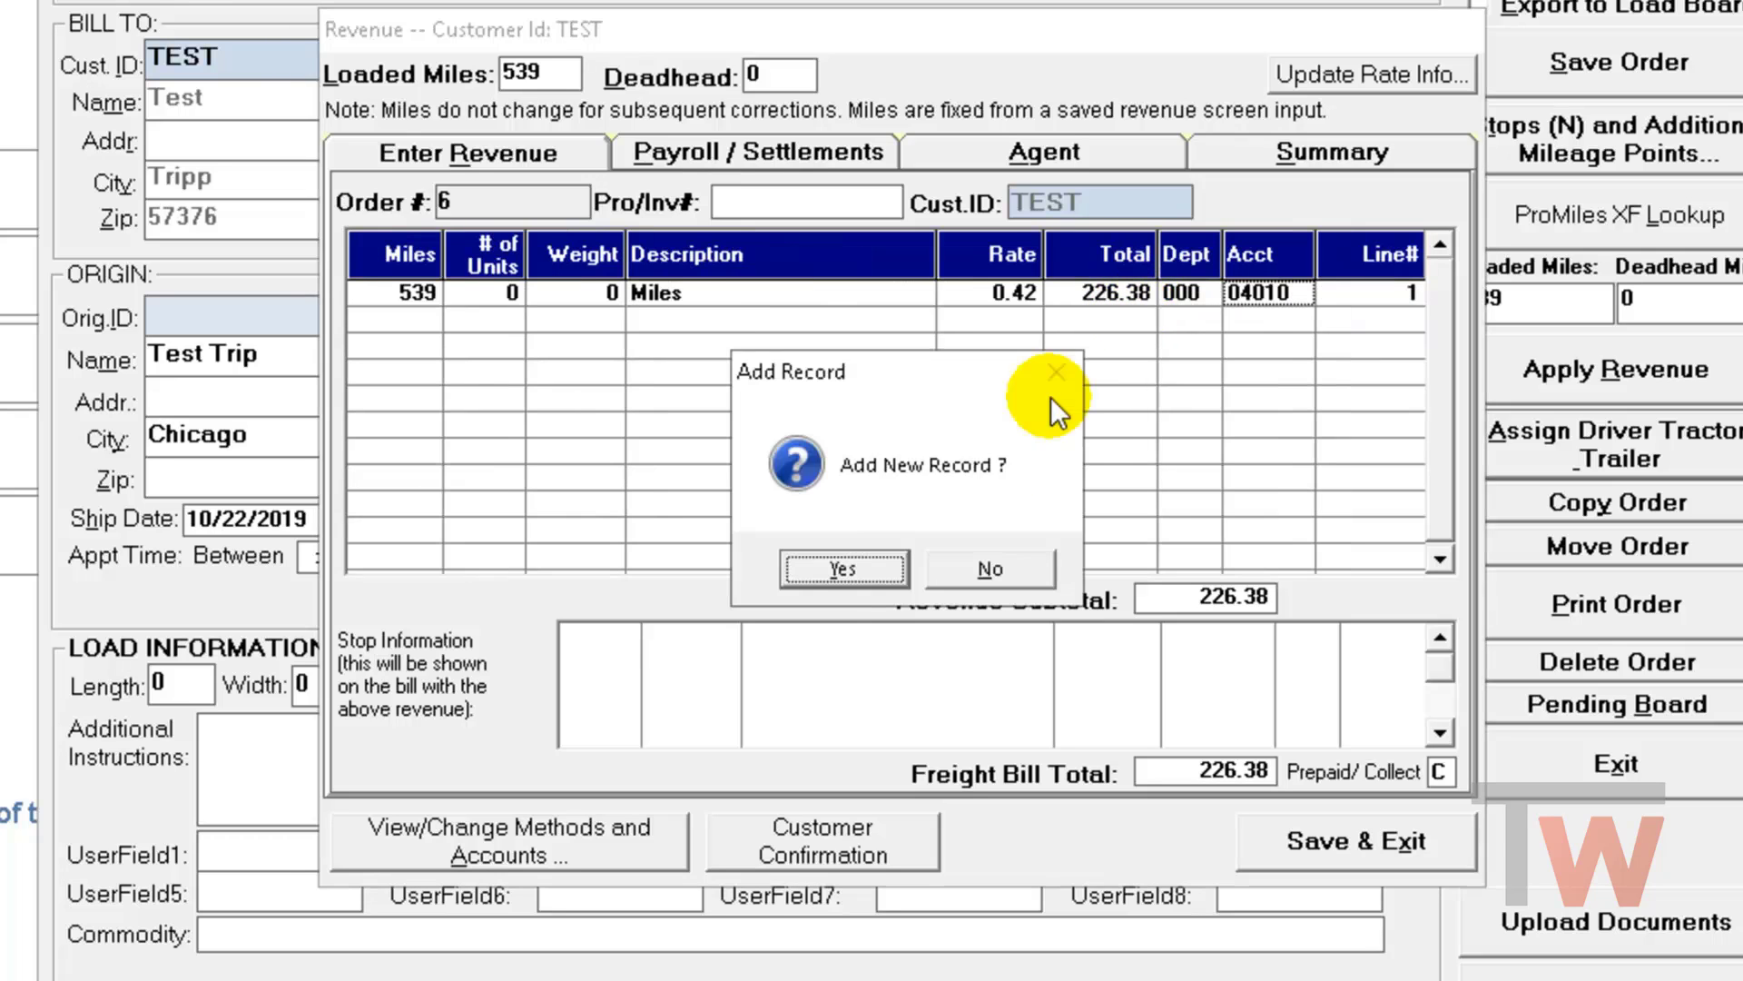
pyautogui.click(841, 568)
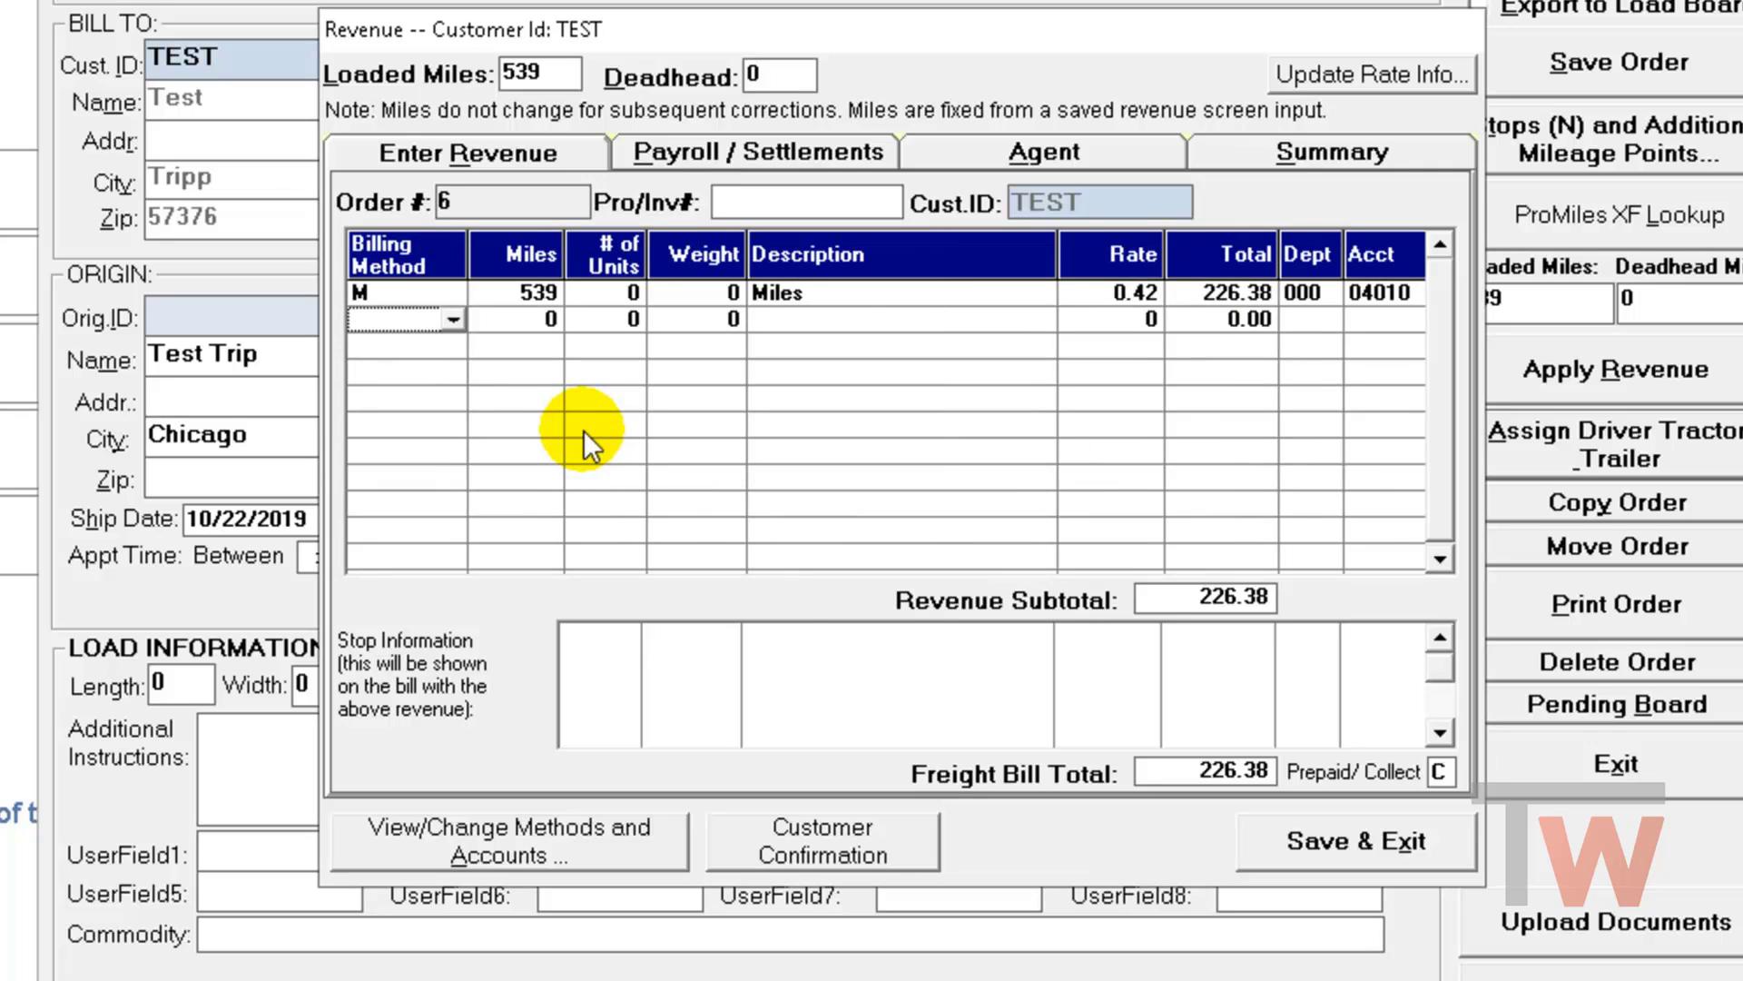
pyautogui.write('FS')
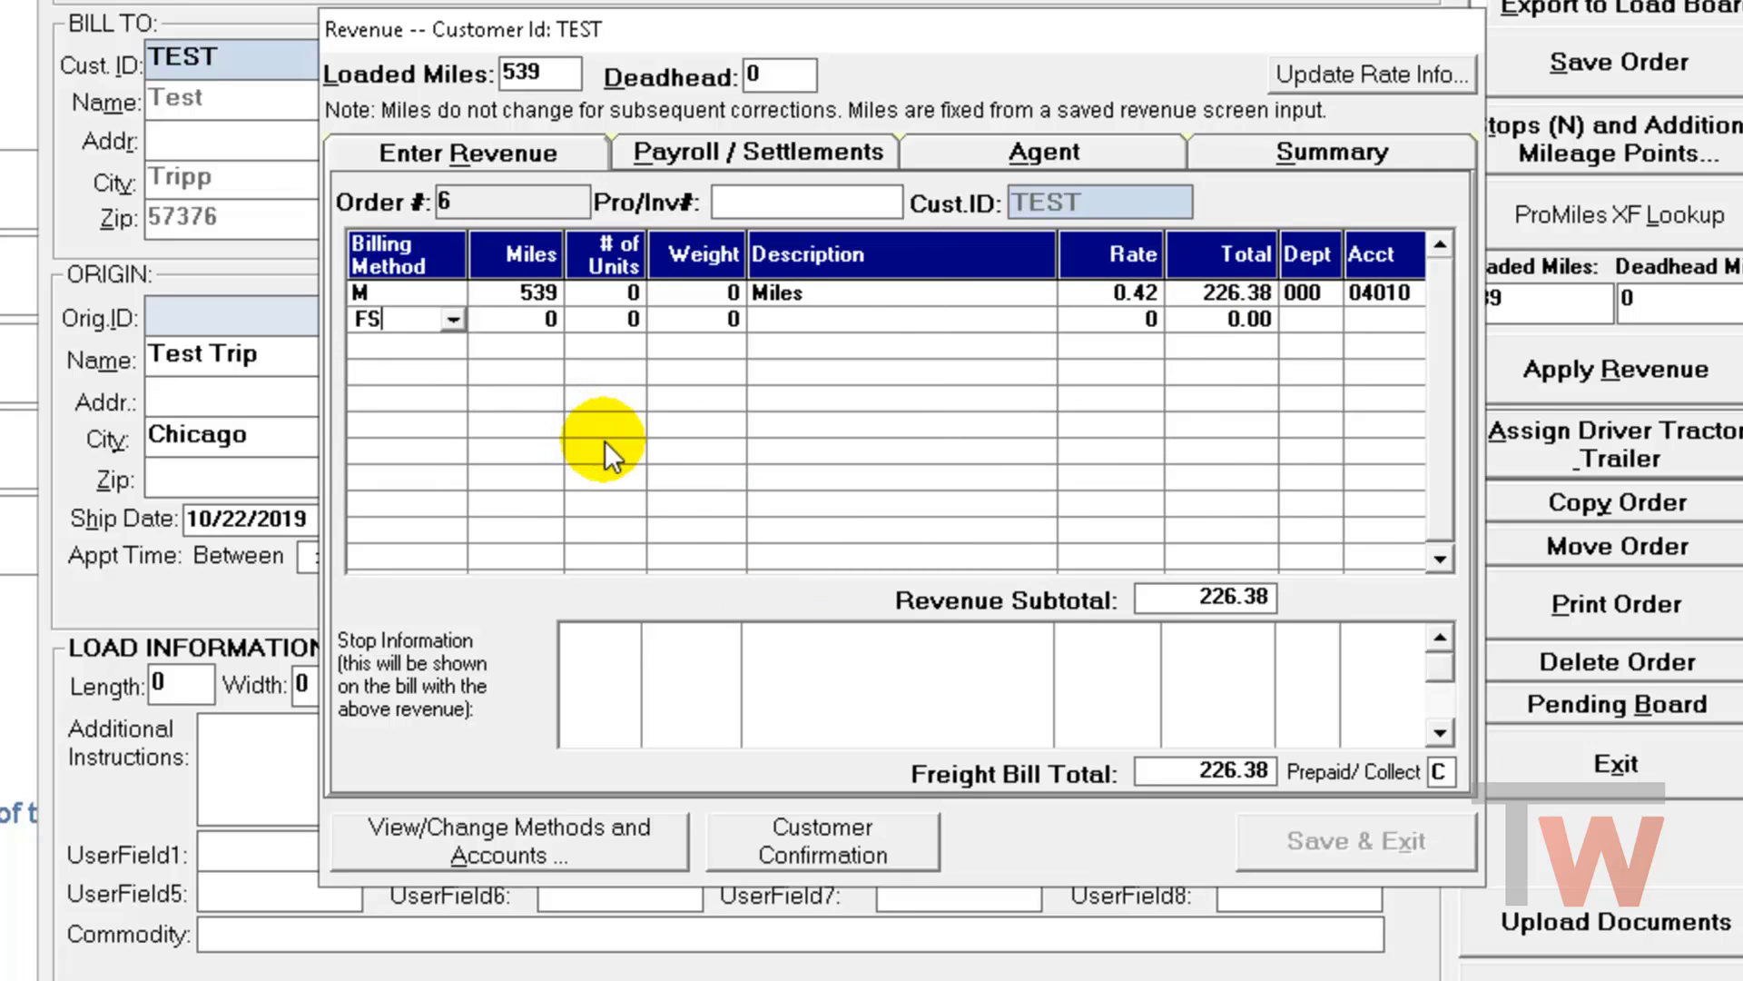
pyautogui.press('Tab')
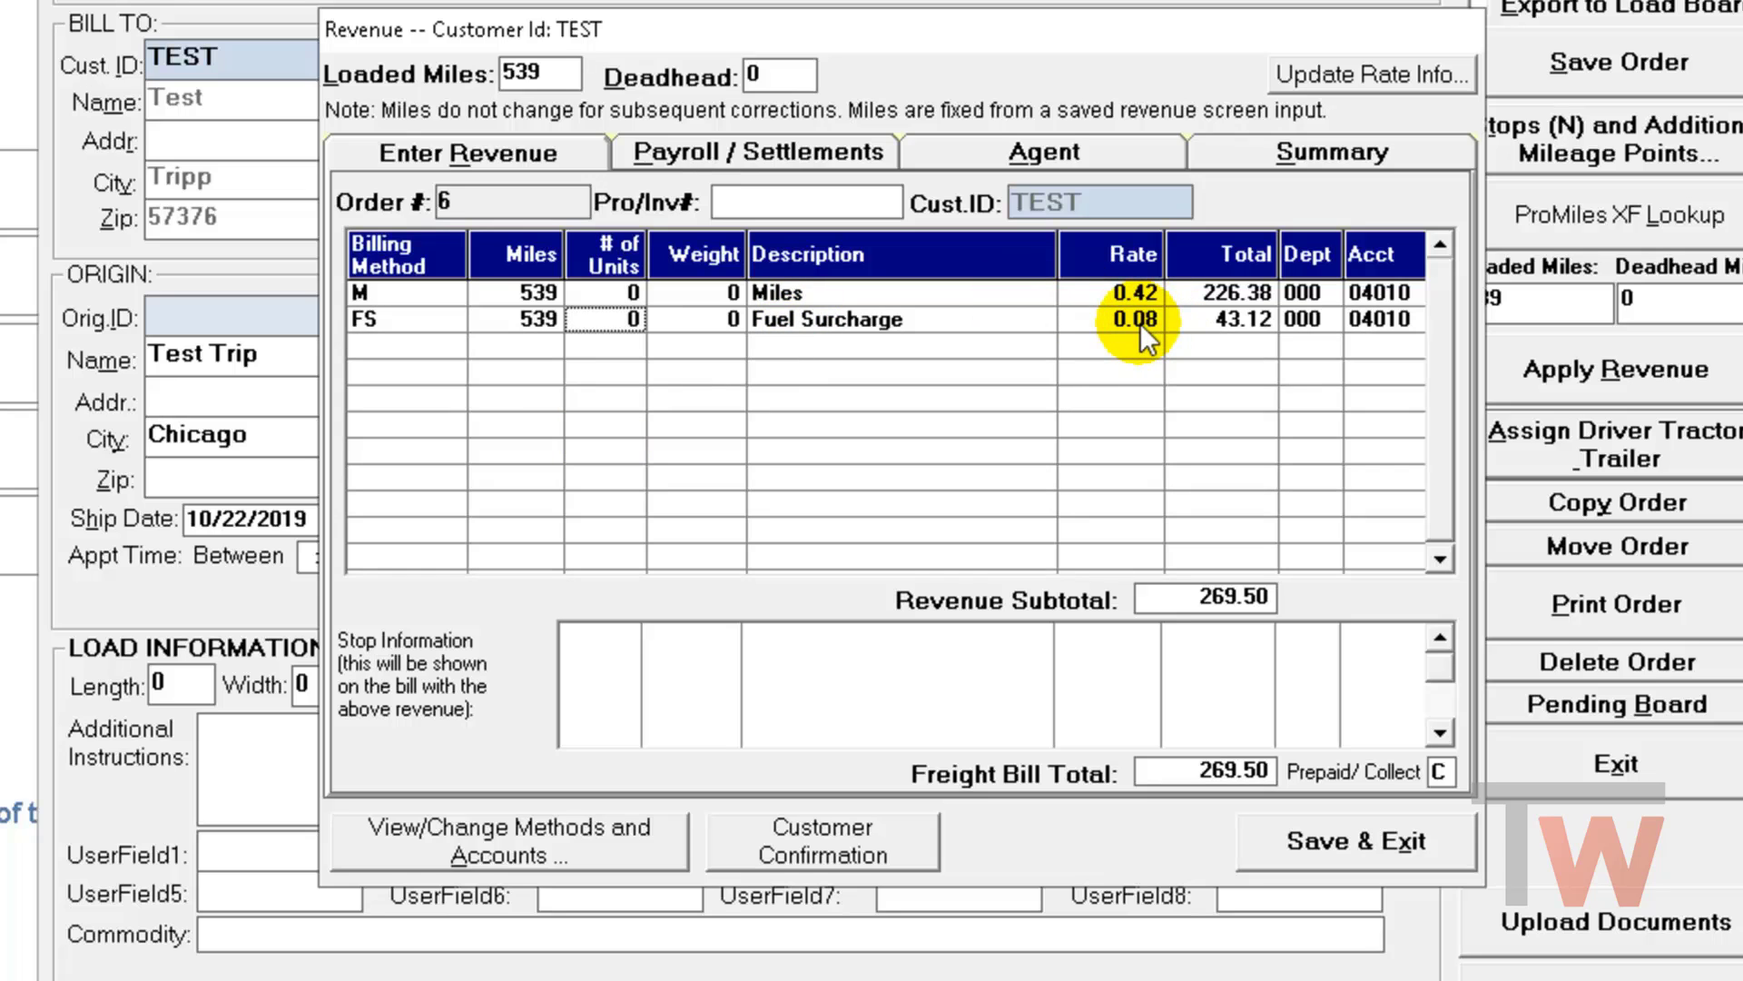
pyautogui.click(1416, 840)
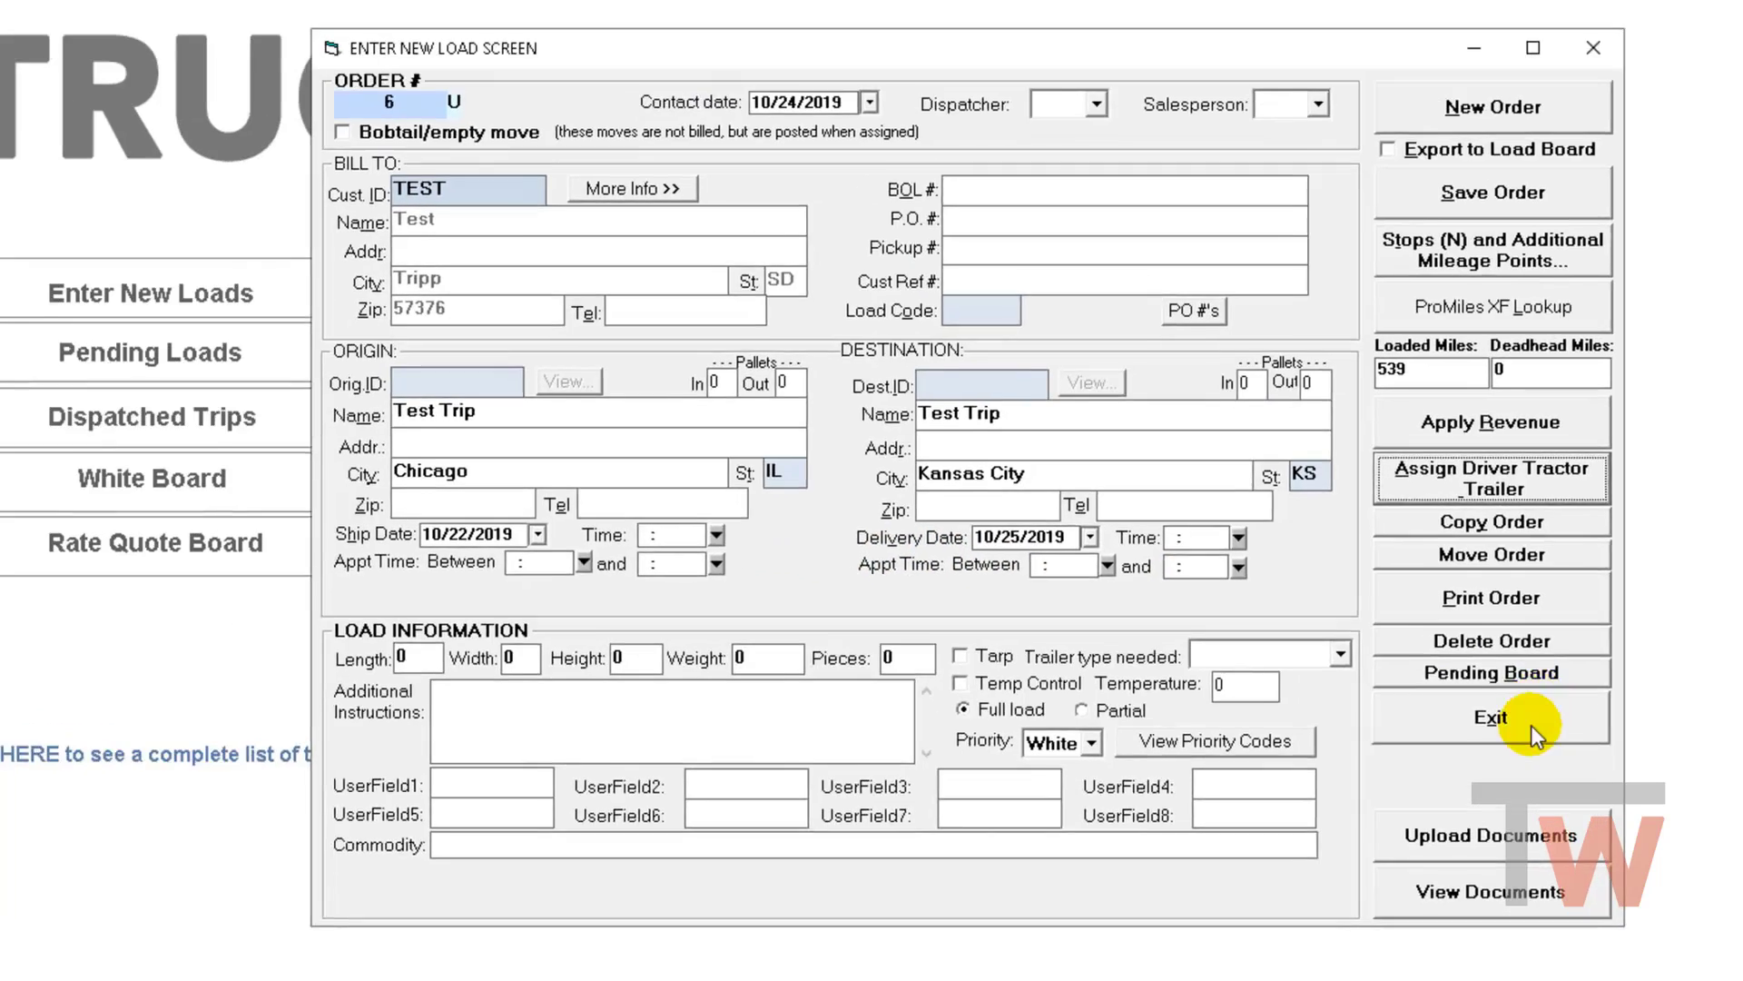
pyautogui.click(1453, 636)
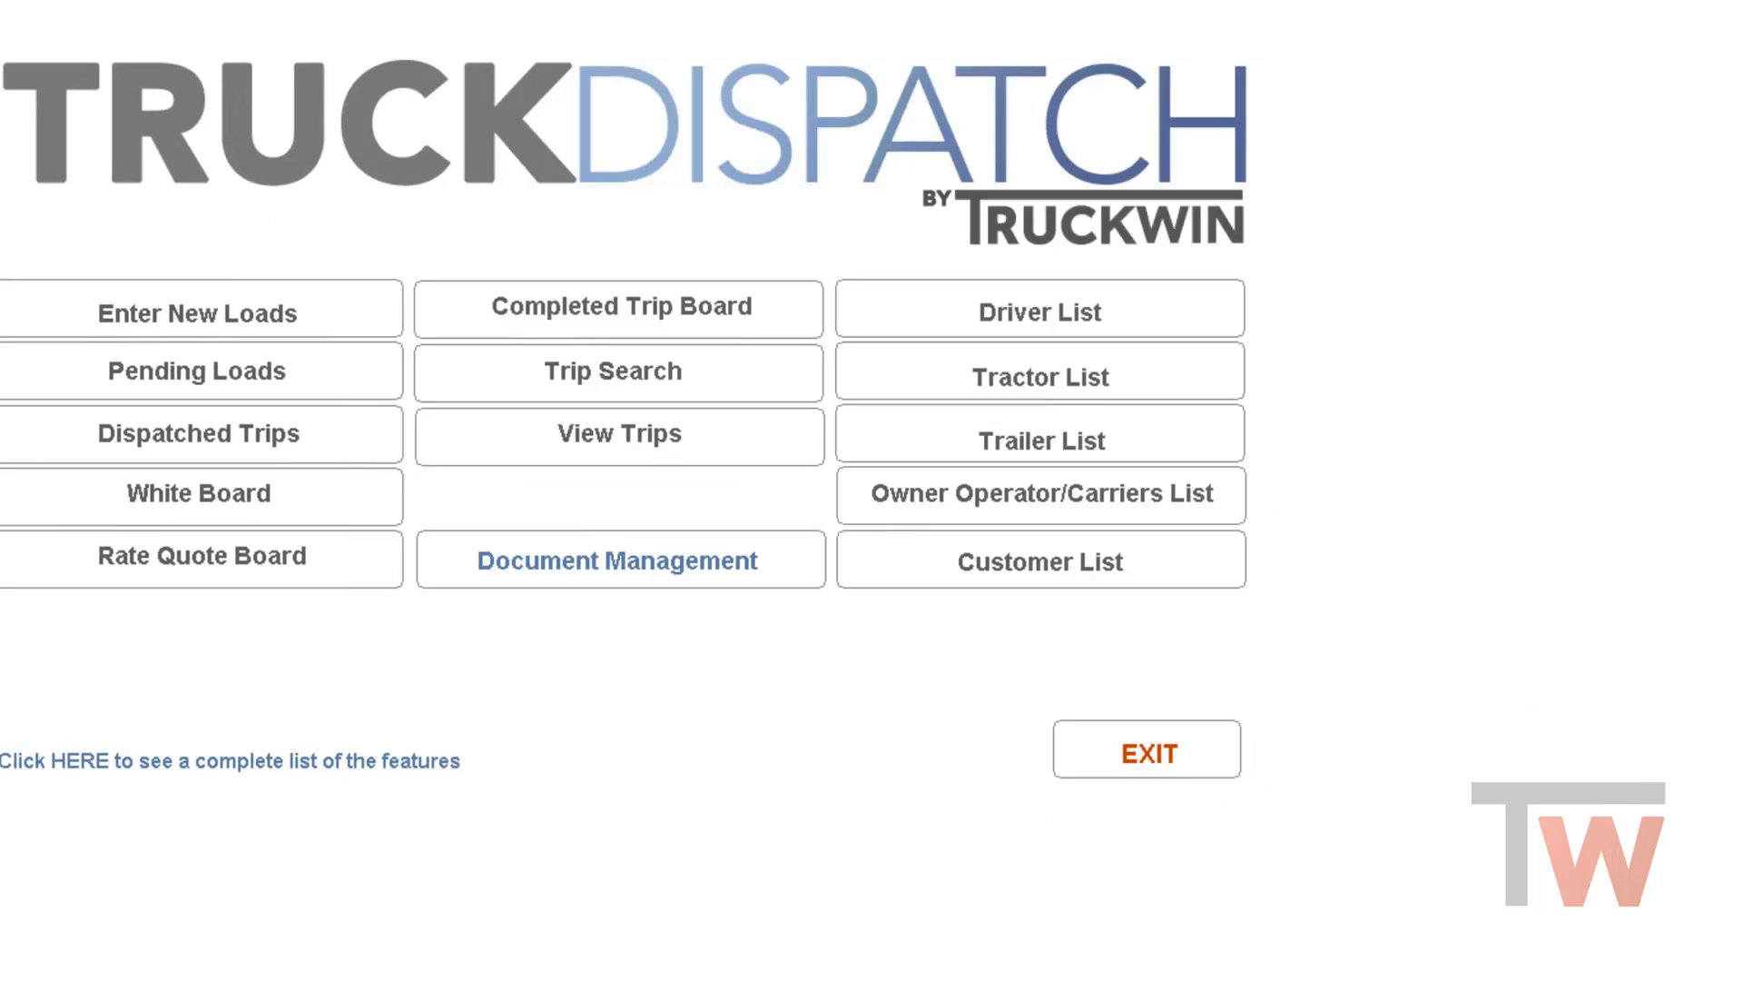